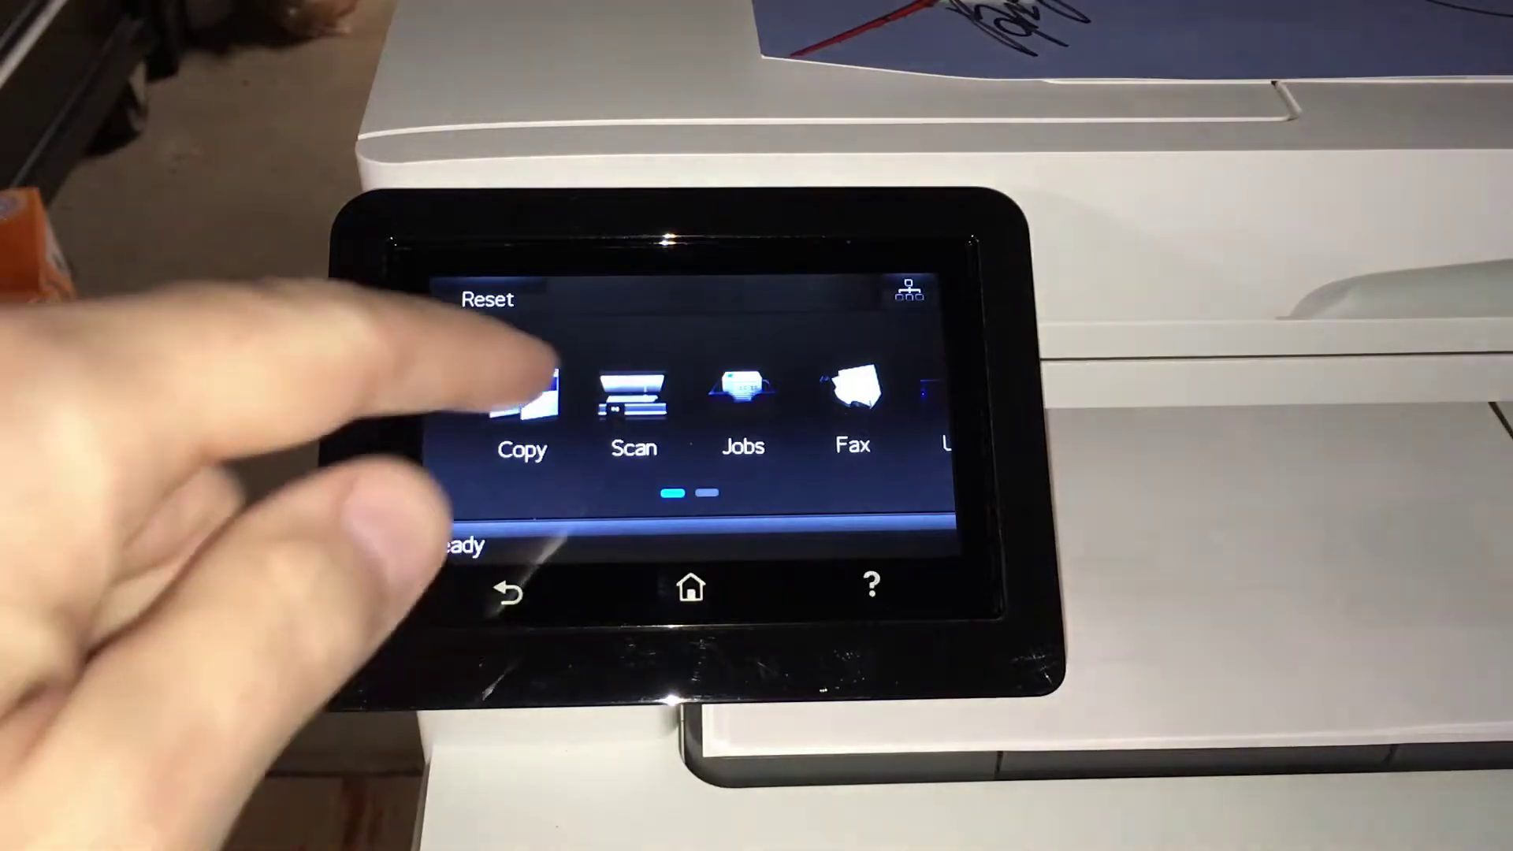
On the printer panel, choose Scan to Network Folder with Diskstation as the destination.
left_click(633, 398)
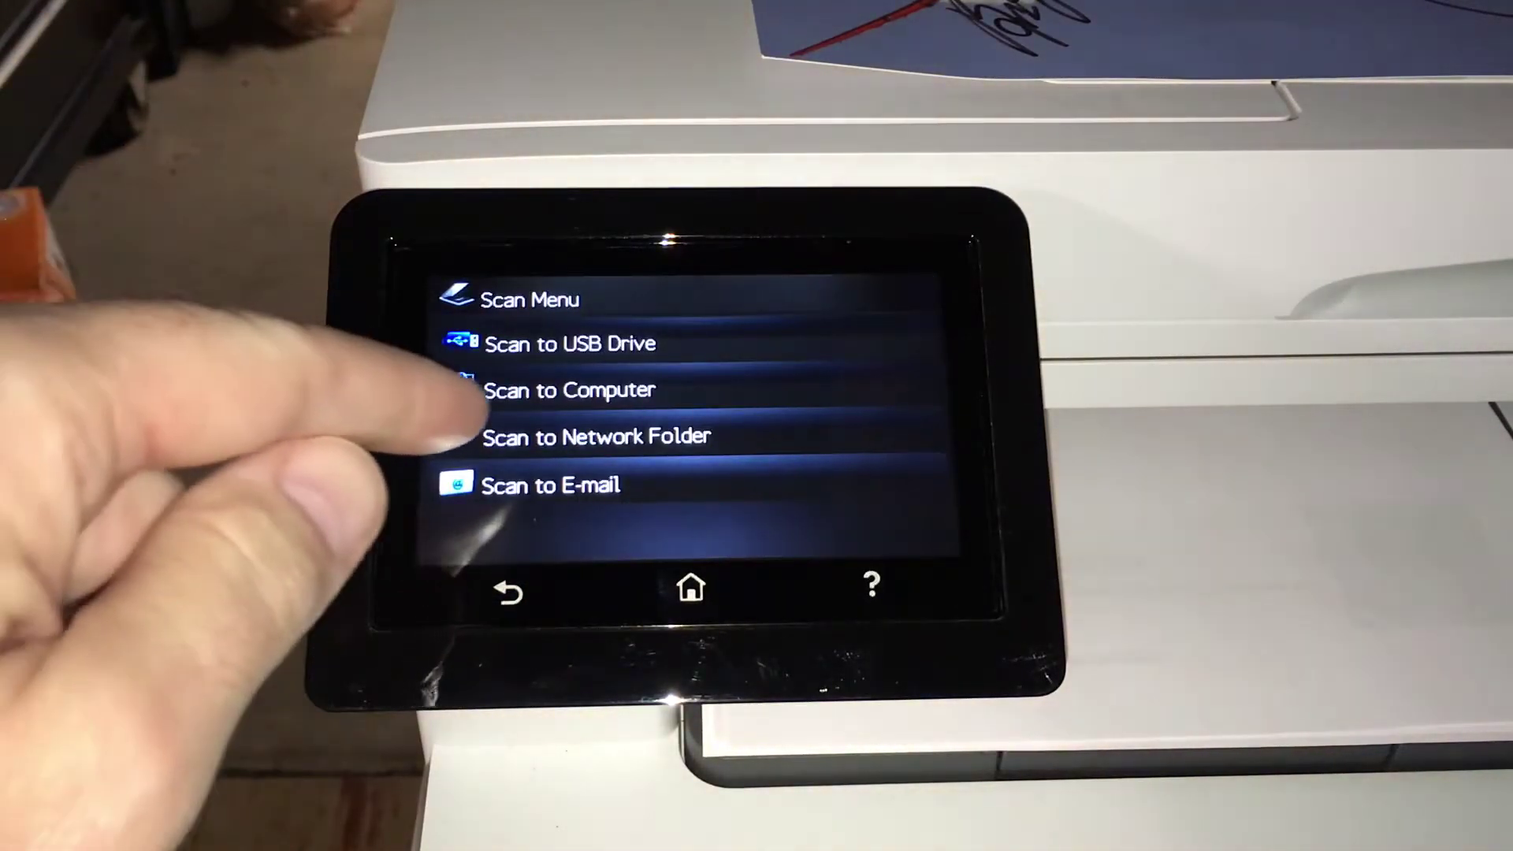
left_click(599, 435)
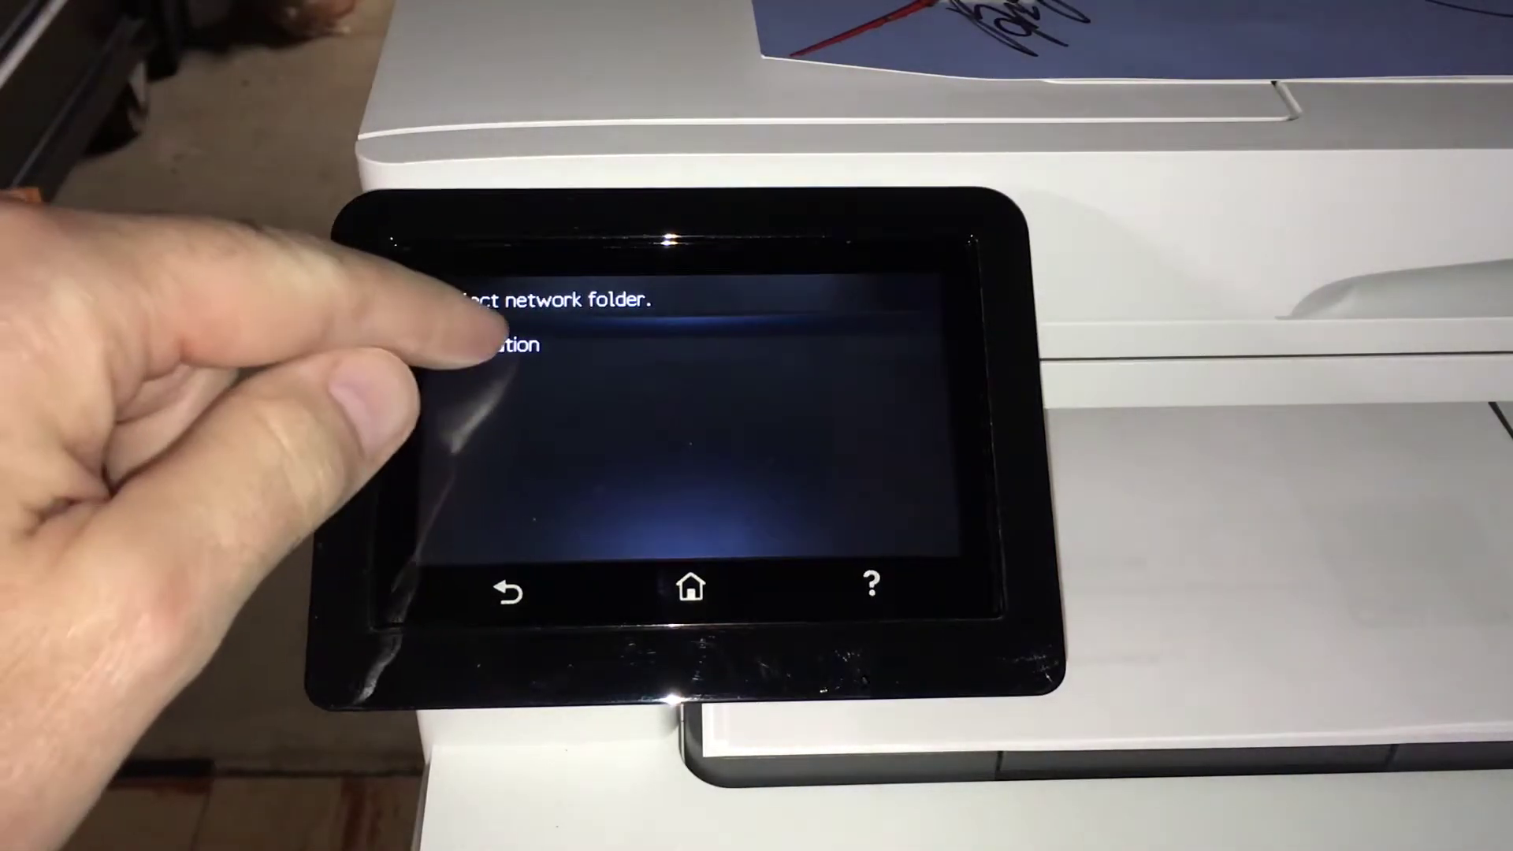
left_click(473, 347)
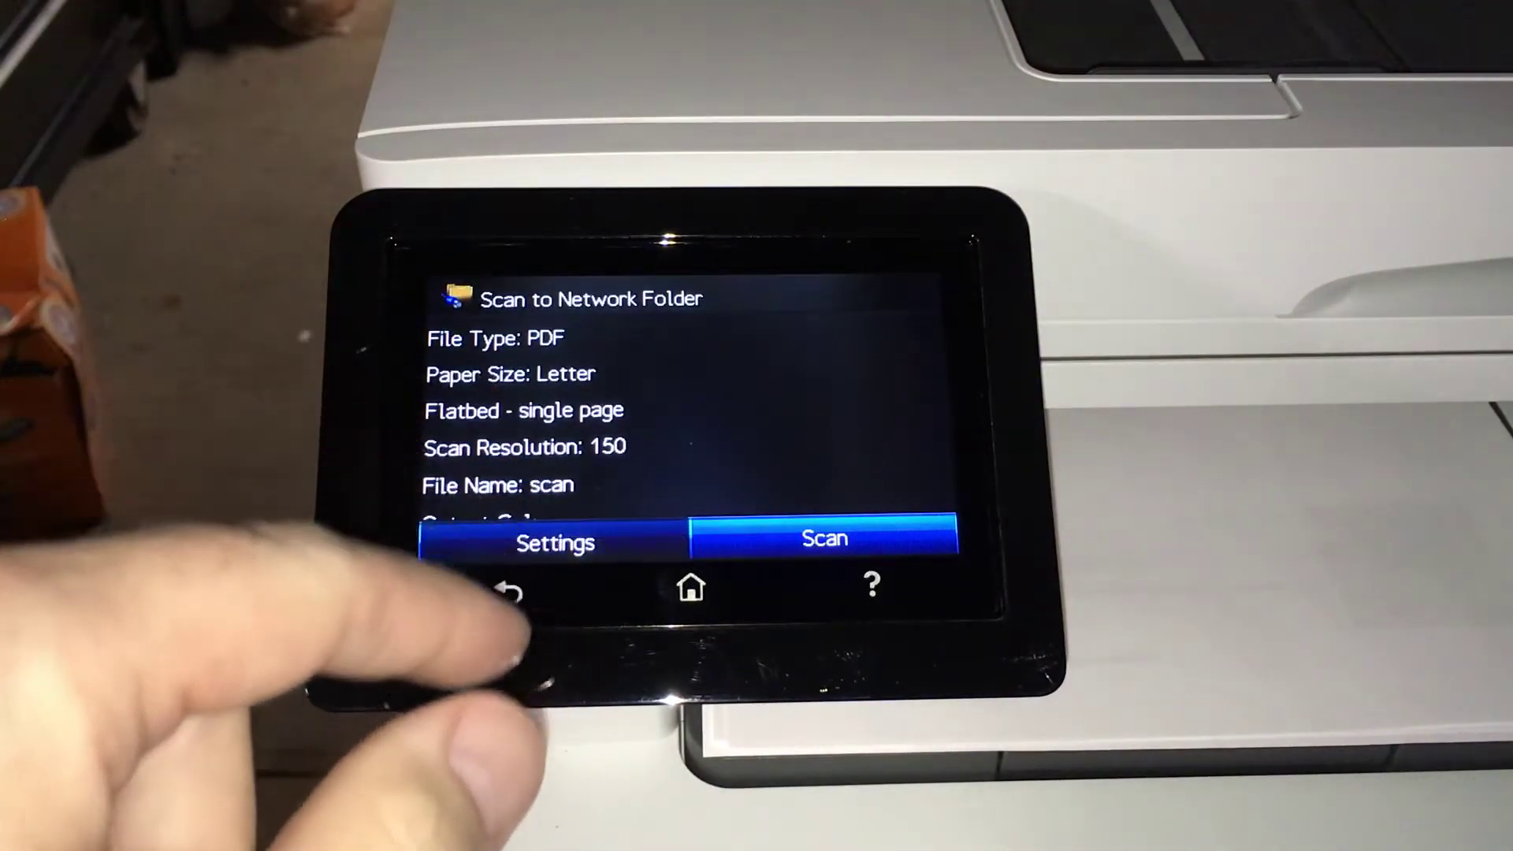
Browse the available scan resolutions and scan file types in the printer's scan settings.
left_click(555, 543)
left_click_drag(543, 335, 473, 304)
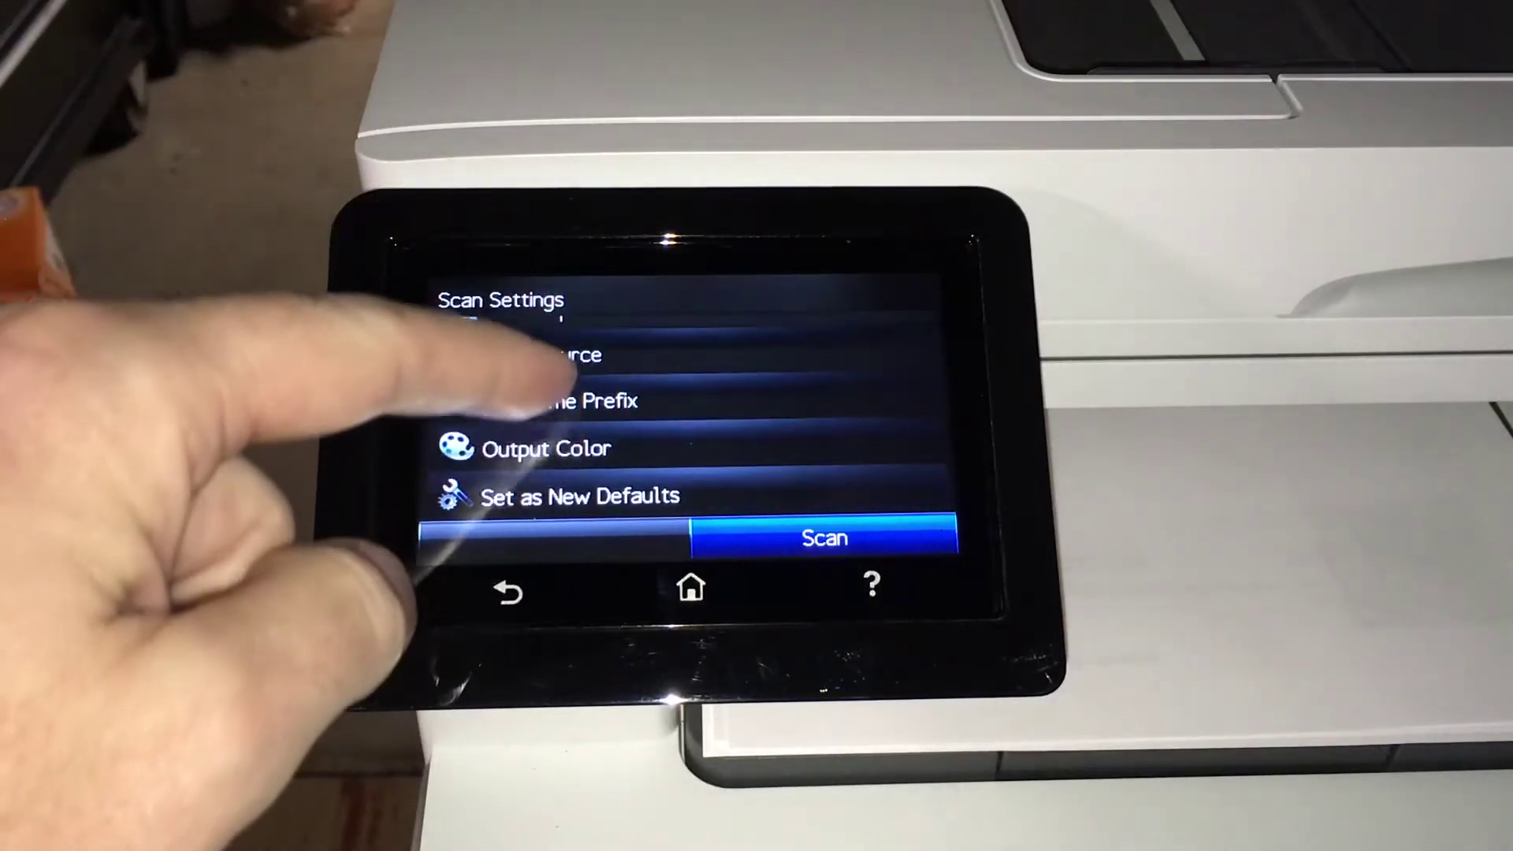
left_click_drag(504, 362, 506, 642)
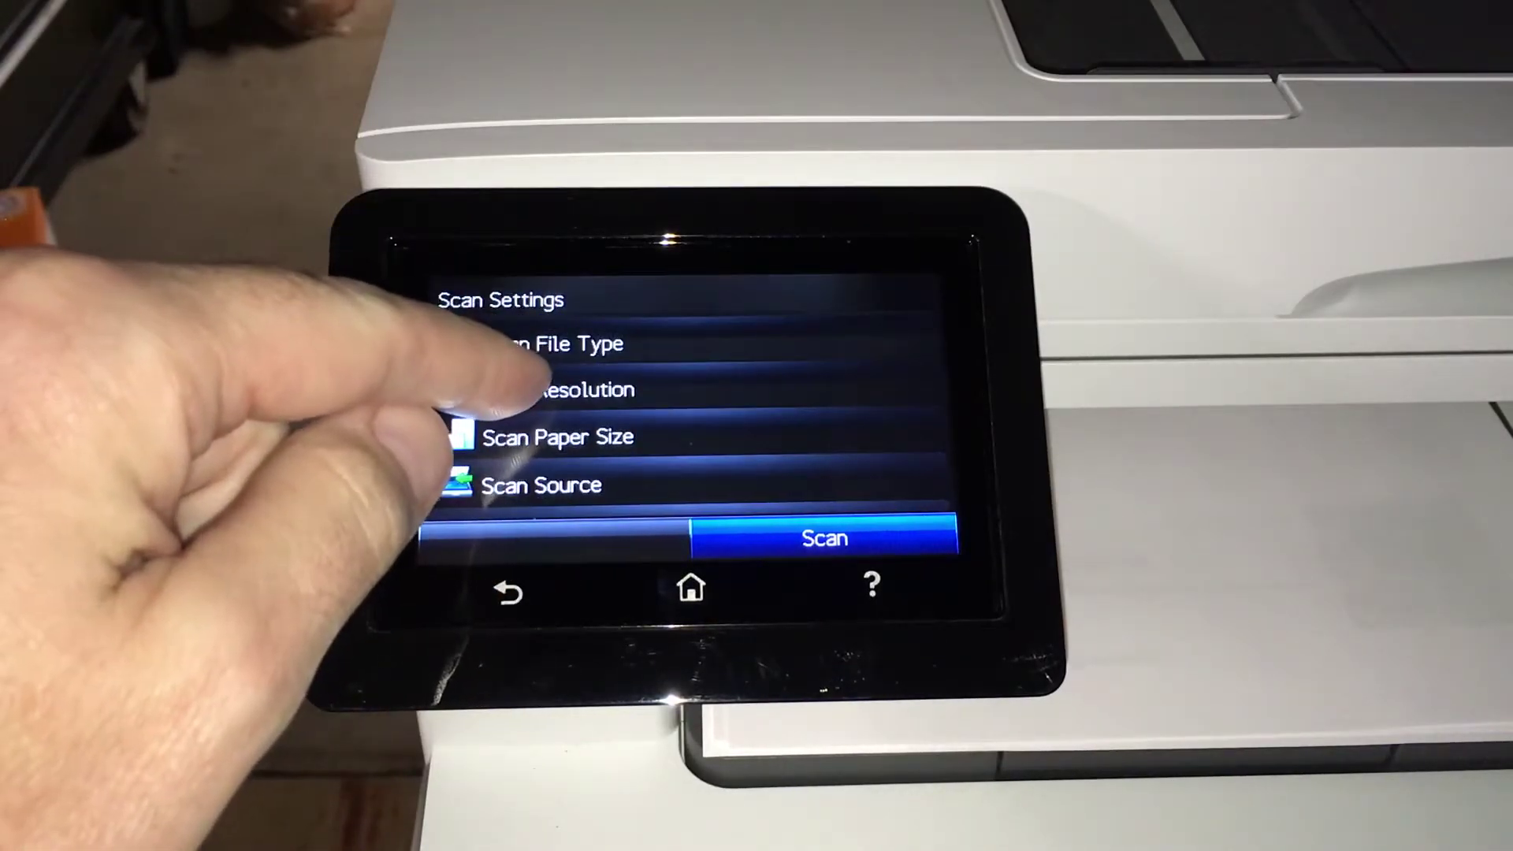
left_click(513, 389)
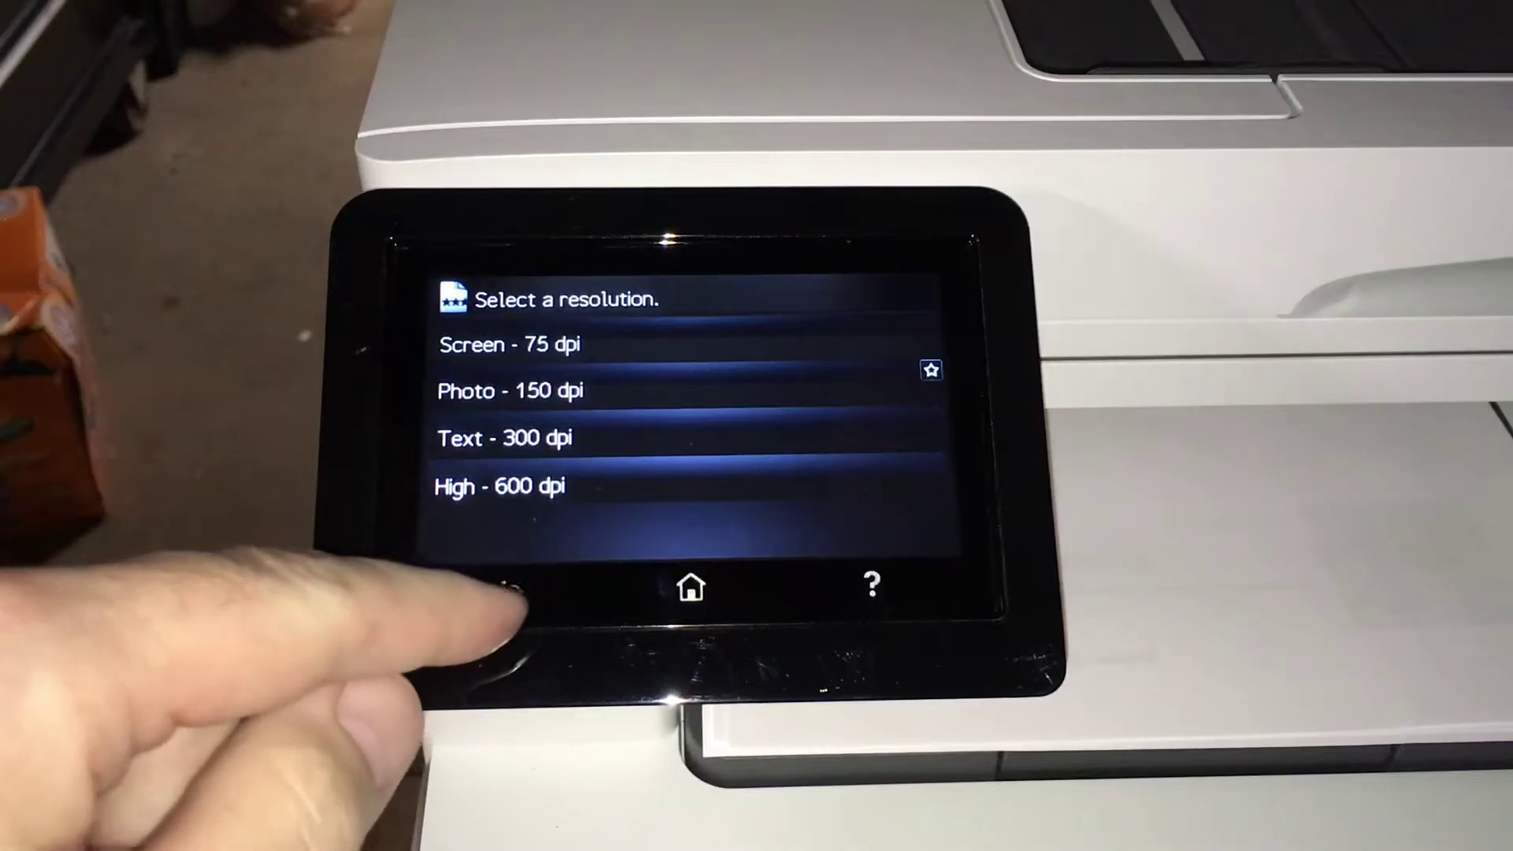
left_click(508, 591)
left_click(567, 345)
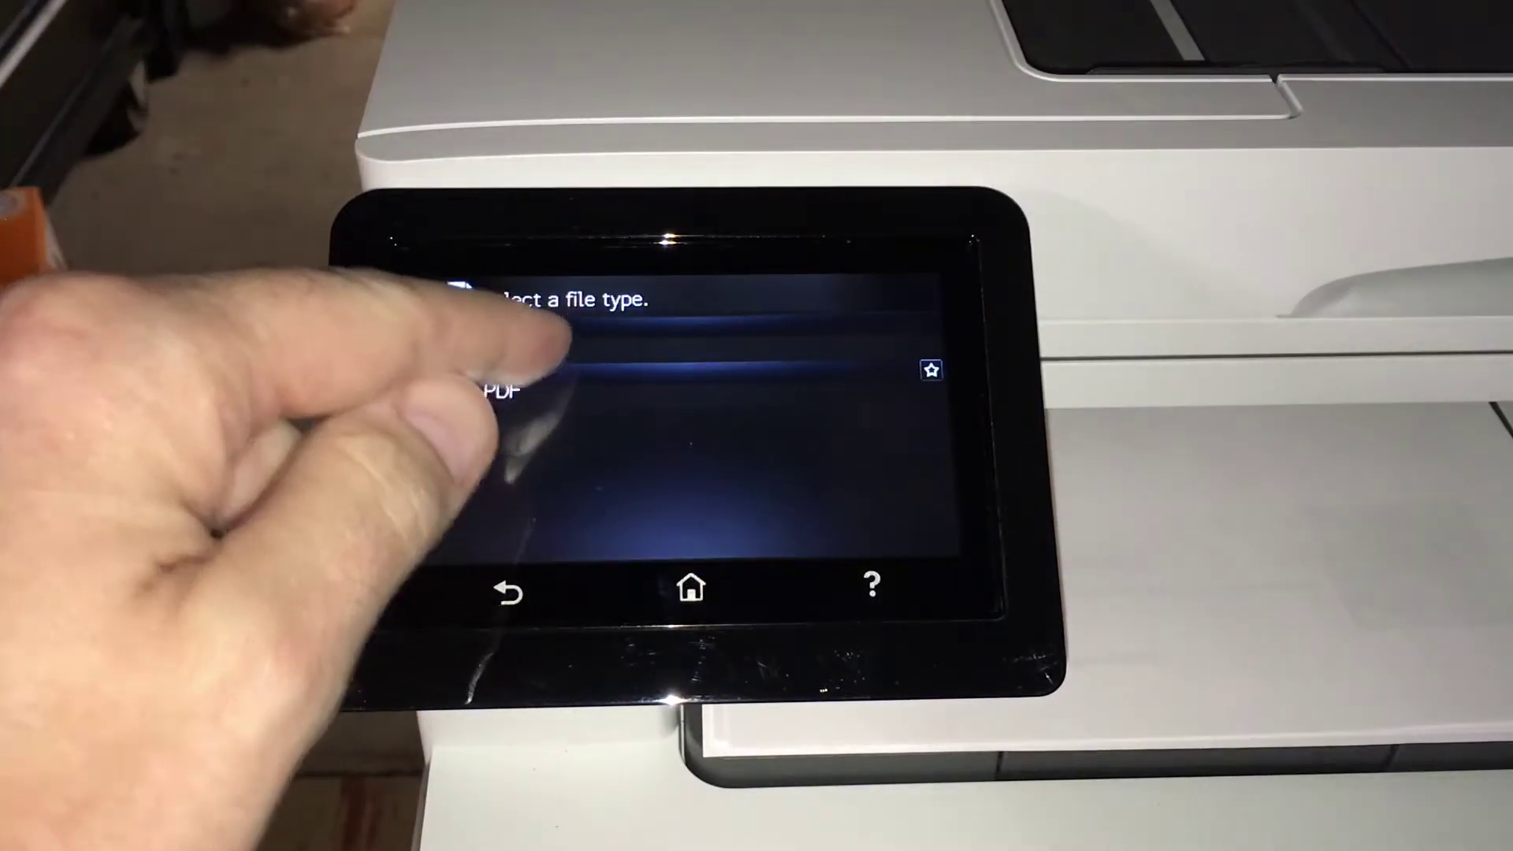
left_click(481, 339)
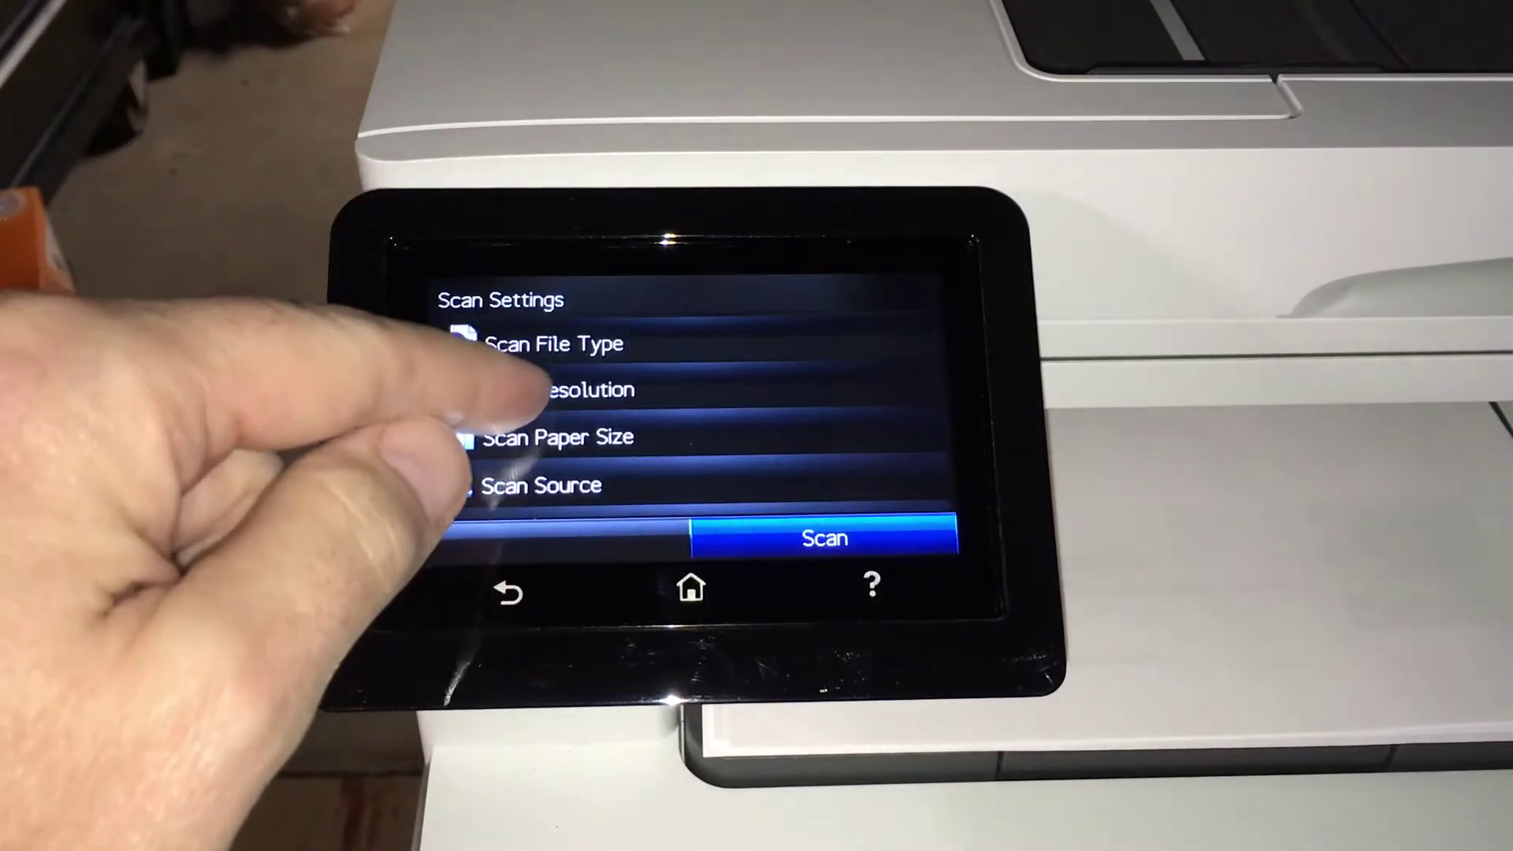
Recheck resolution and paper size, keeping Letter, then return to the printer's home screen.
left_click(512, 389)
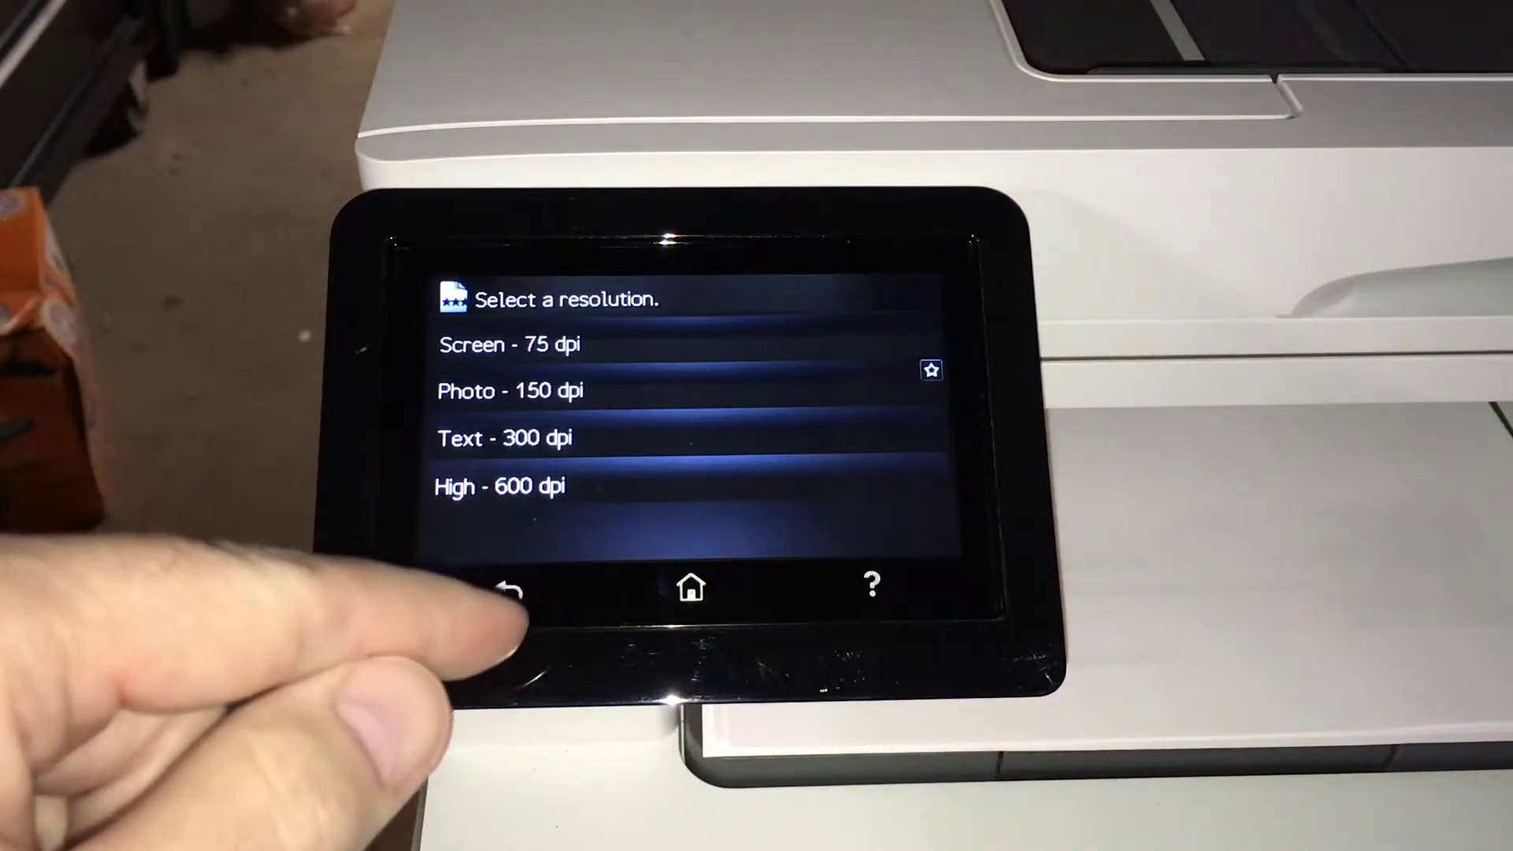
left_click(508, 592)
left_click(567, 437)
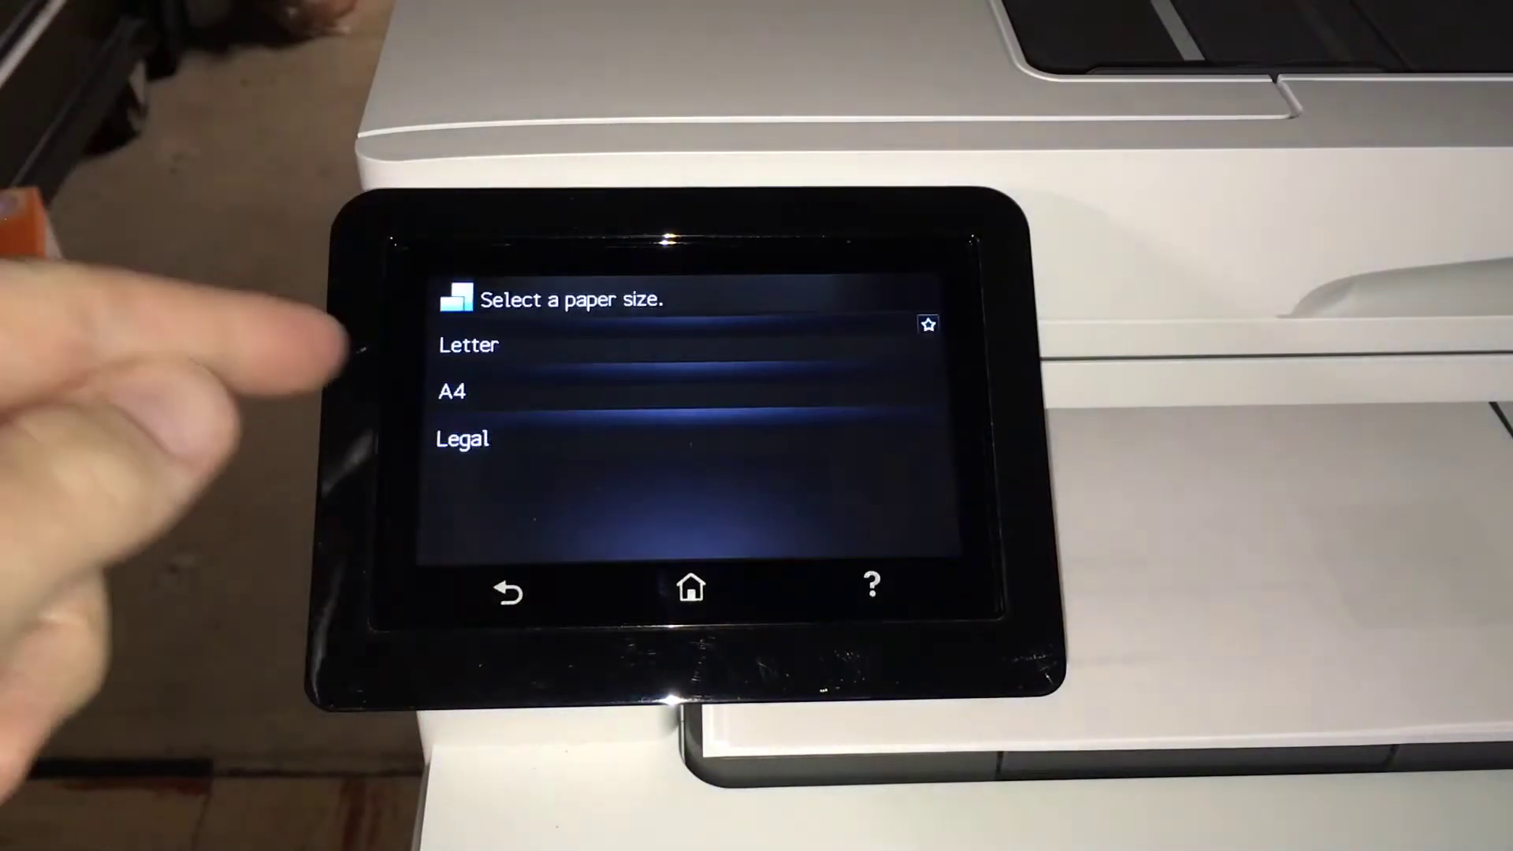
left_click(473, 345)
left_click(568, 436)
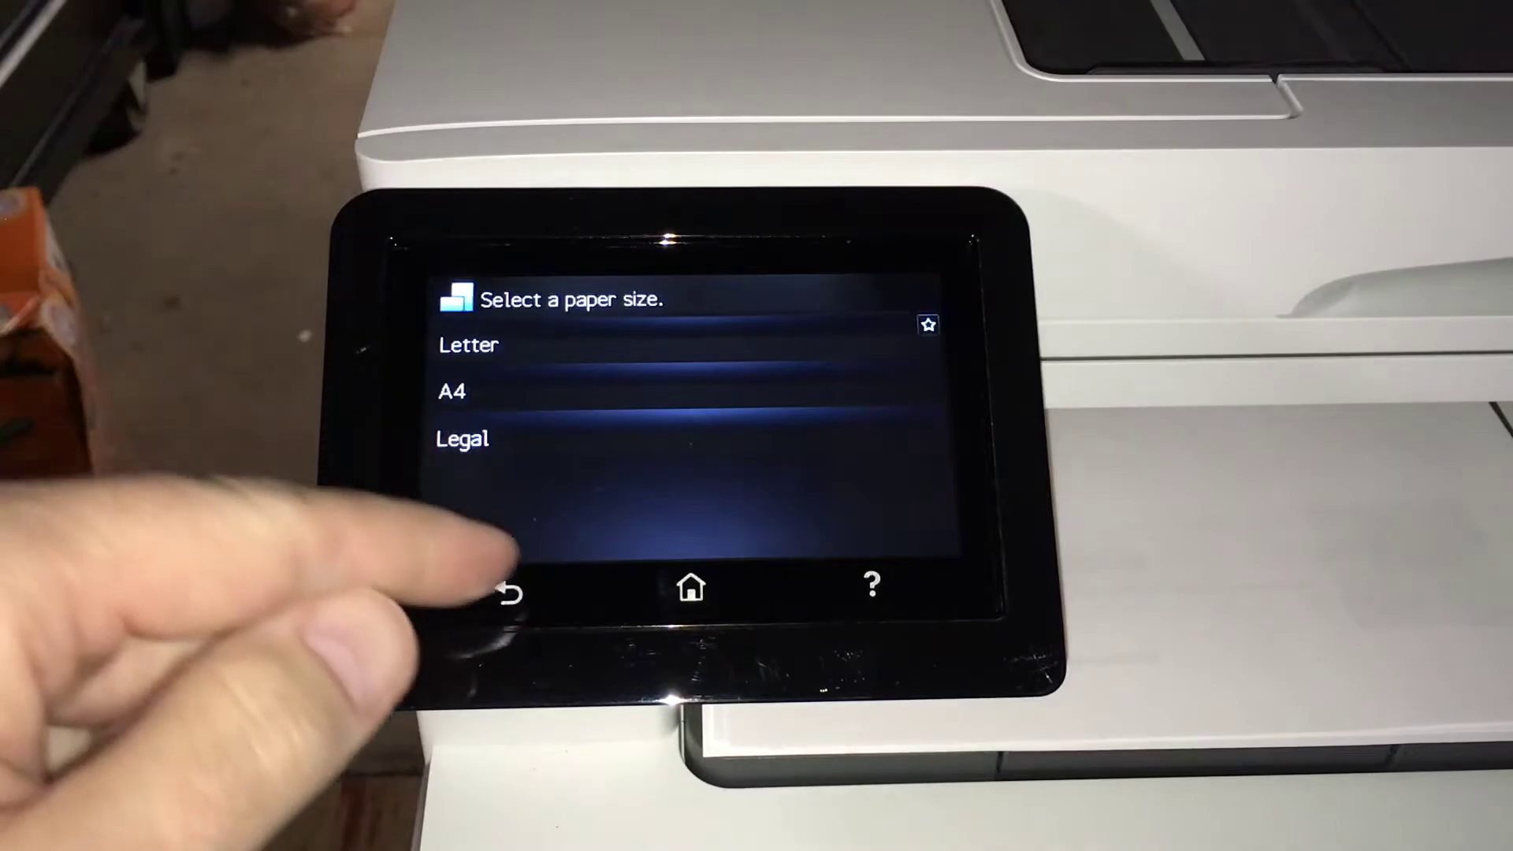
left_click(508, 591)
left_click(473, 390)
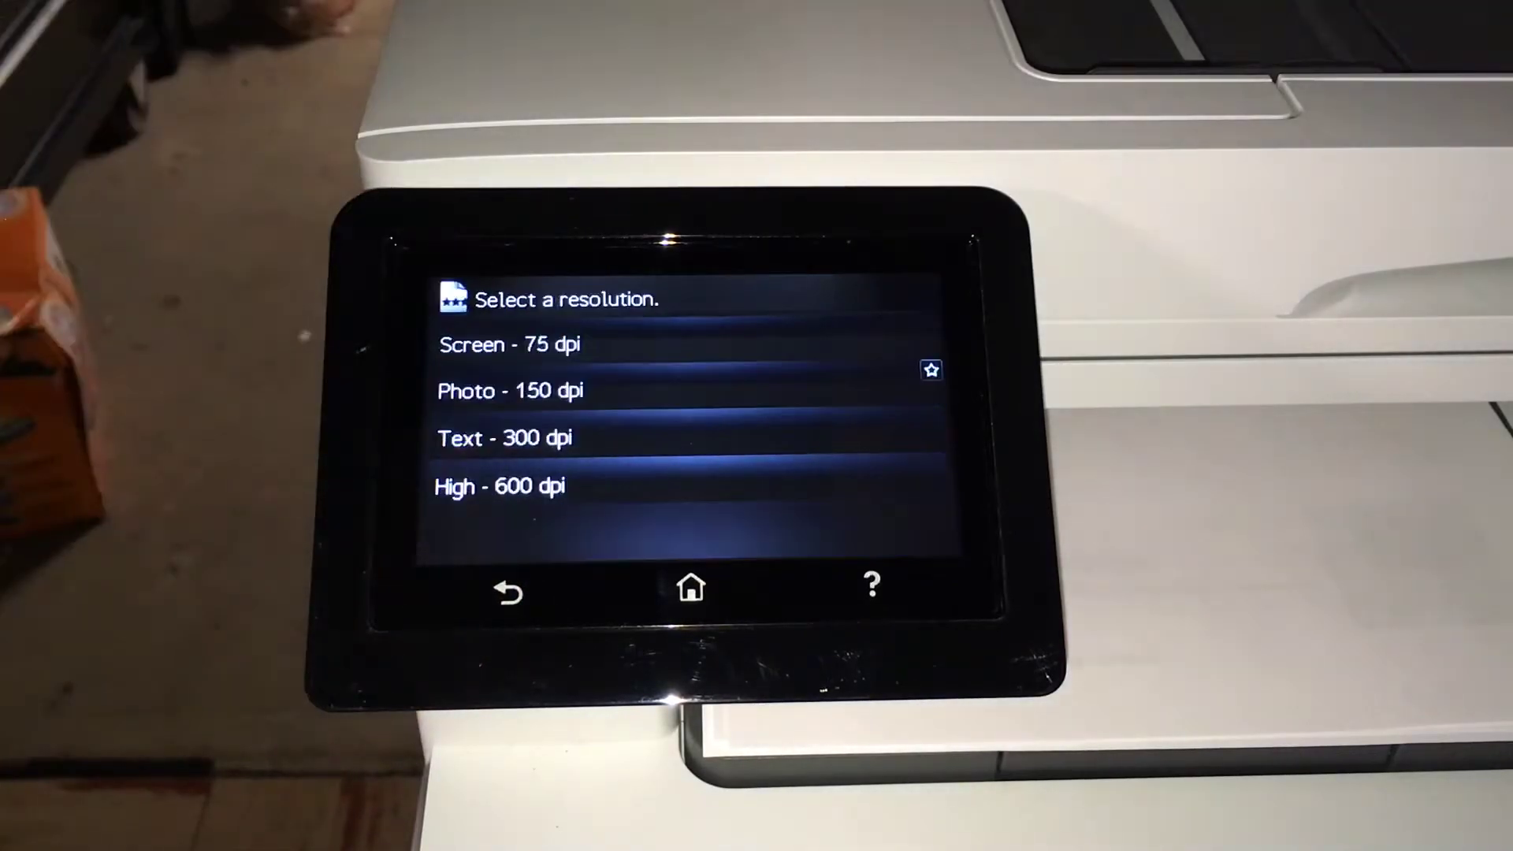
left_click(508, 591)
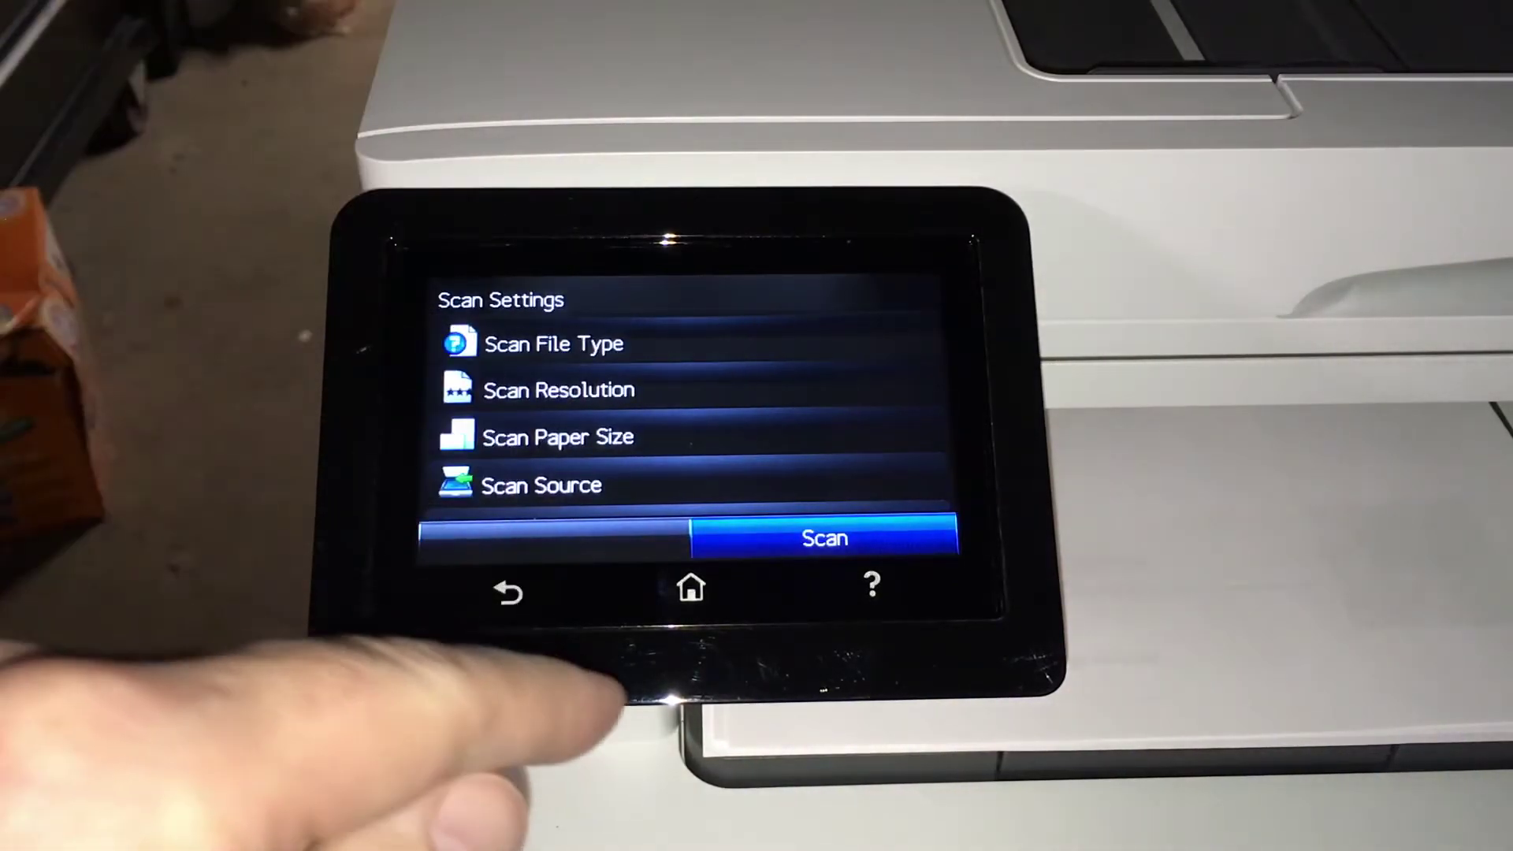
left_click(690, 590)
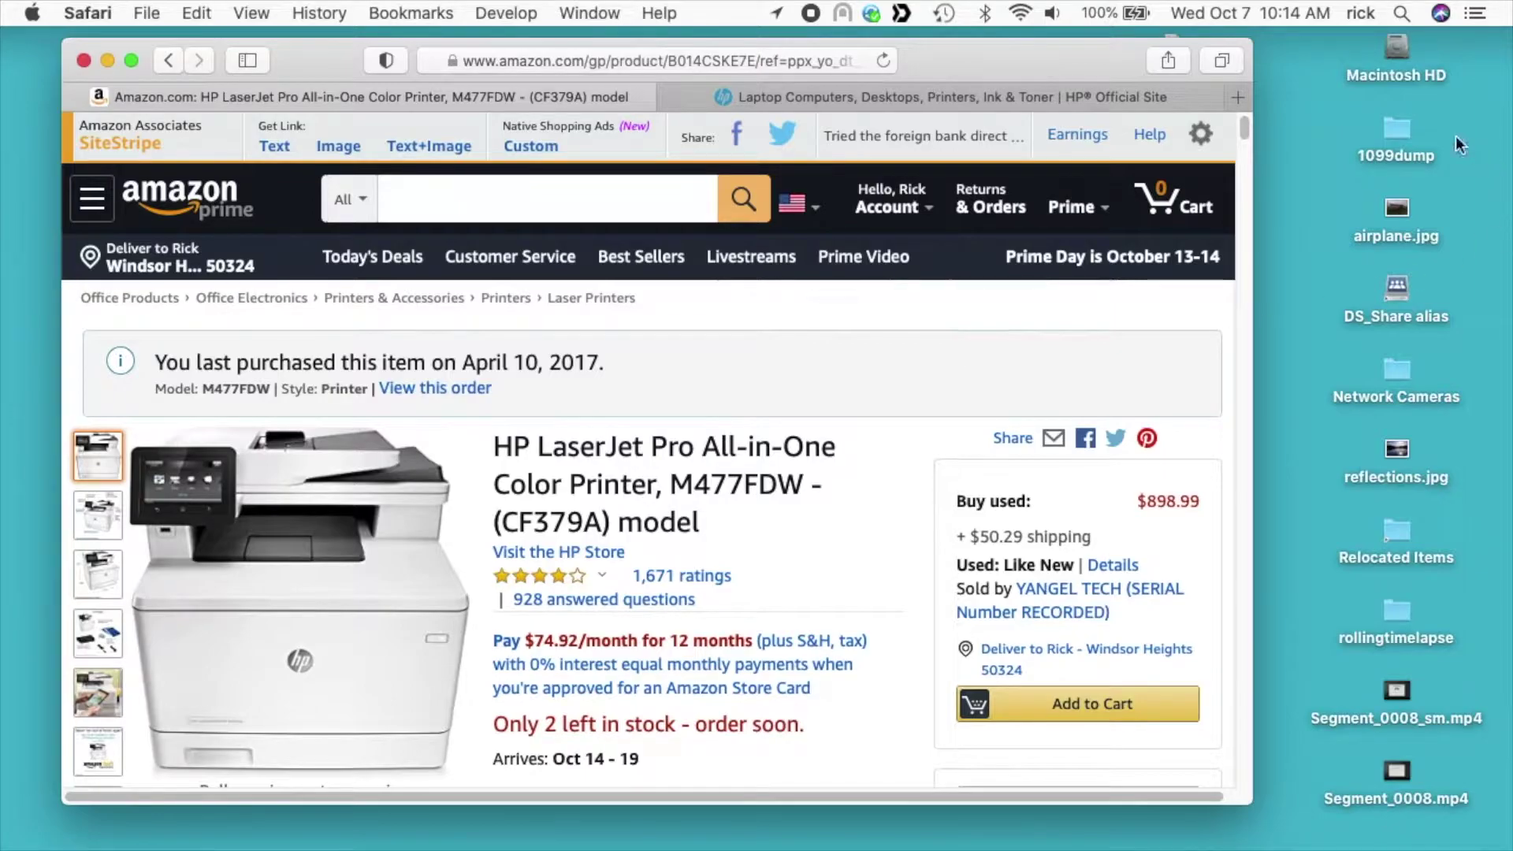
Open Applications on Macintosh HD and jump to Image Capture by typing 'i'.
double_click(1398, 49)
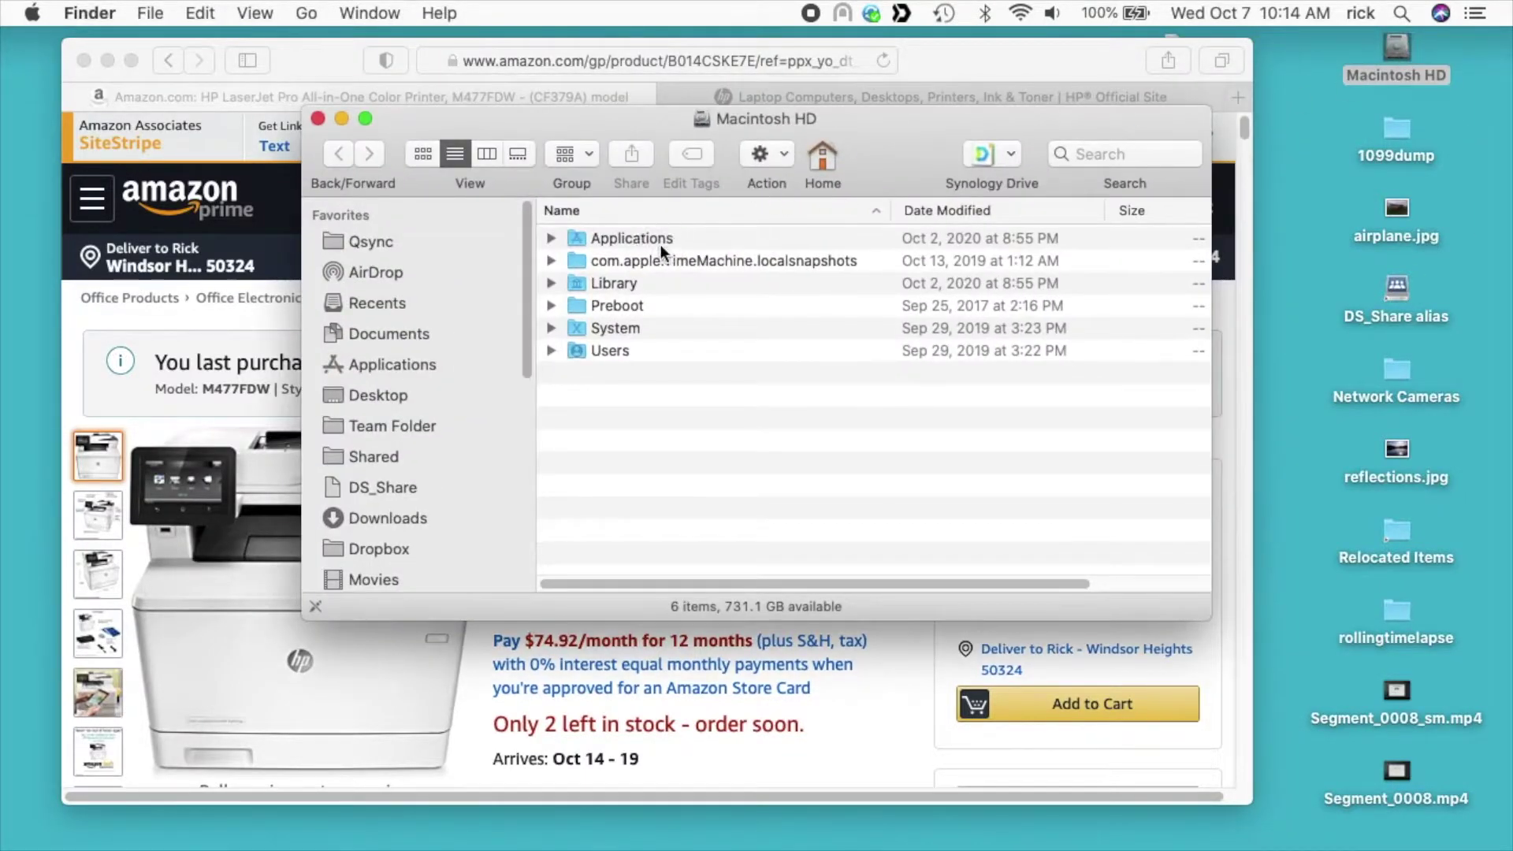
double_click(660, 244)
type("i")
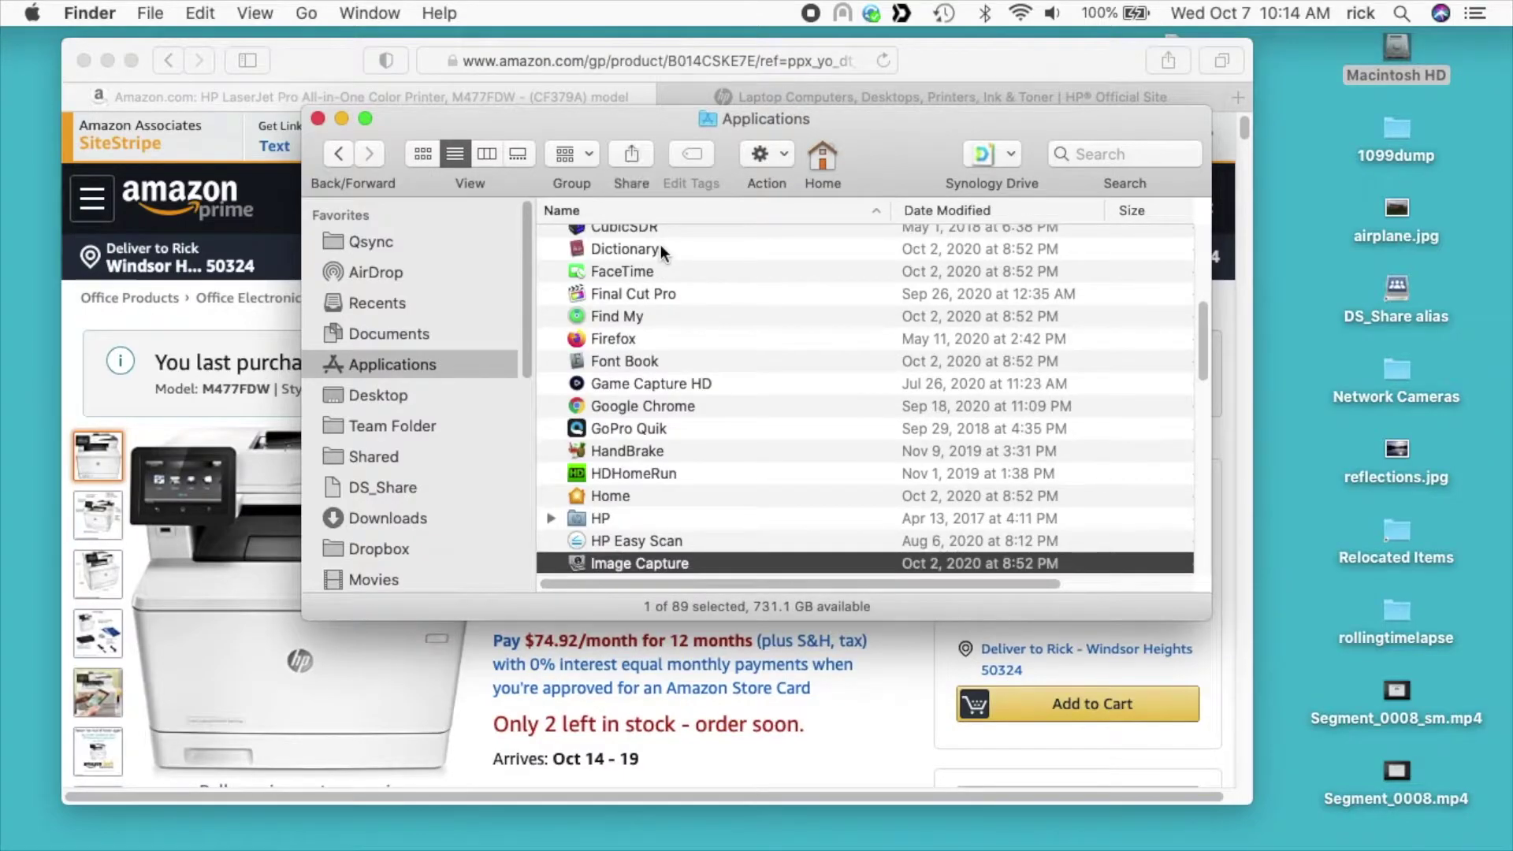
Launch Image Capture, select the shared HP printer as scanner, and show its details.
double_click(648, 561)
mouse_move(328, 105)
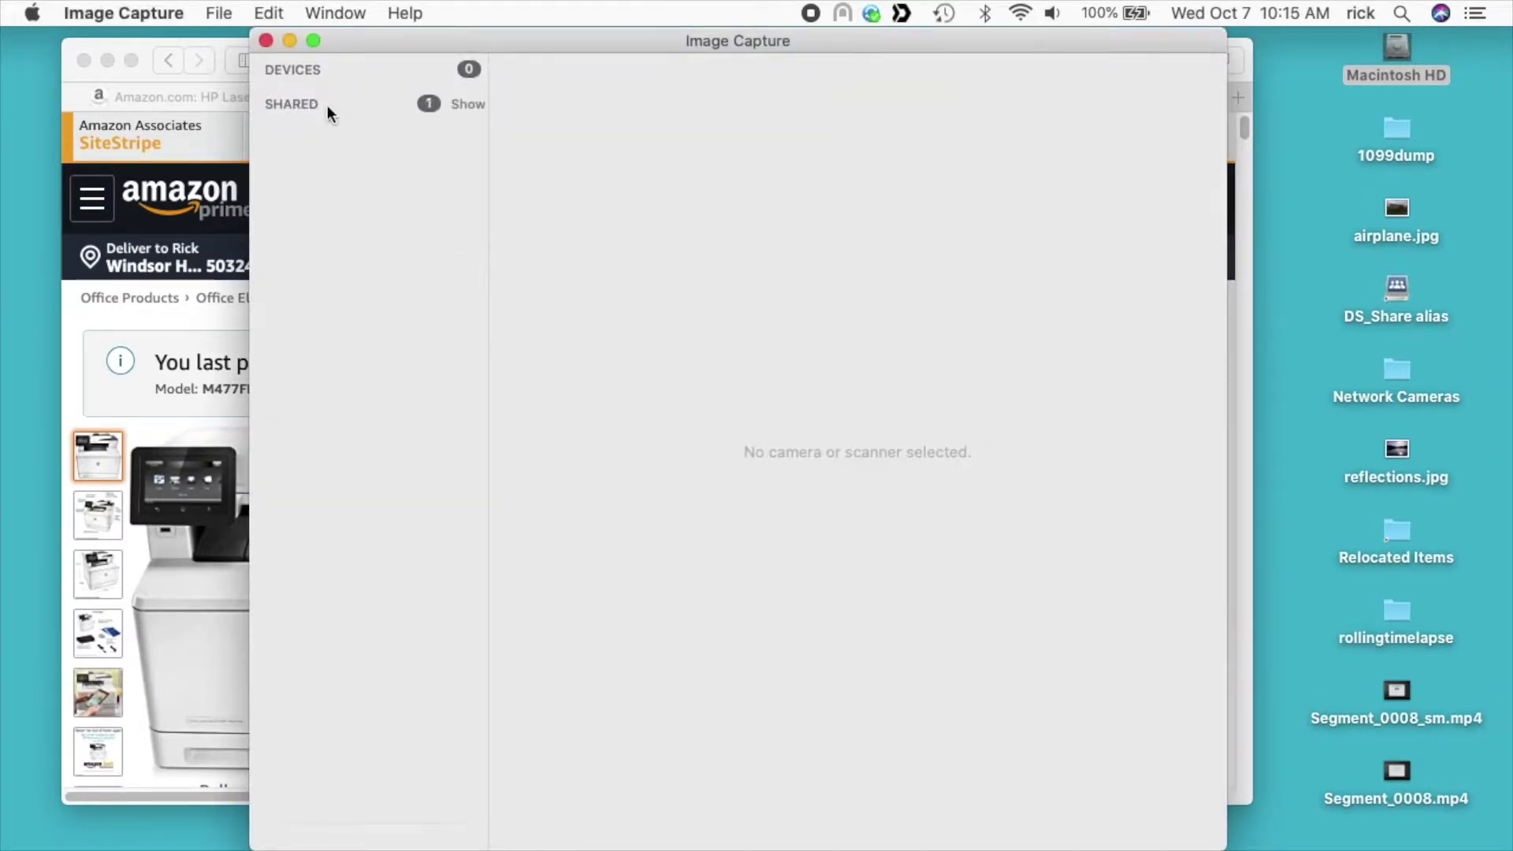
left_click(463, 105)
left_click(397, 132)
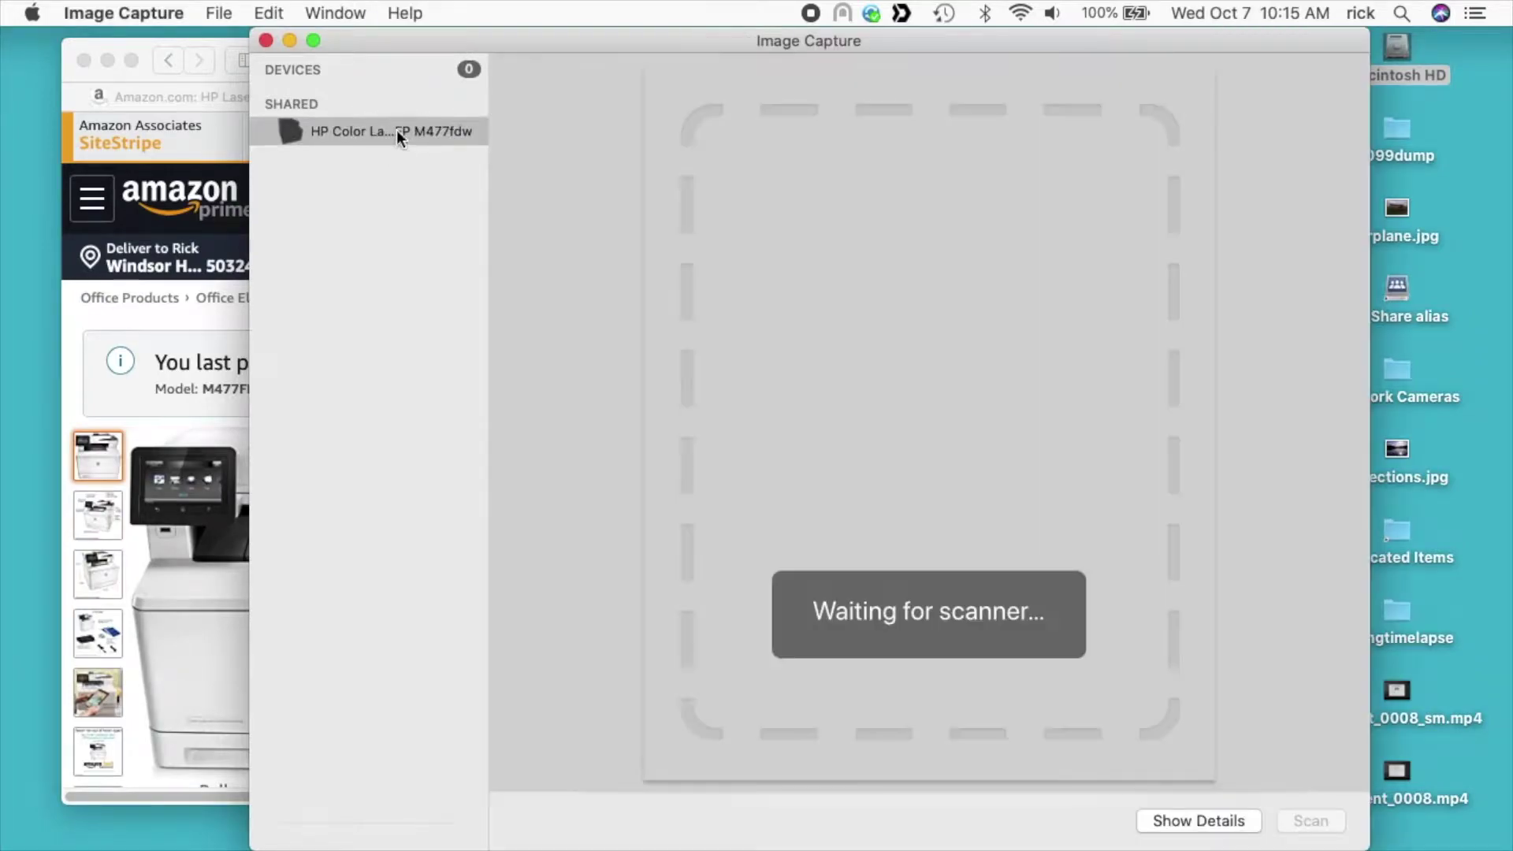
left_click(1257, 820)
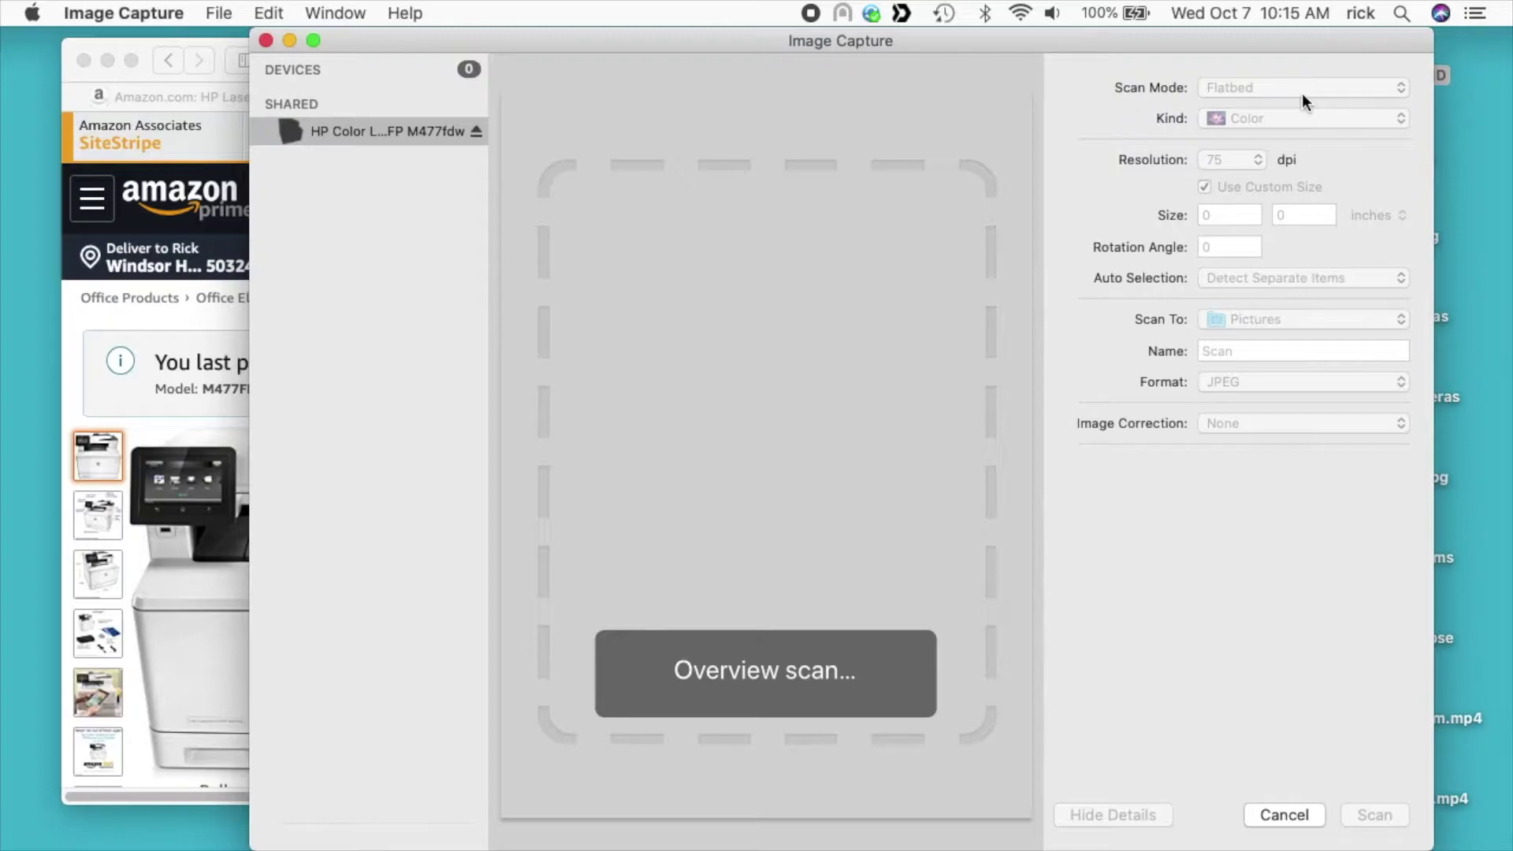
Scan the aircraft photo at 1,200 dpi with the Desktop as destination.
left_click(1258, 160)
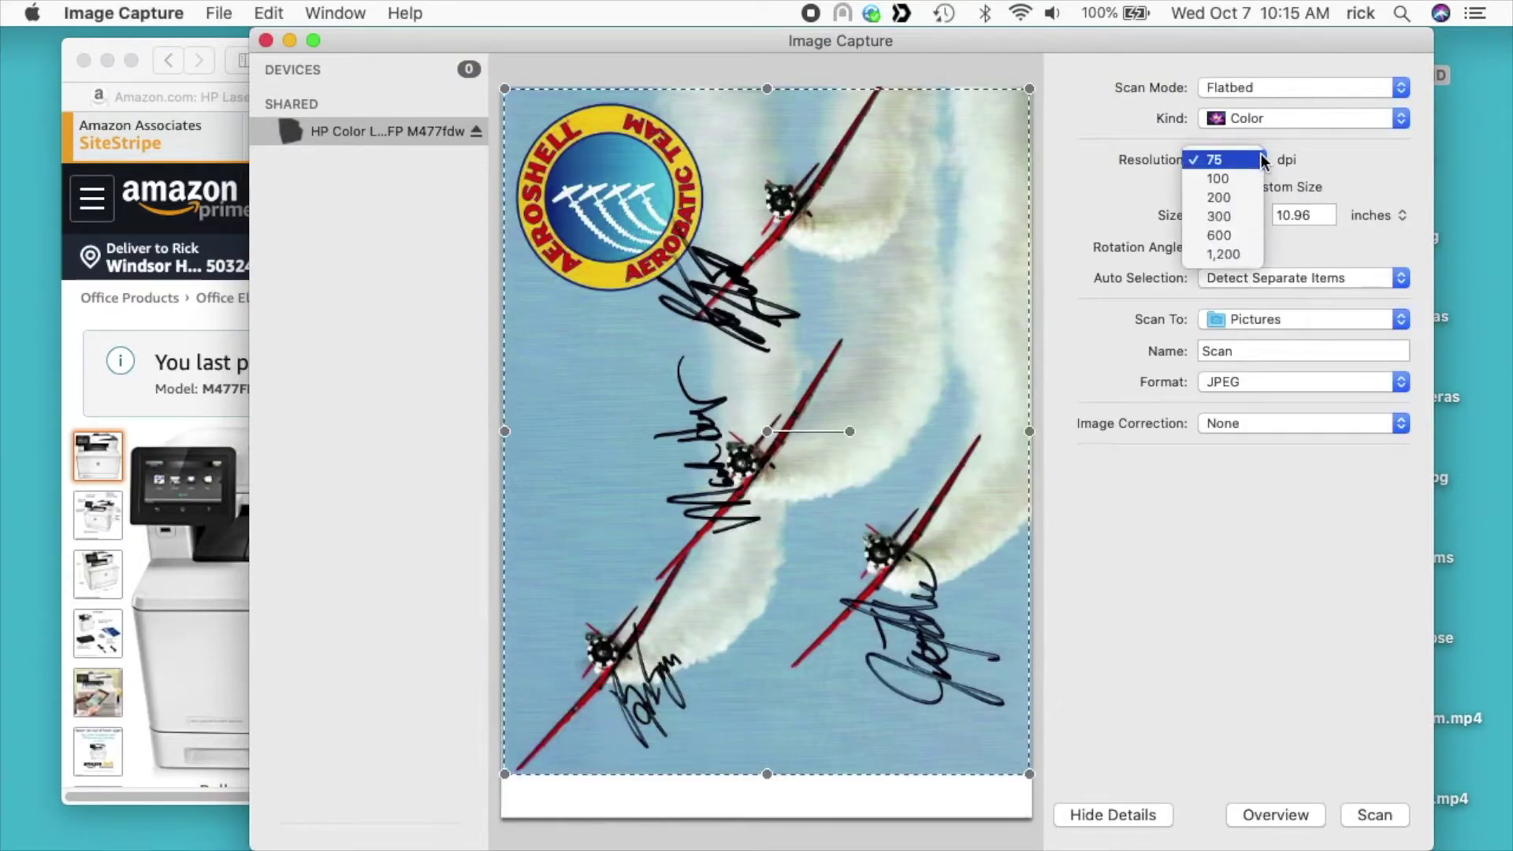
left_click(1224, 254)
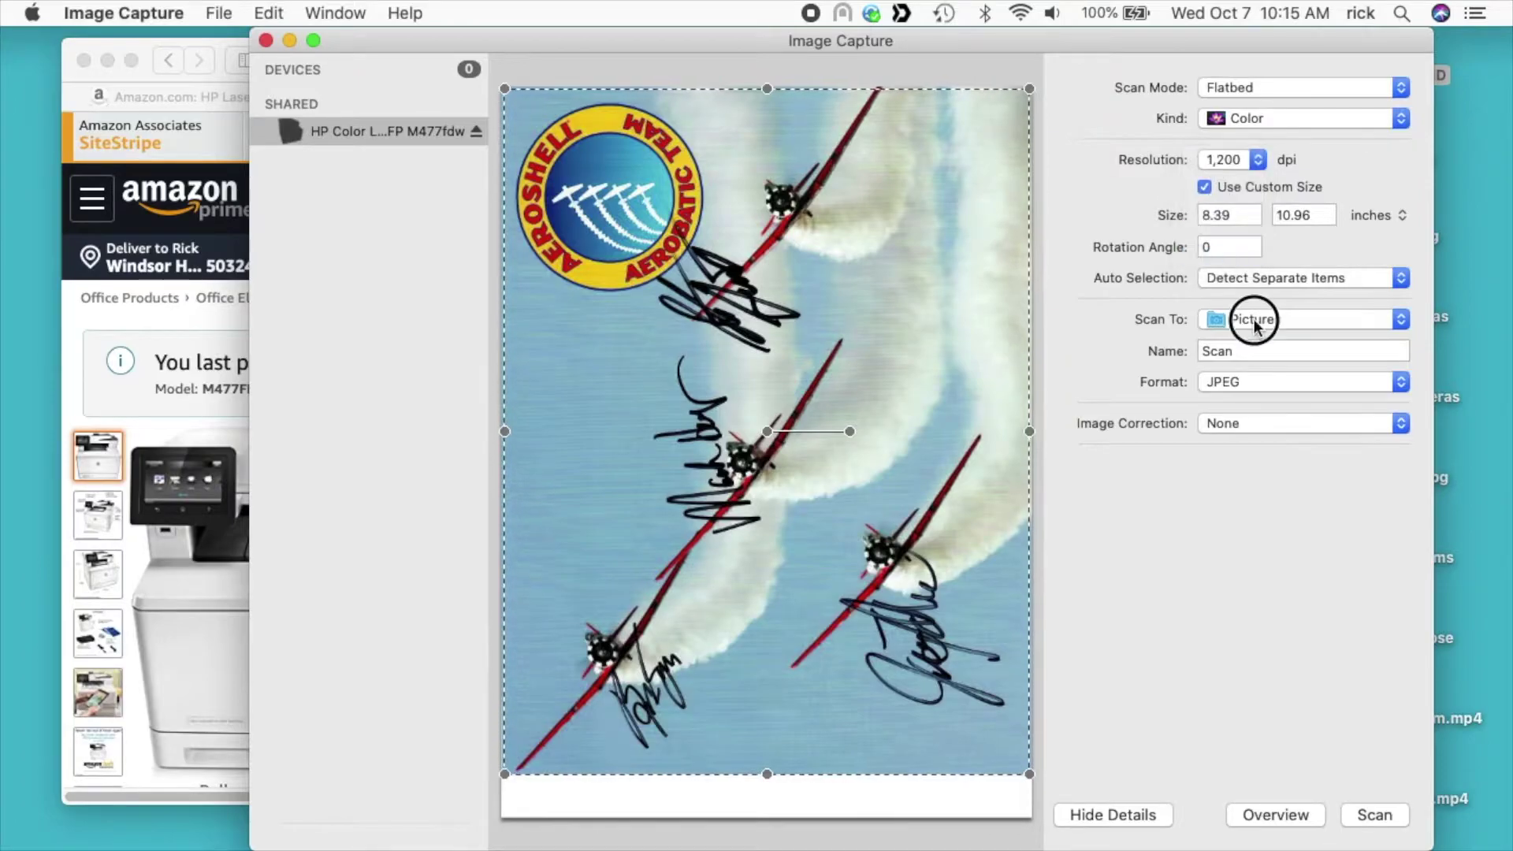
left_click(1253, 320)
left_click(1259, 345)
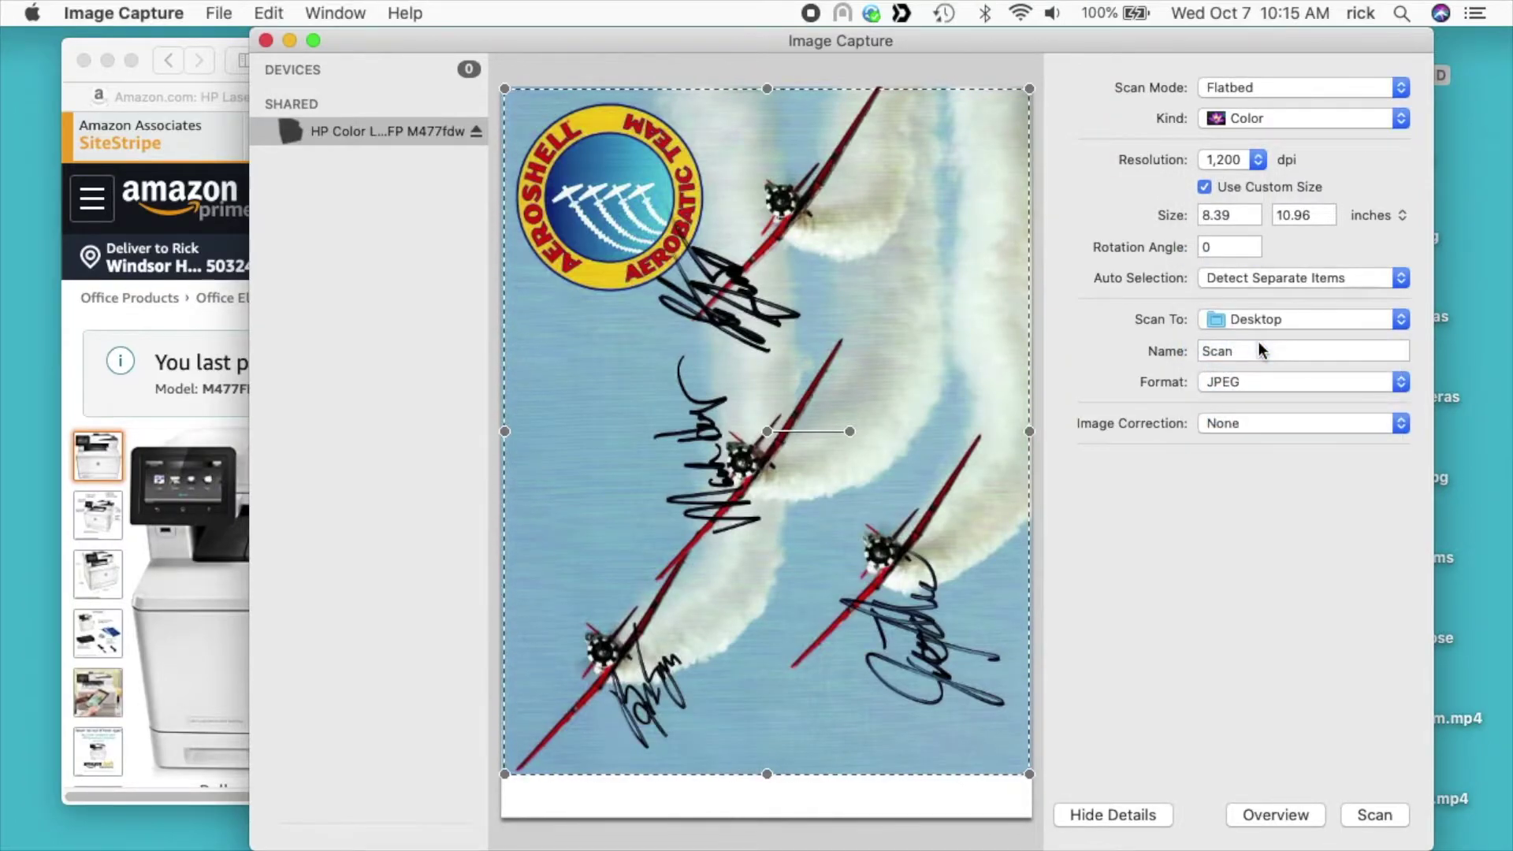
left_click(1370, 815)
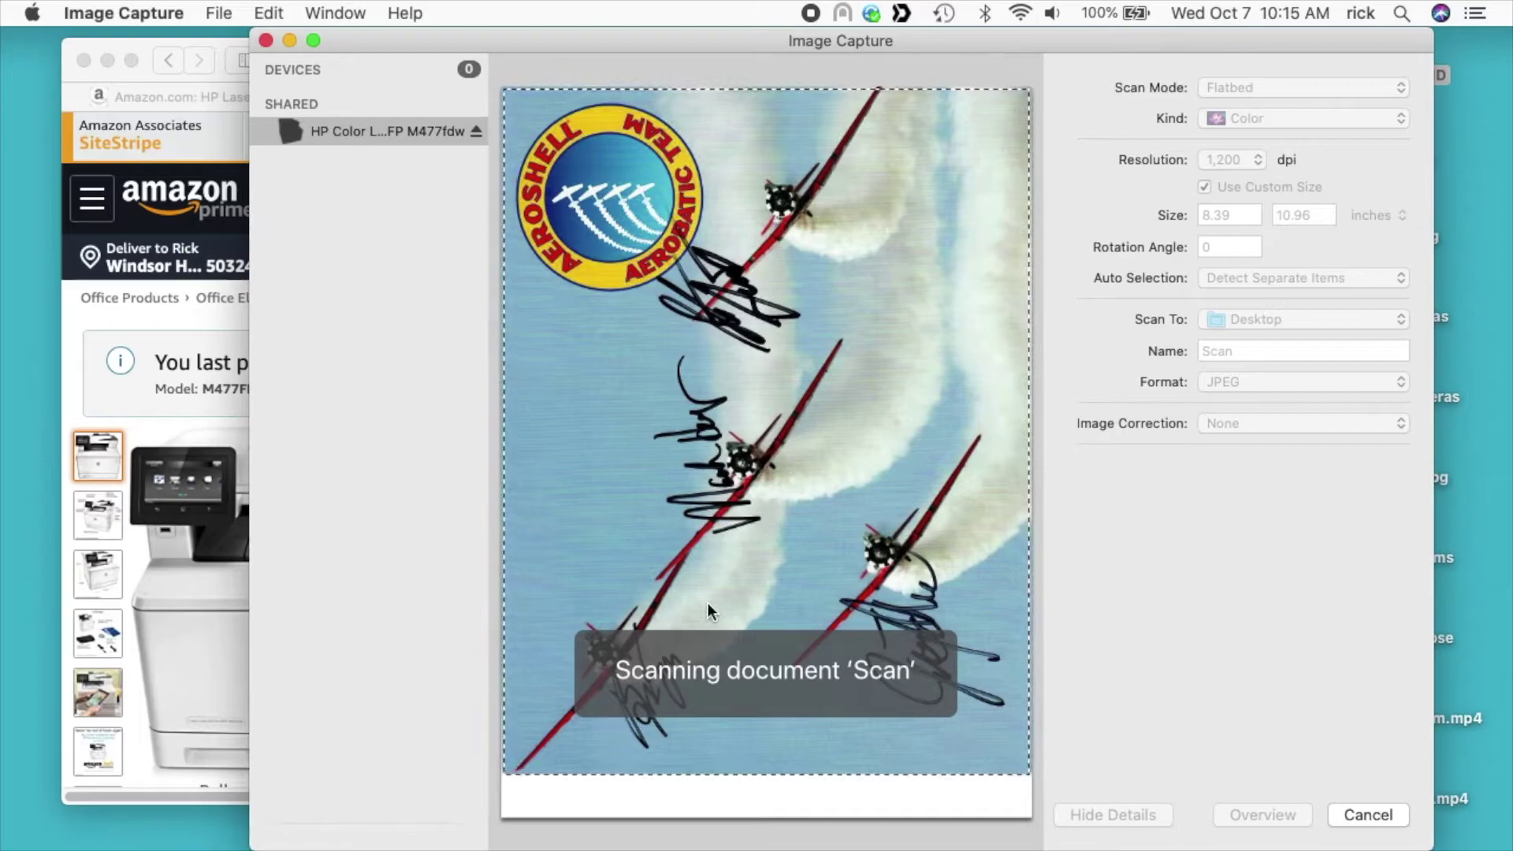
key("ctrl+Up")
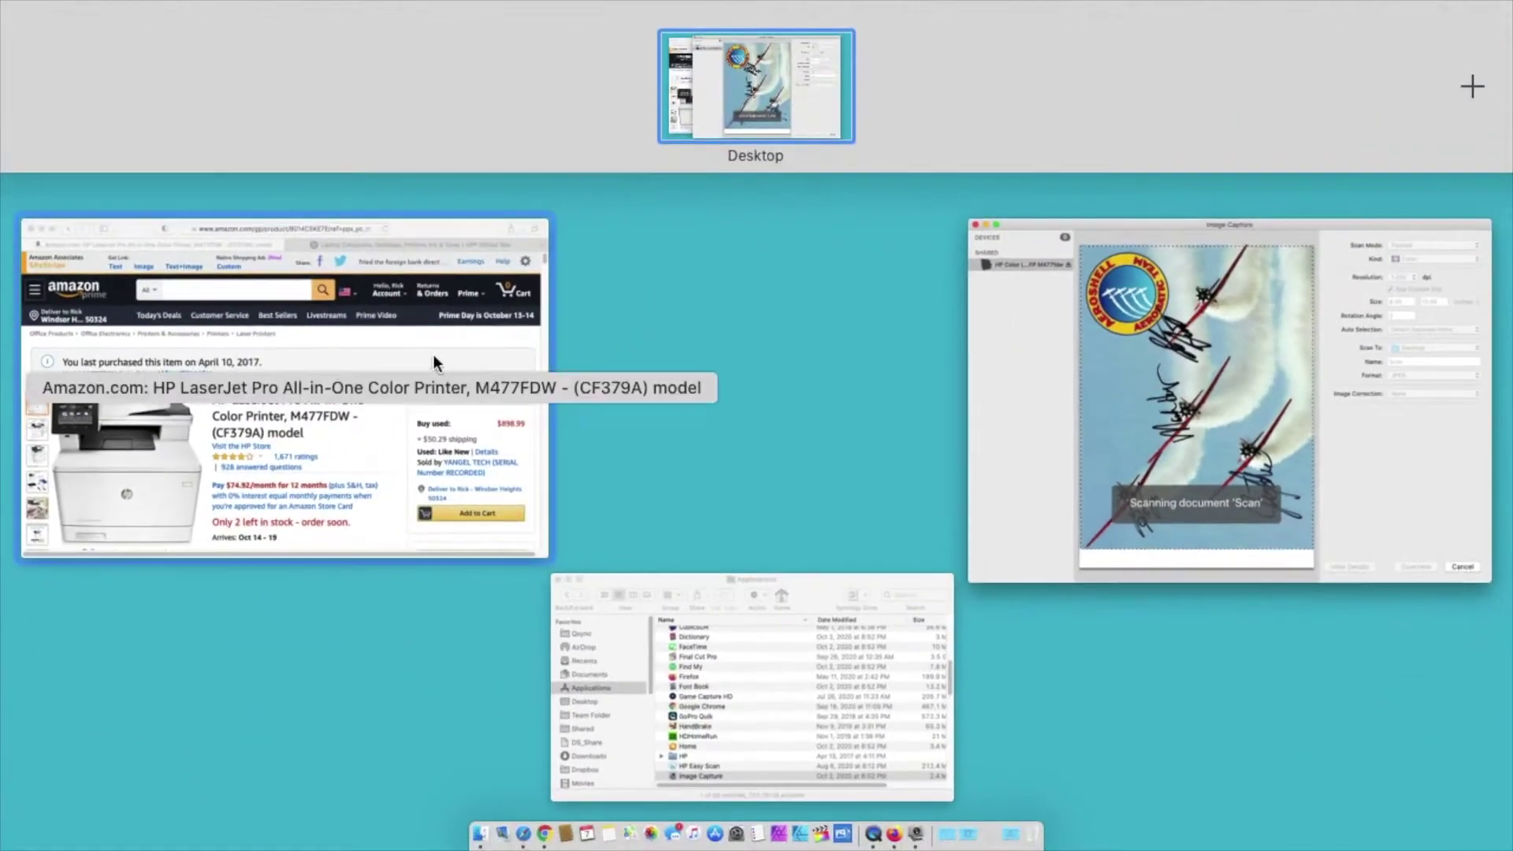
Go to HP's software and drivers downloads page in Safari.
left_click(358, 330)
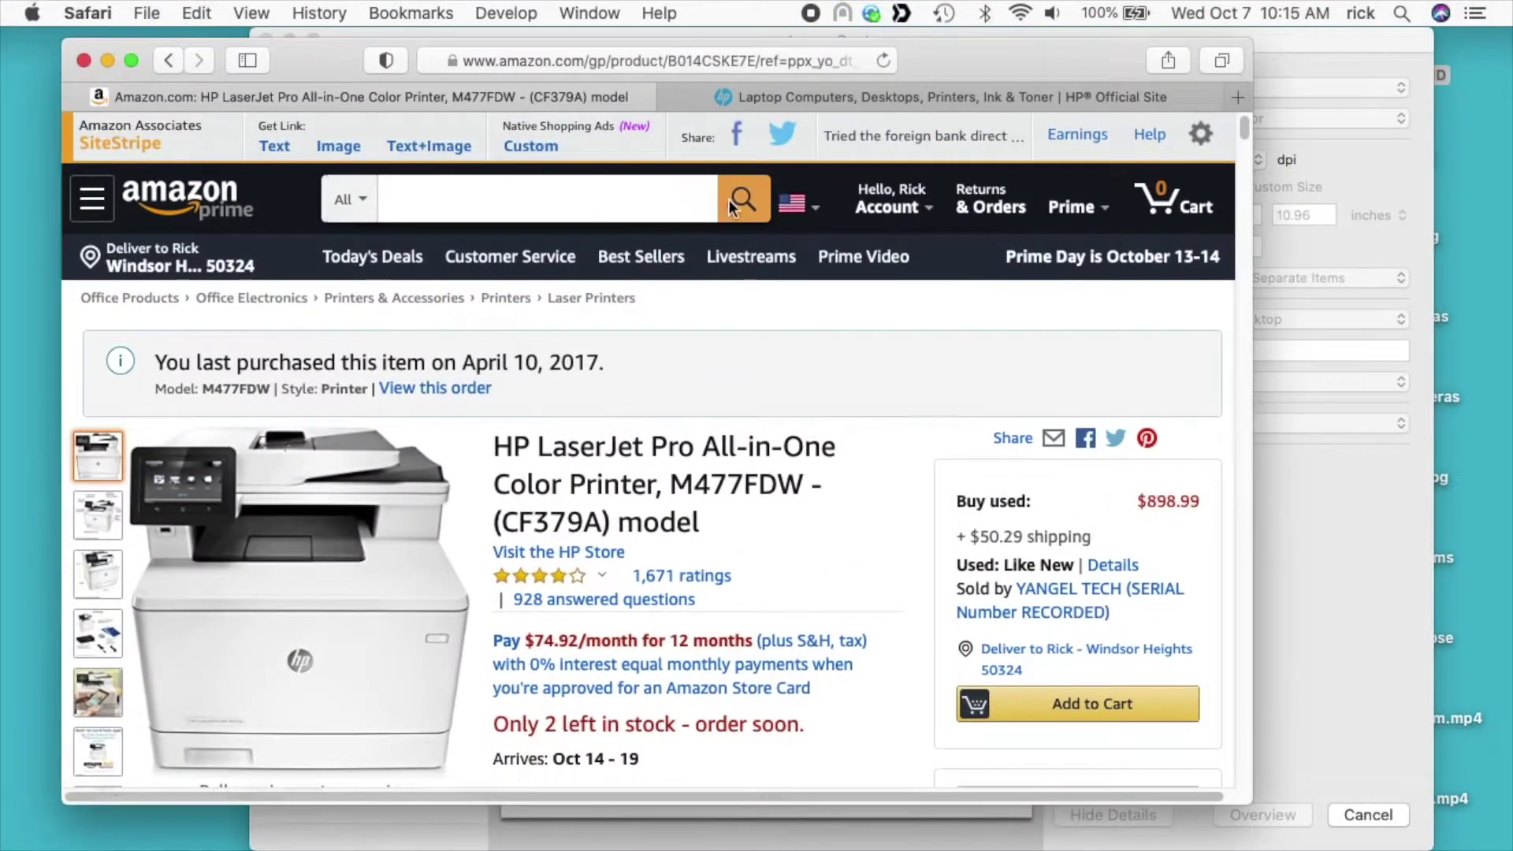
left_click(841, 96)
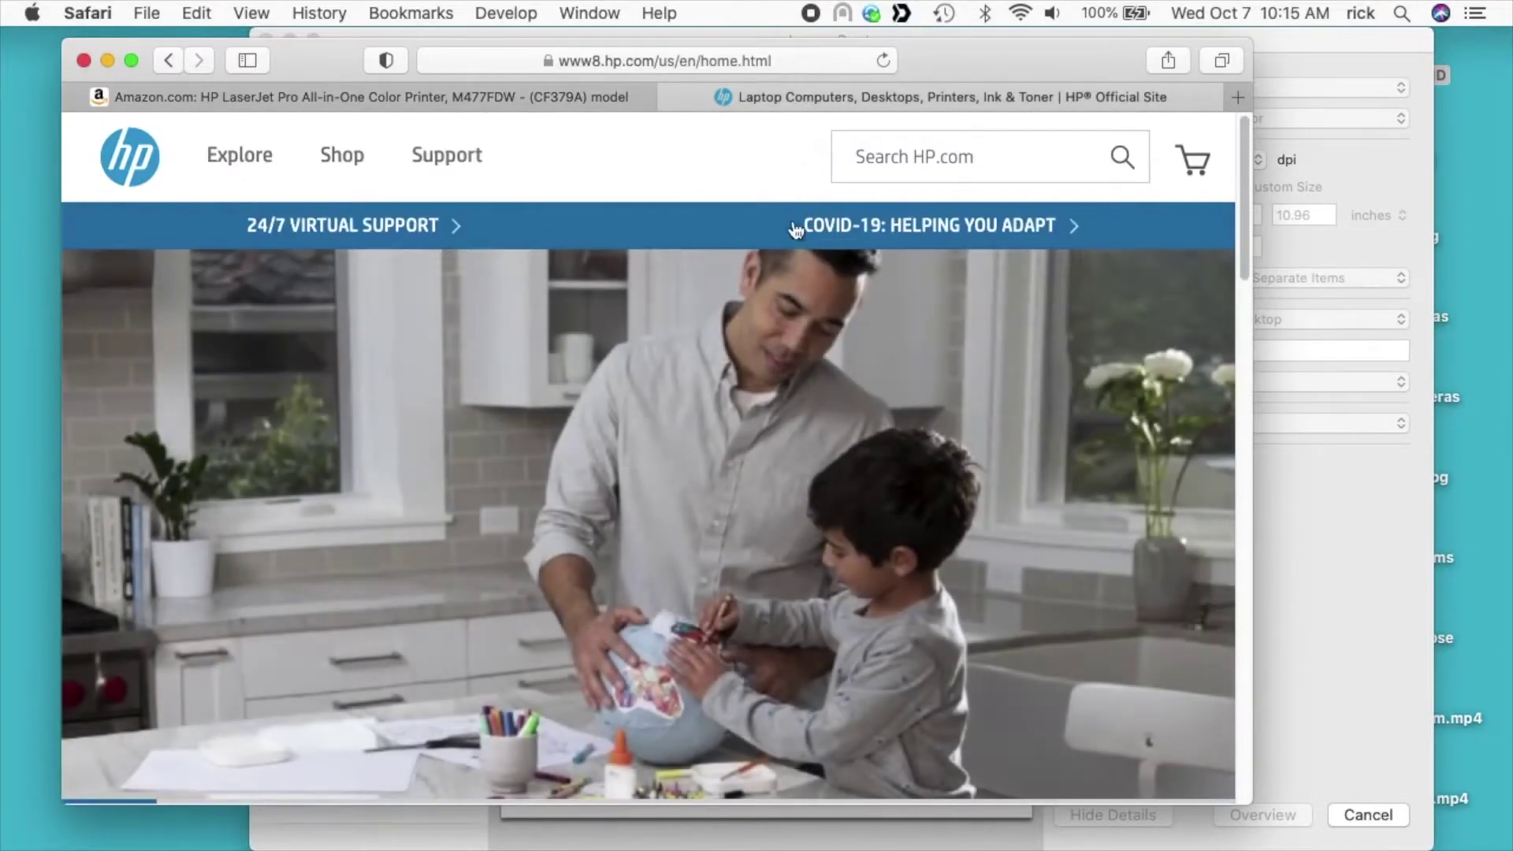
left_click(451, 186)
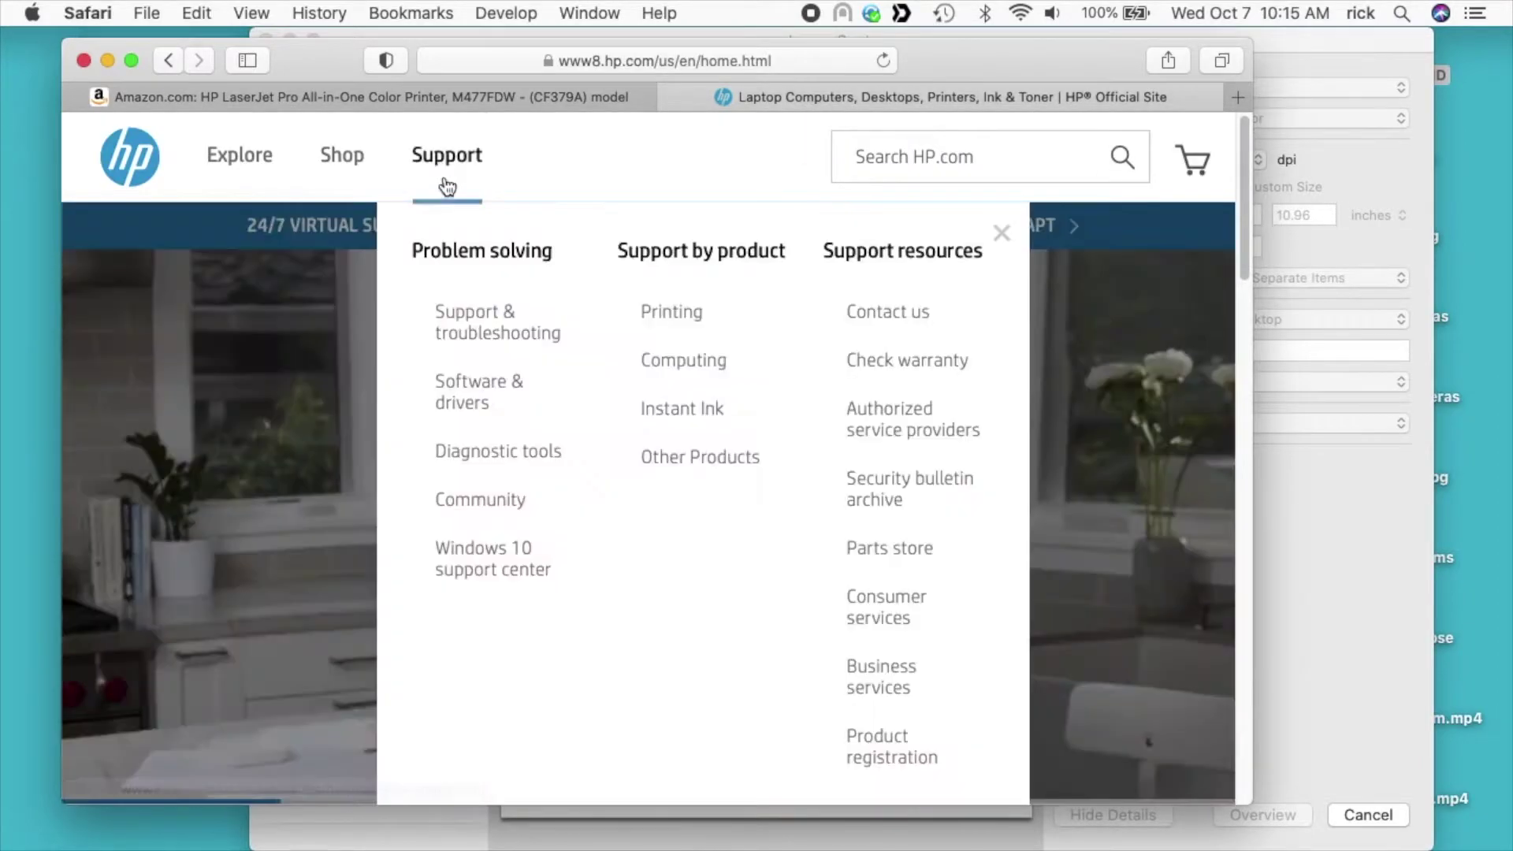
left_click(484, 399)
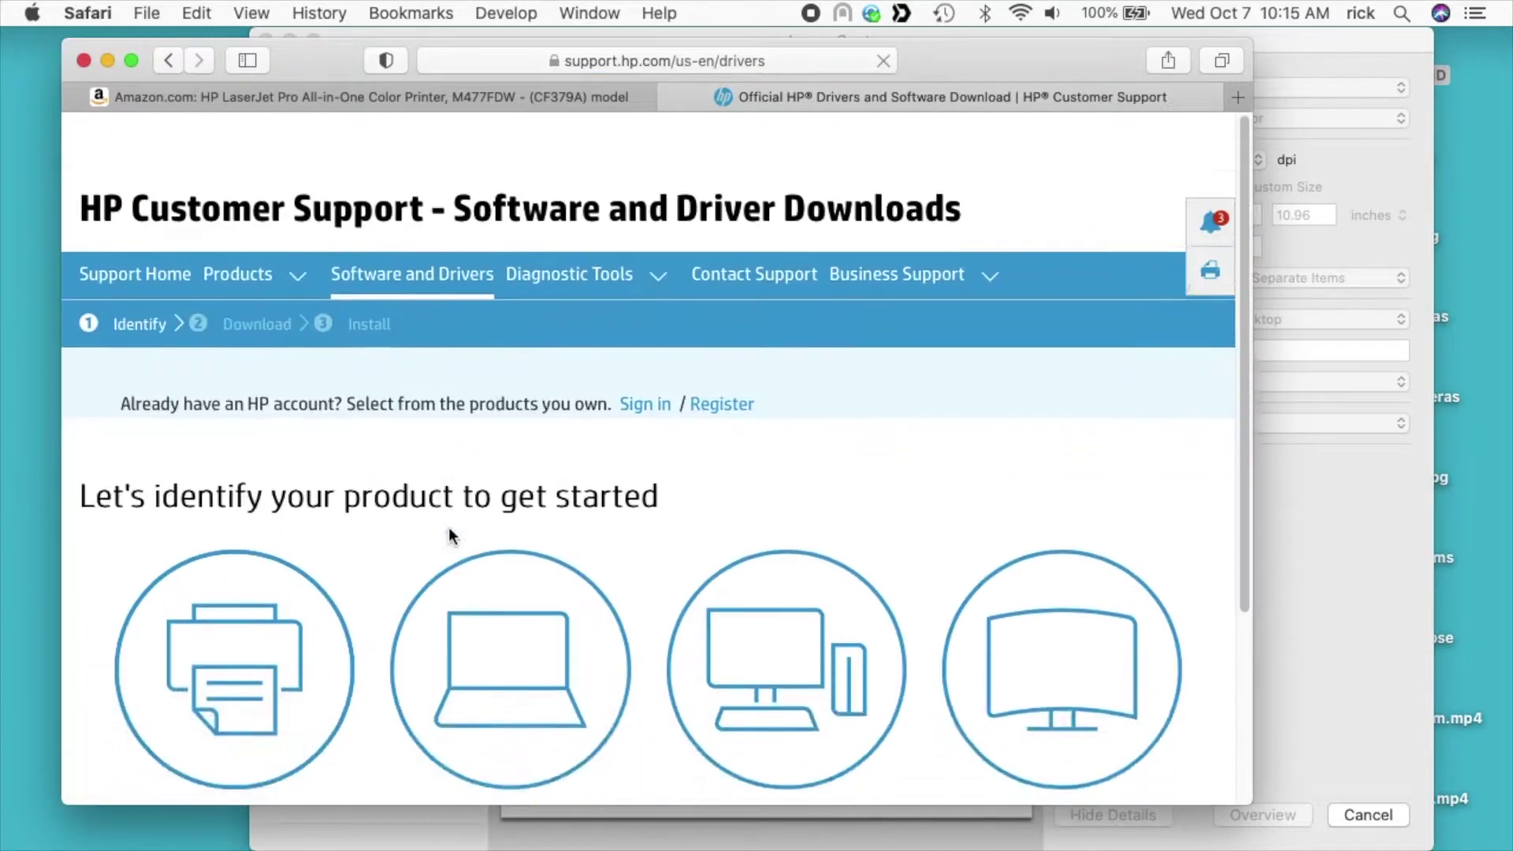
Choose printers and submit 'm477fdw' as the product name.
scroll(448, 527, "down", 3)
left_click(271, 526)
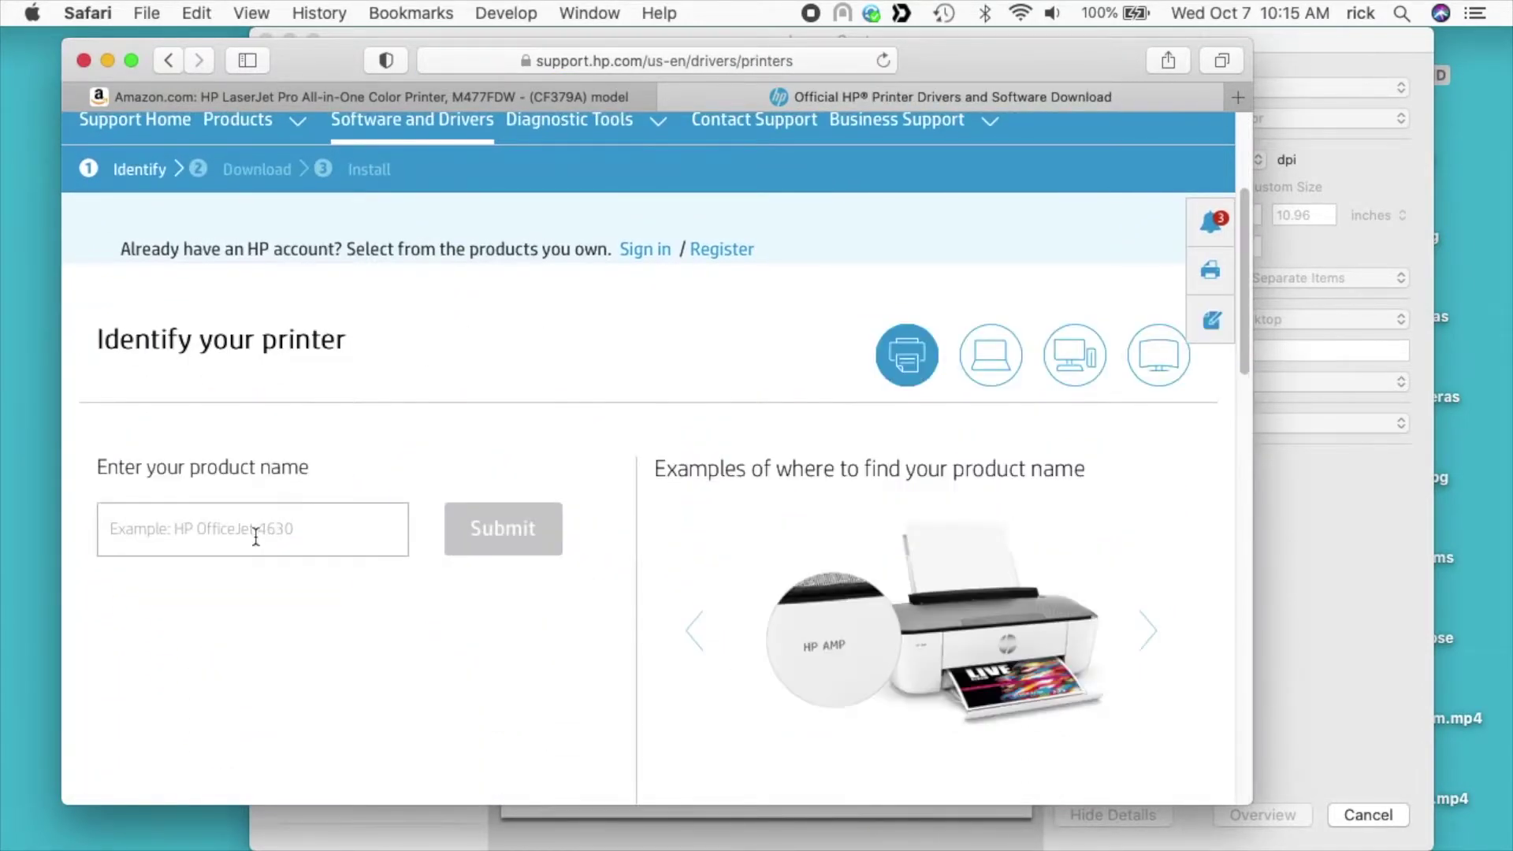
left_click(256, 539)
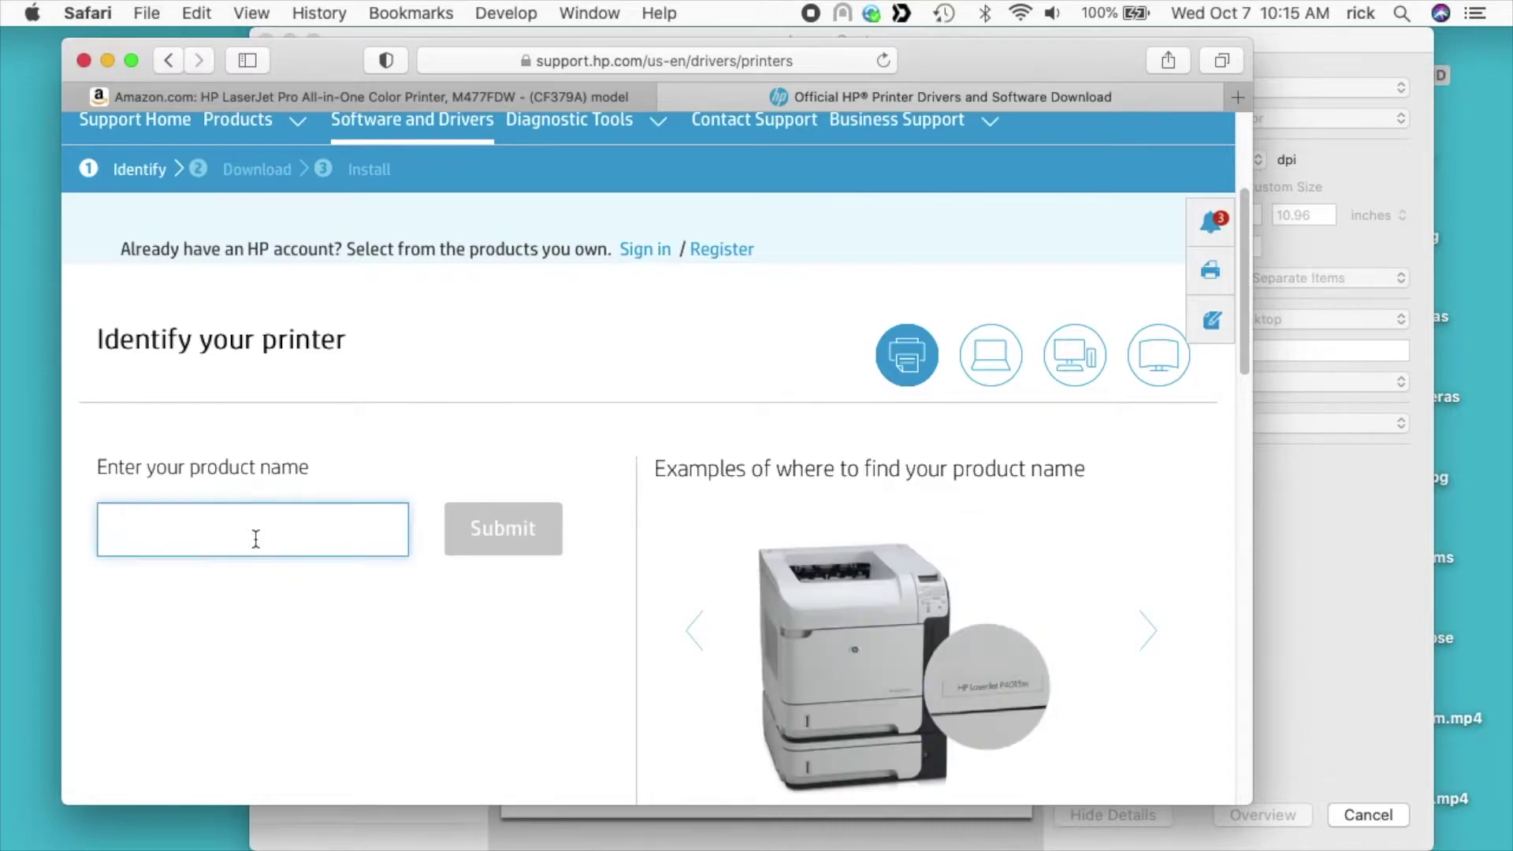
type("m477fdw")
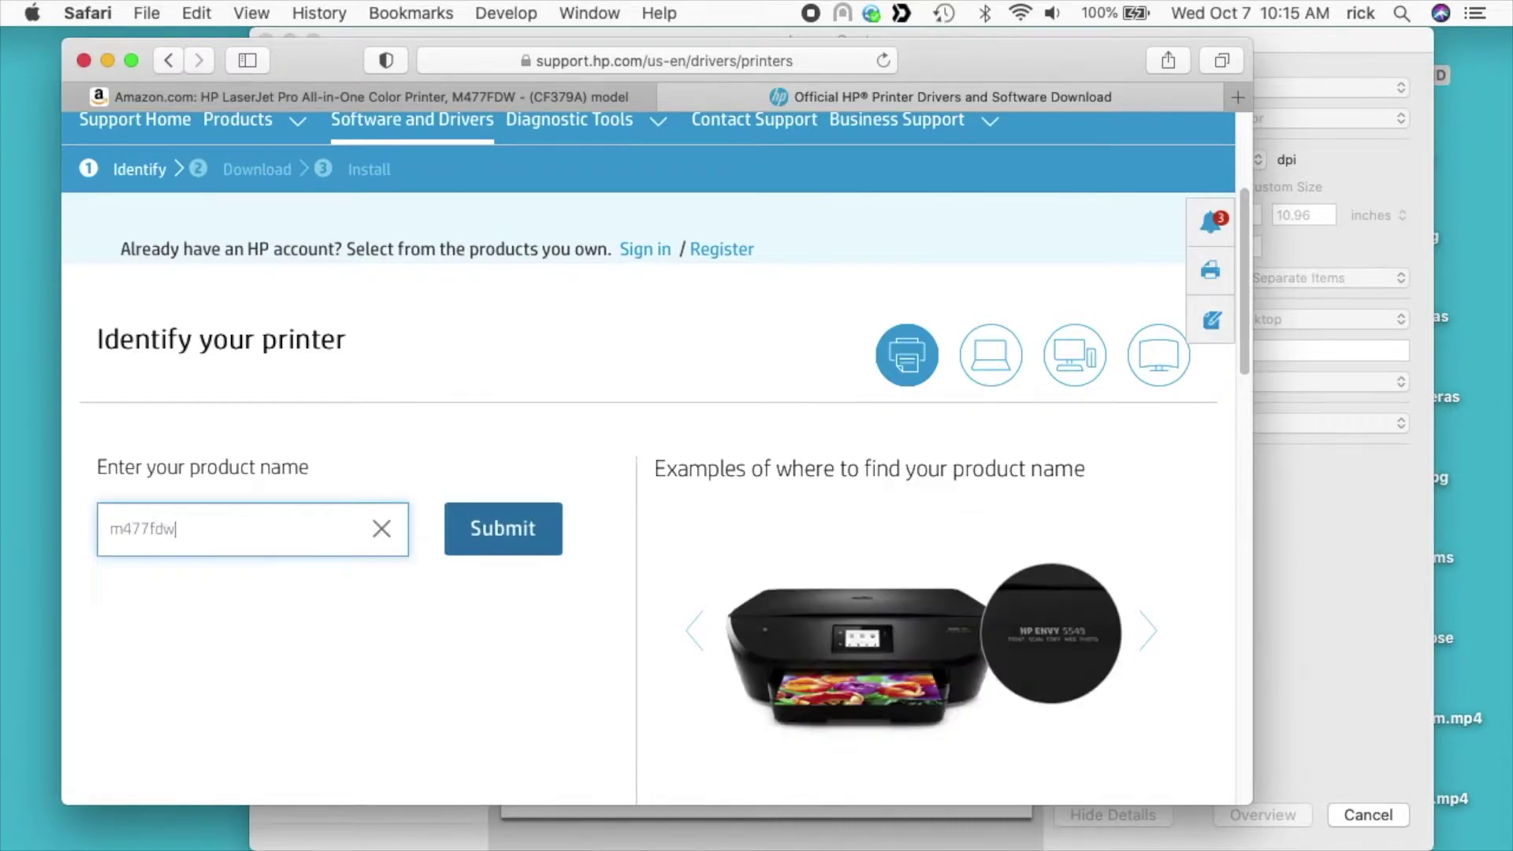
left_click(492, 530)
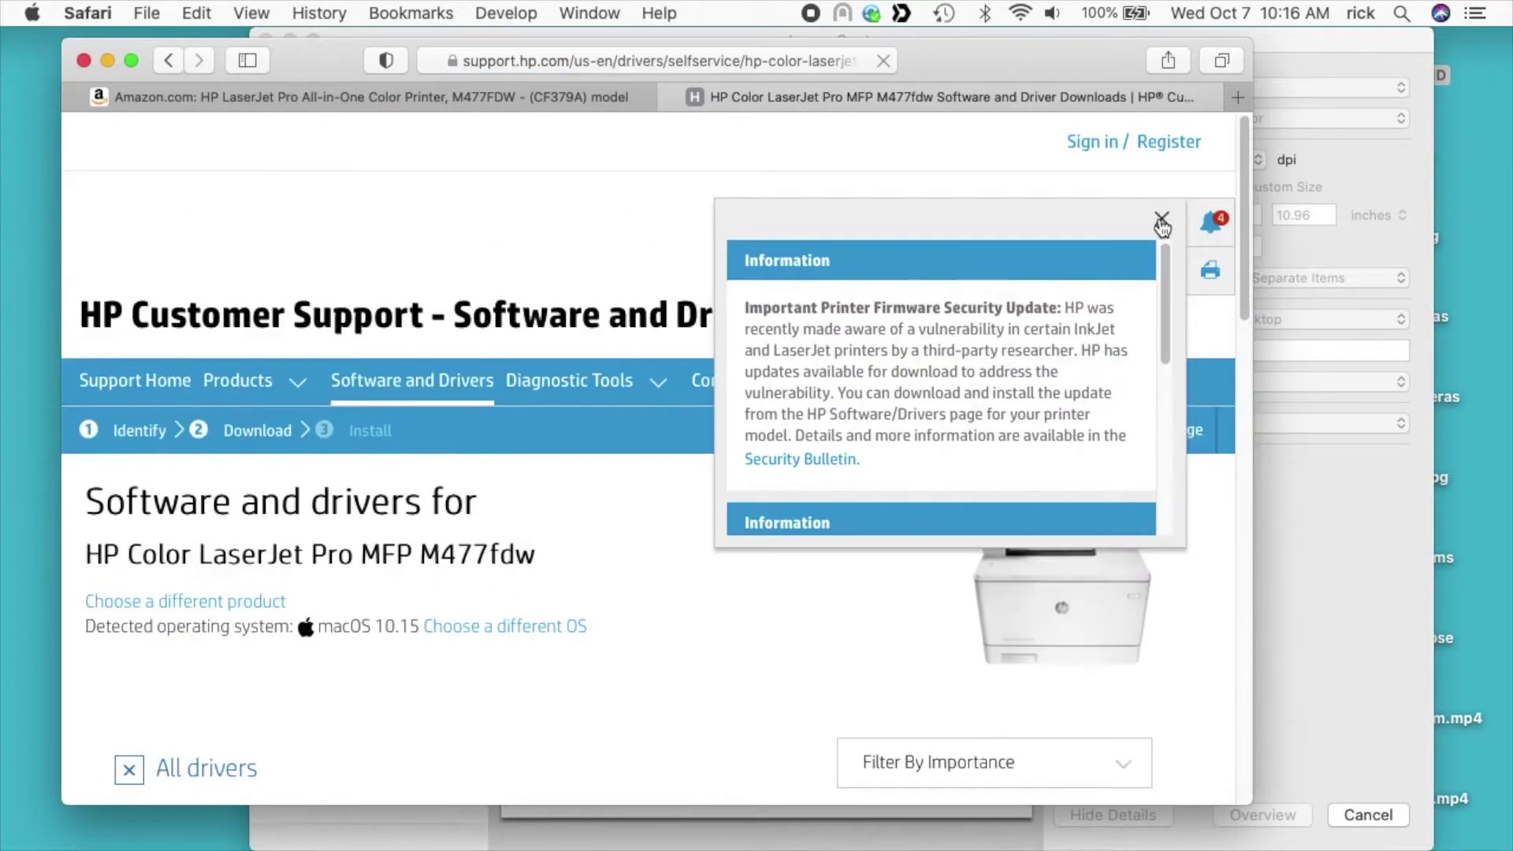
Download the Install HP Easy Start installer from the Driver section.
left_click(1179, 218)
scroll(727, 497, "down", 10)
scroll(371, 460, "up", 4)
scroll(298, 493, "down", 5)
scroll(298, 484, "up", 6)
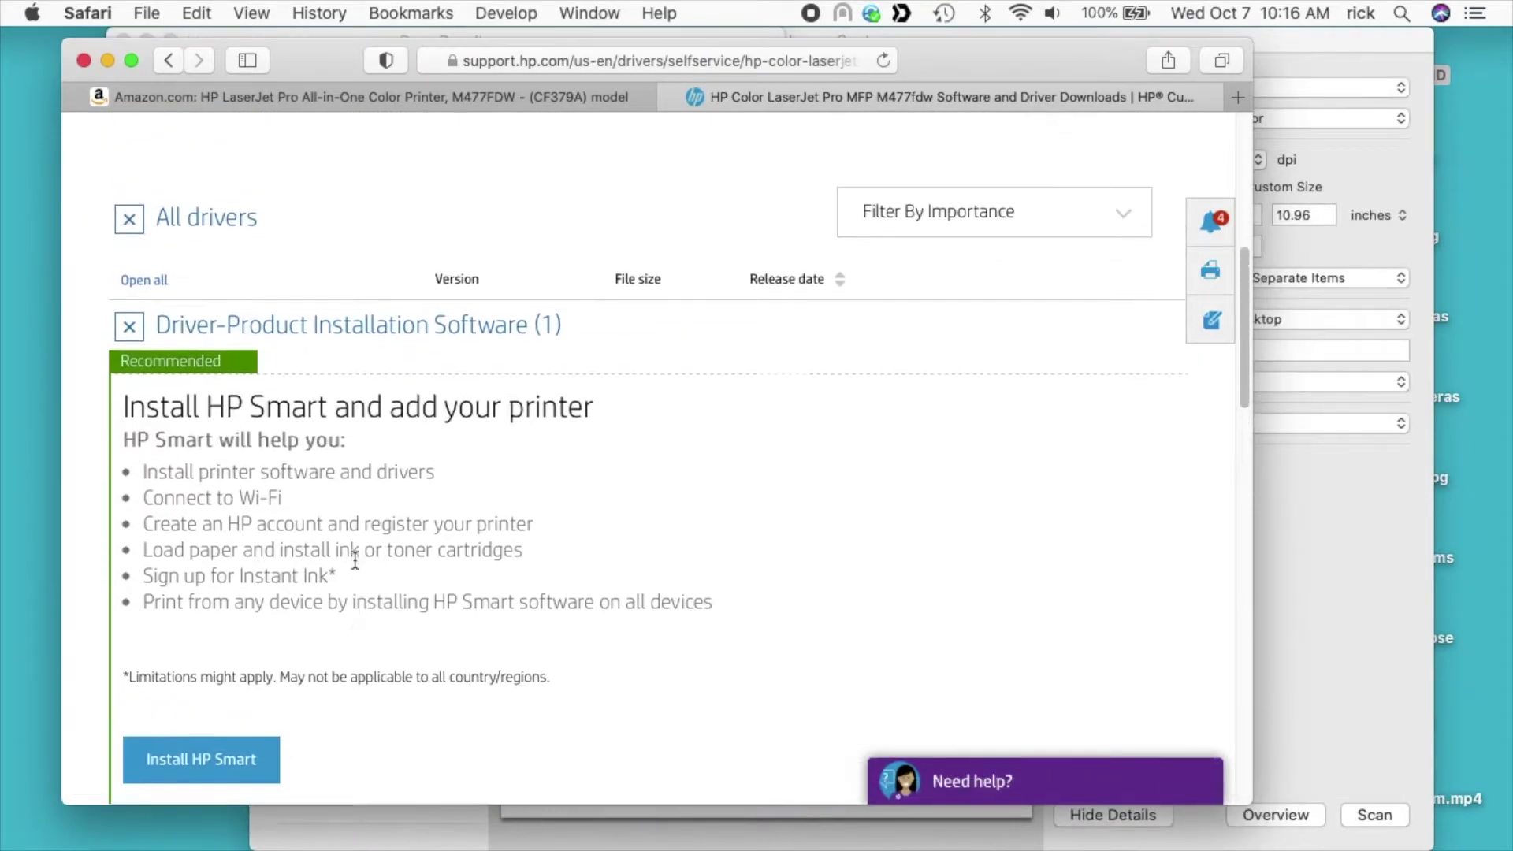
left_click(129, 327)
left_click(129, 389)
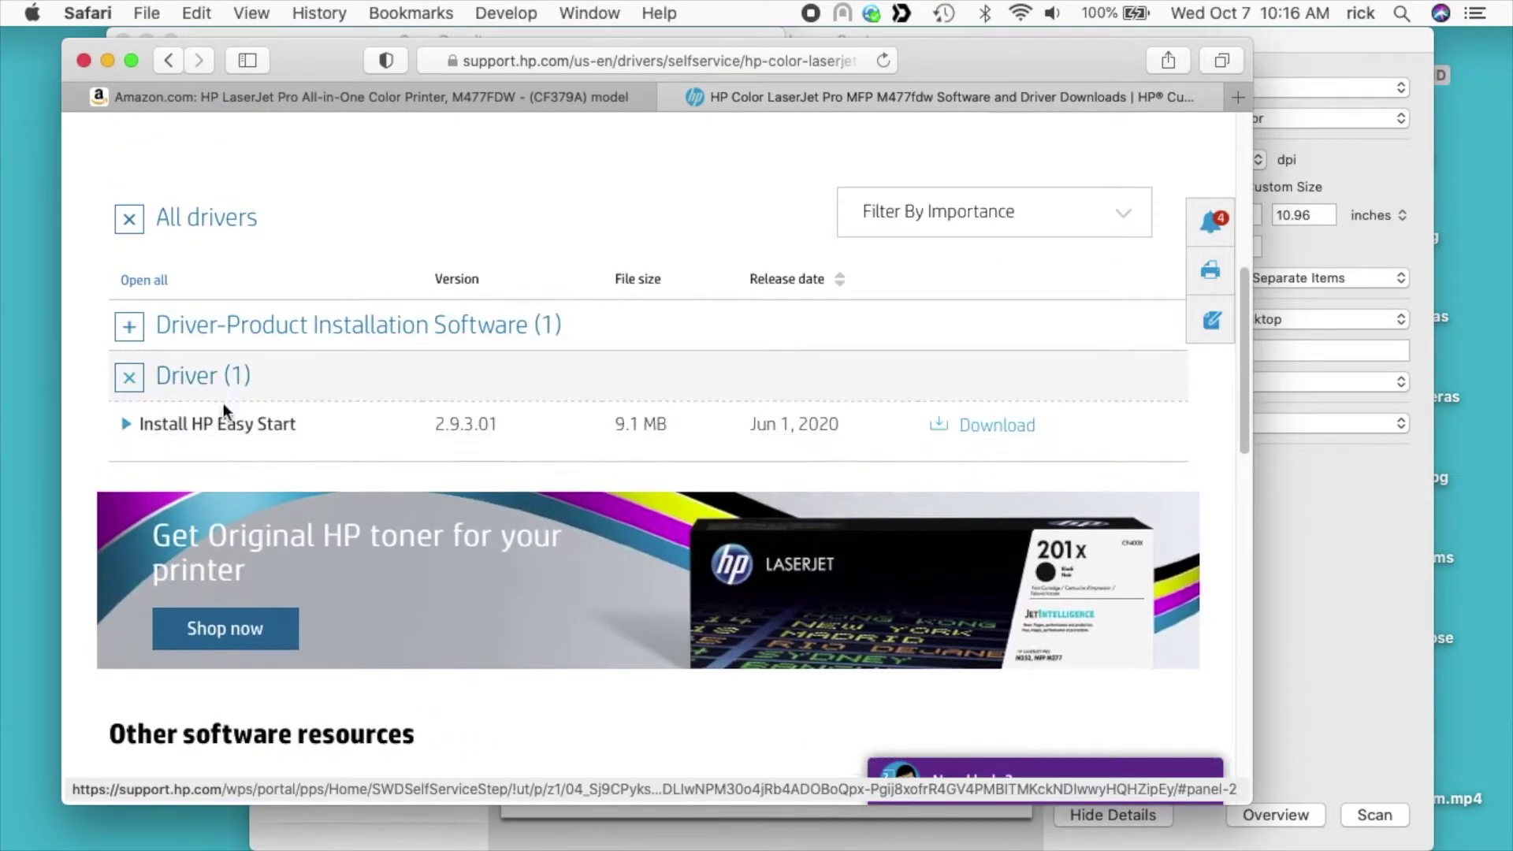
left_click(982, 428)
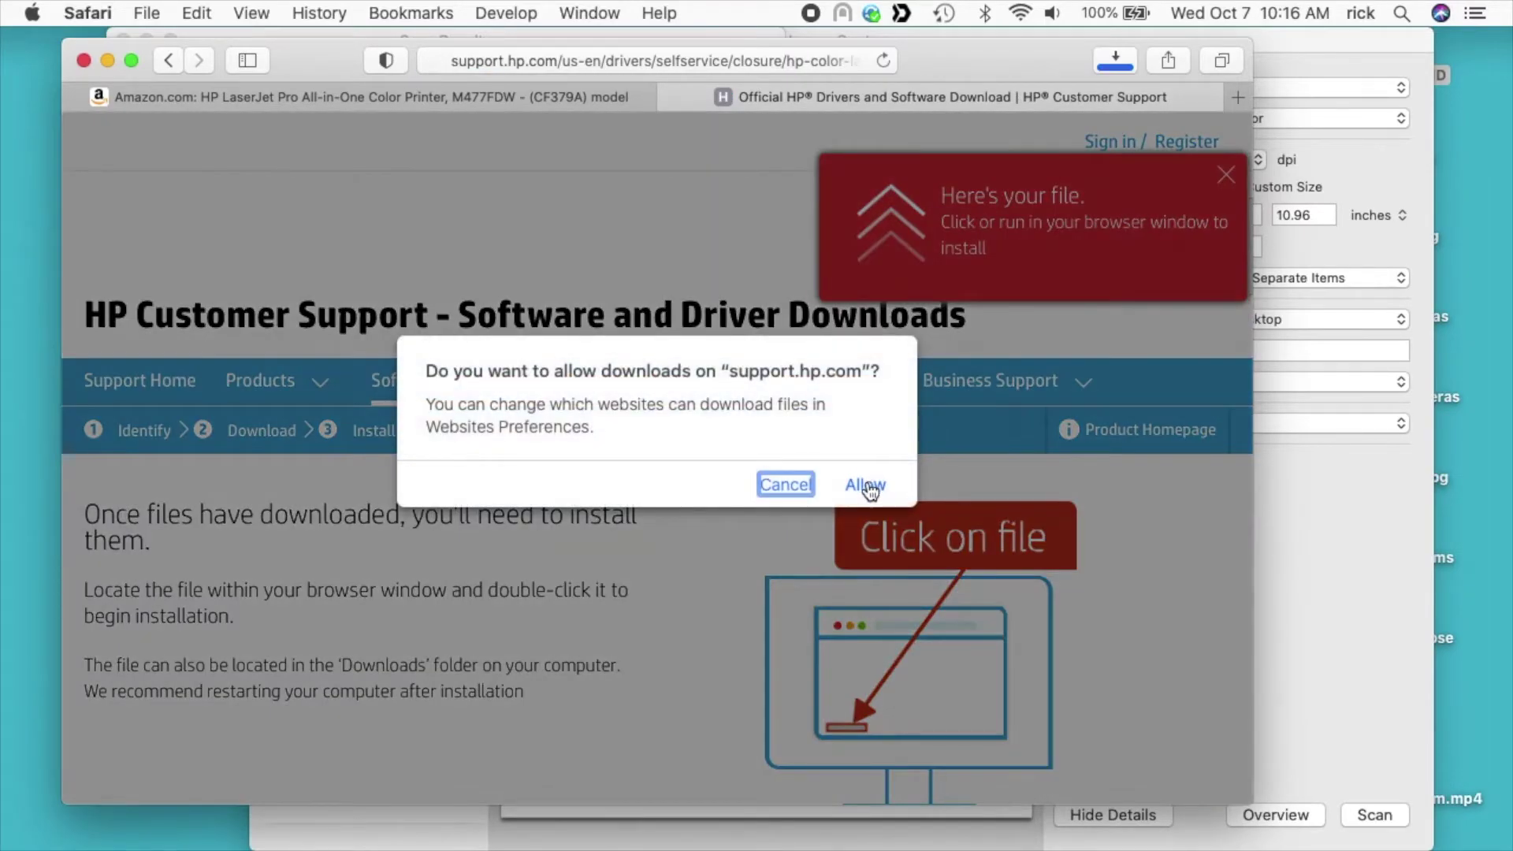
left_click(866, 485)
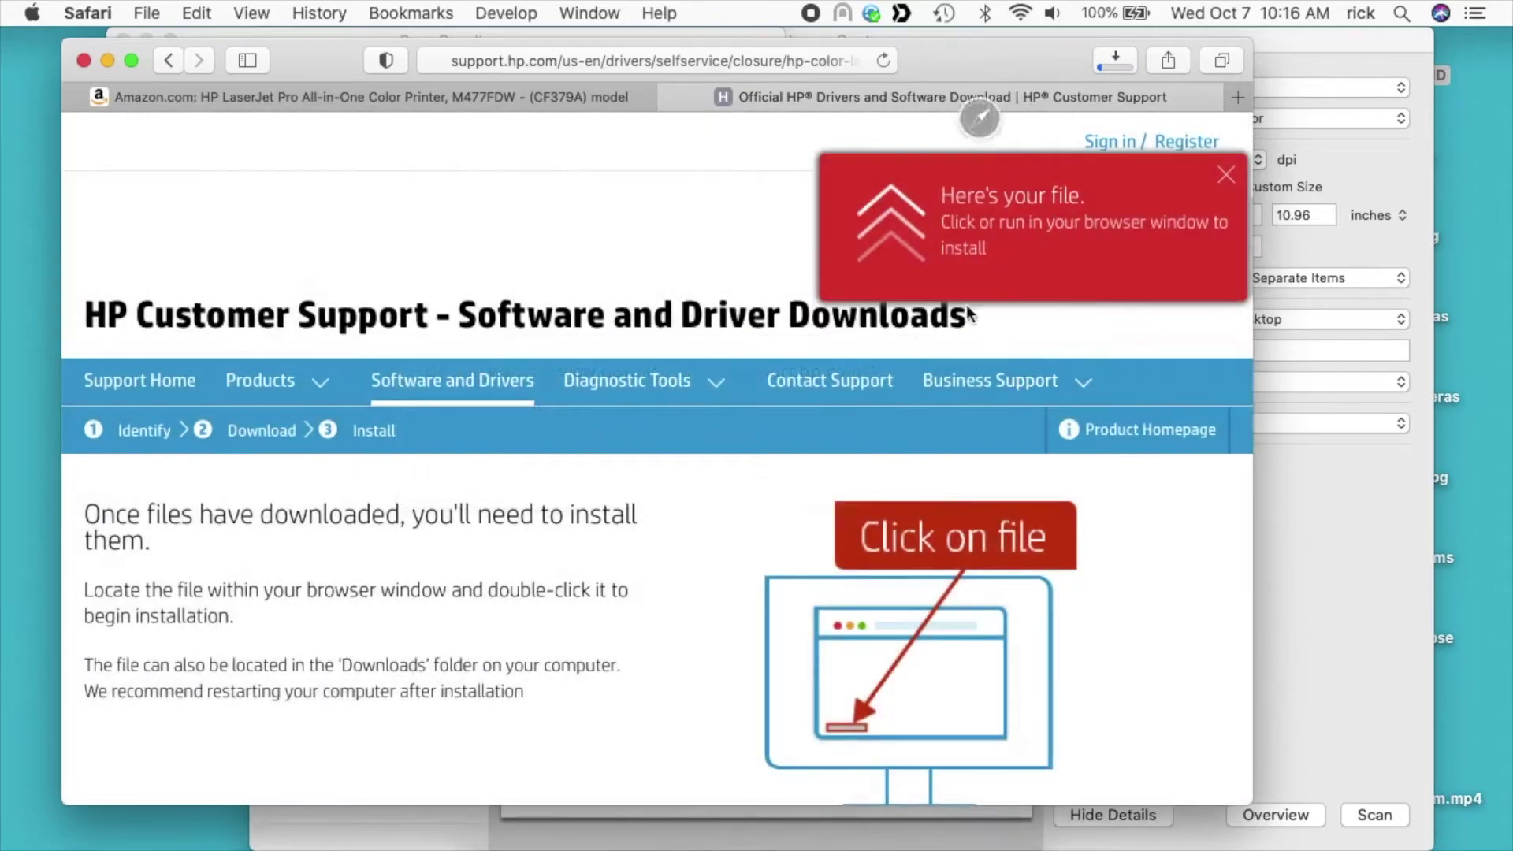
Unzip HP_Easy_Start.app.zip from Downloads and launch HP Easy Start.
left_click(1119, 65)
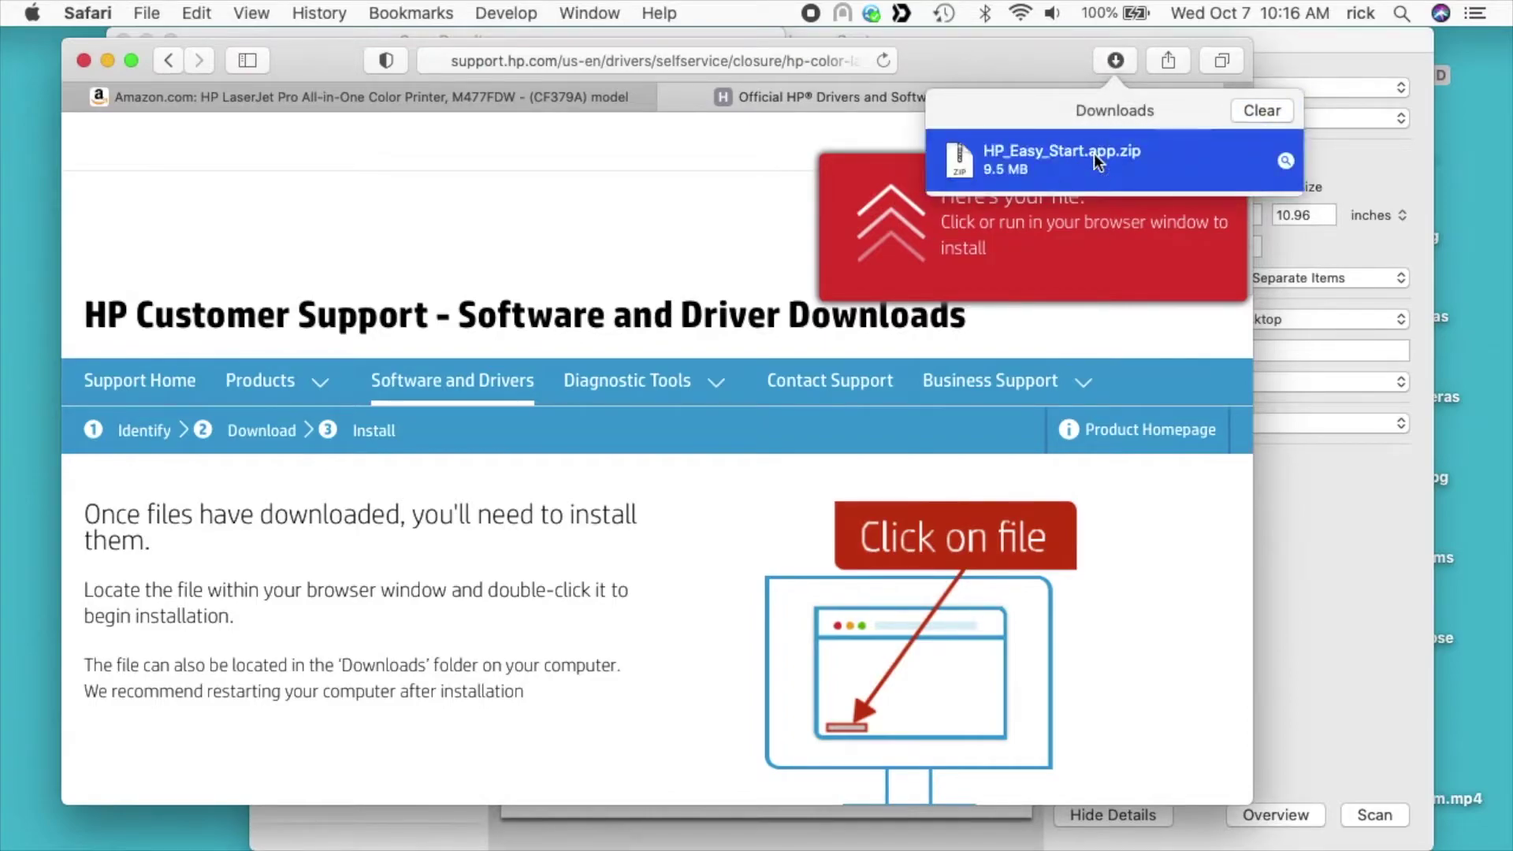
double_click(1094, 153)
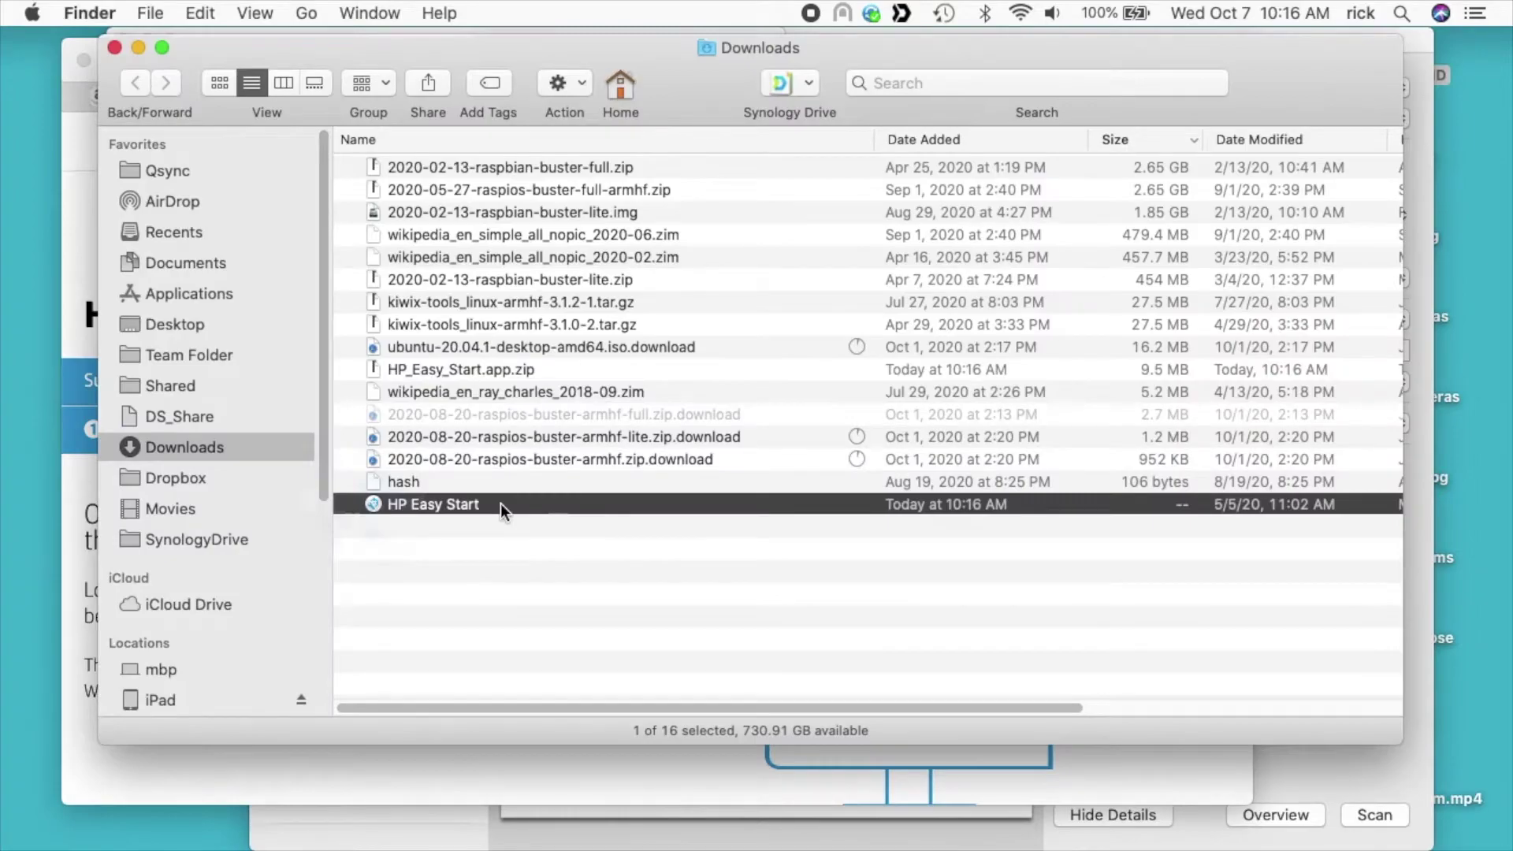
double_click(499, 504)
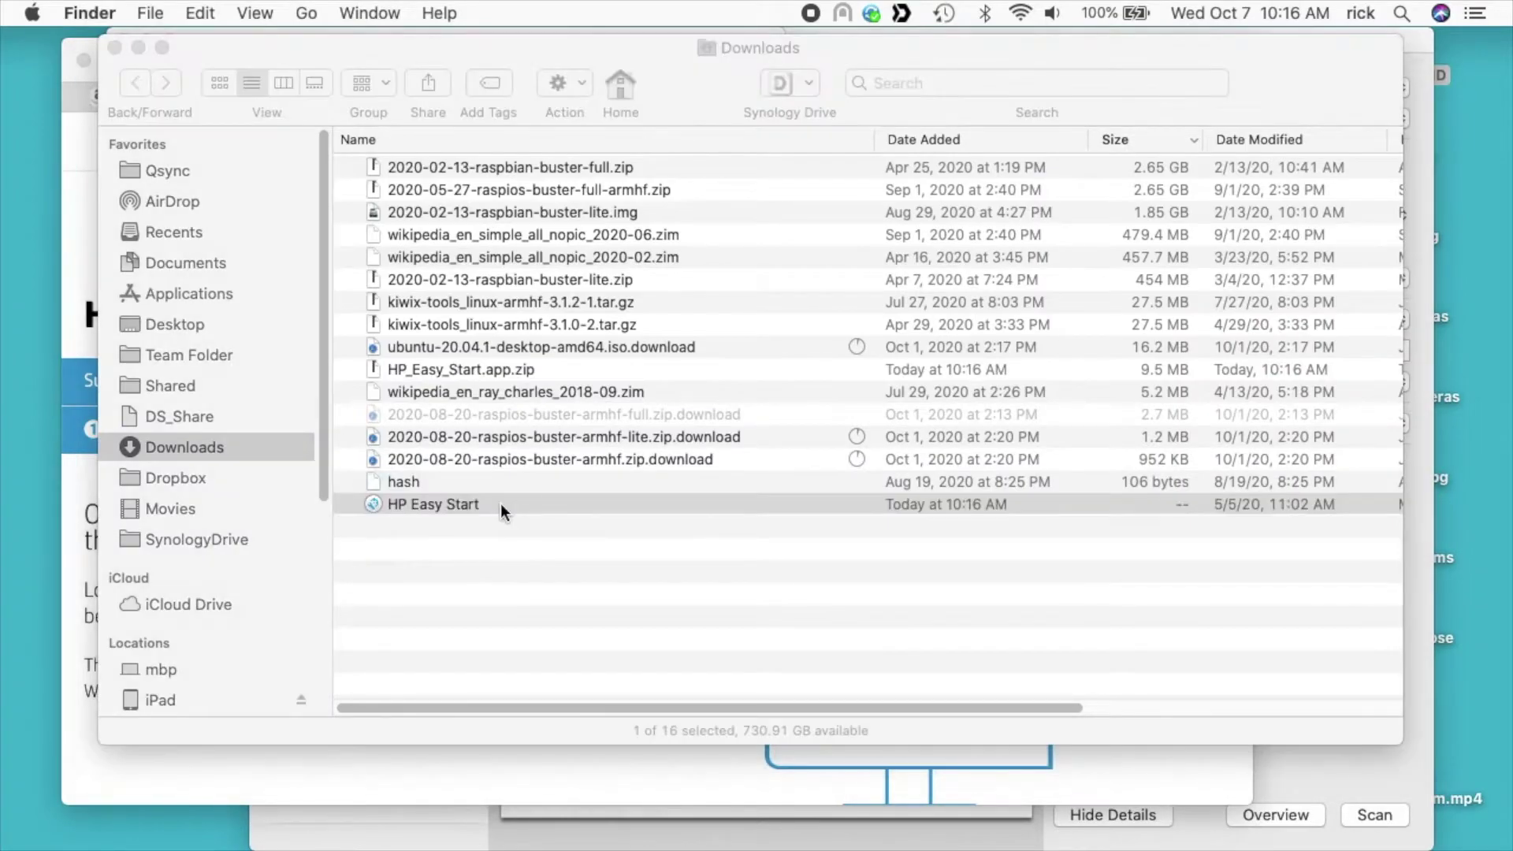
Agree to the HP Easy Start licence and select the HP Color LaserJet MFP M477fdw.
left_click(968, 348)
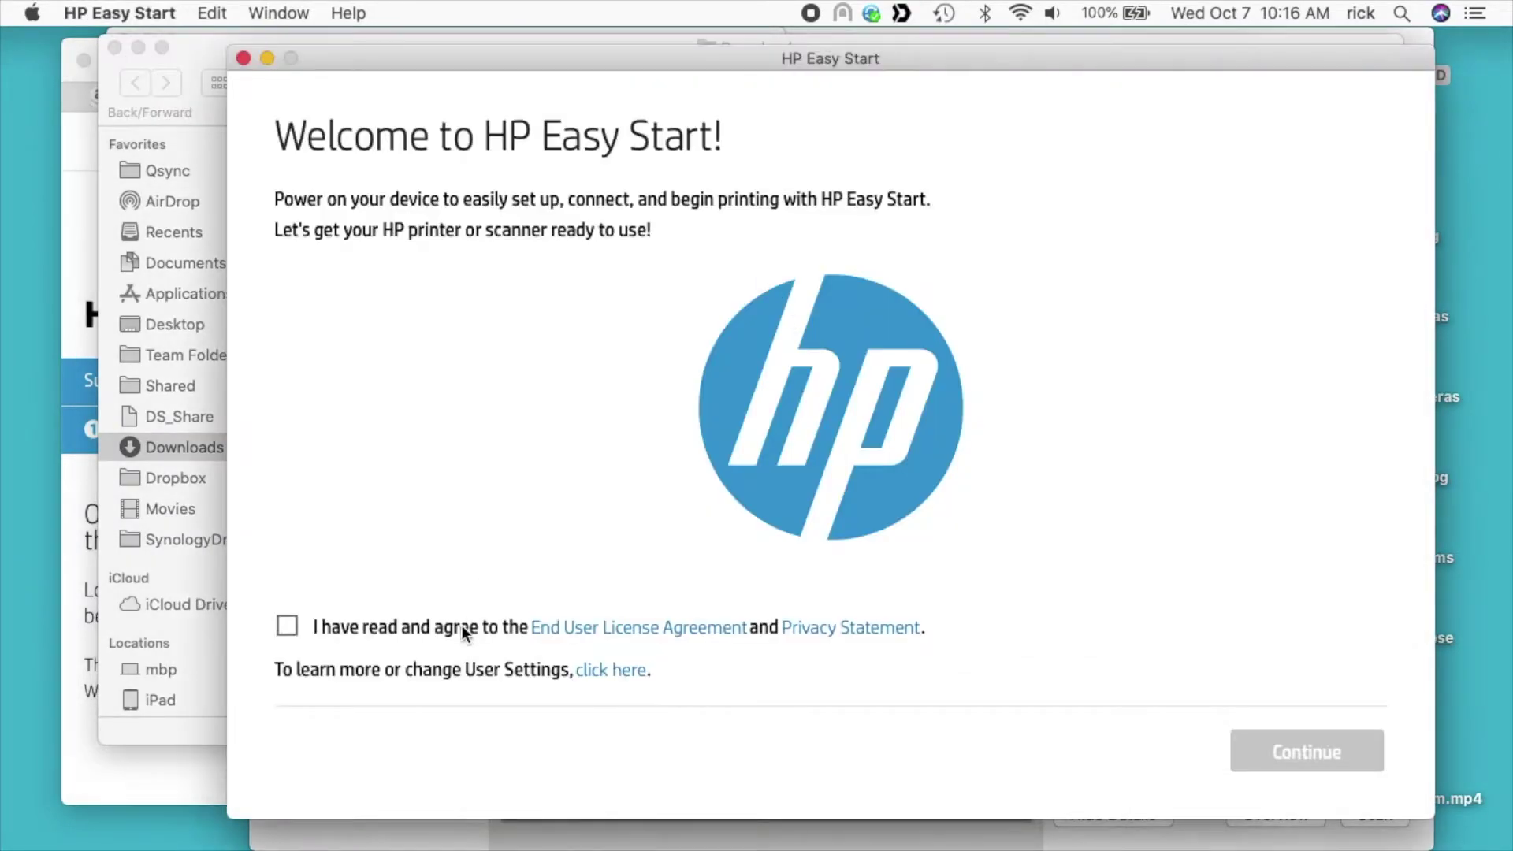
left_click(462, 626)
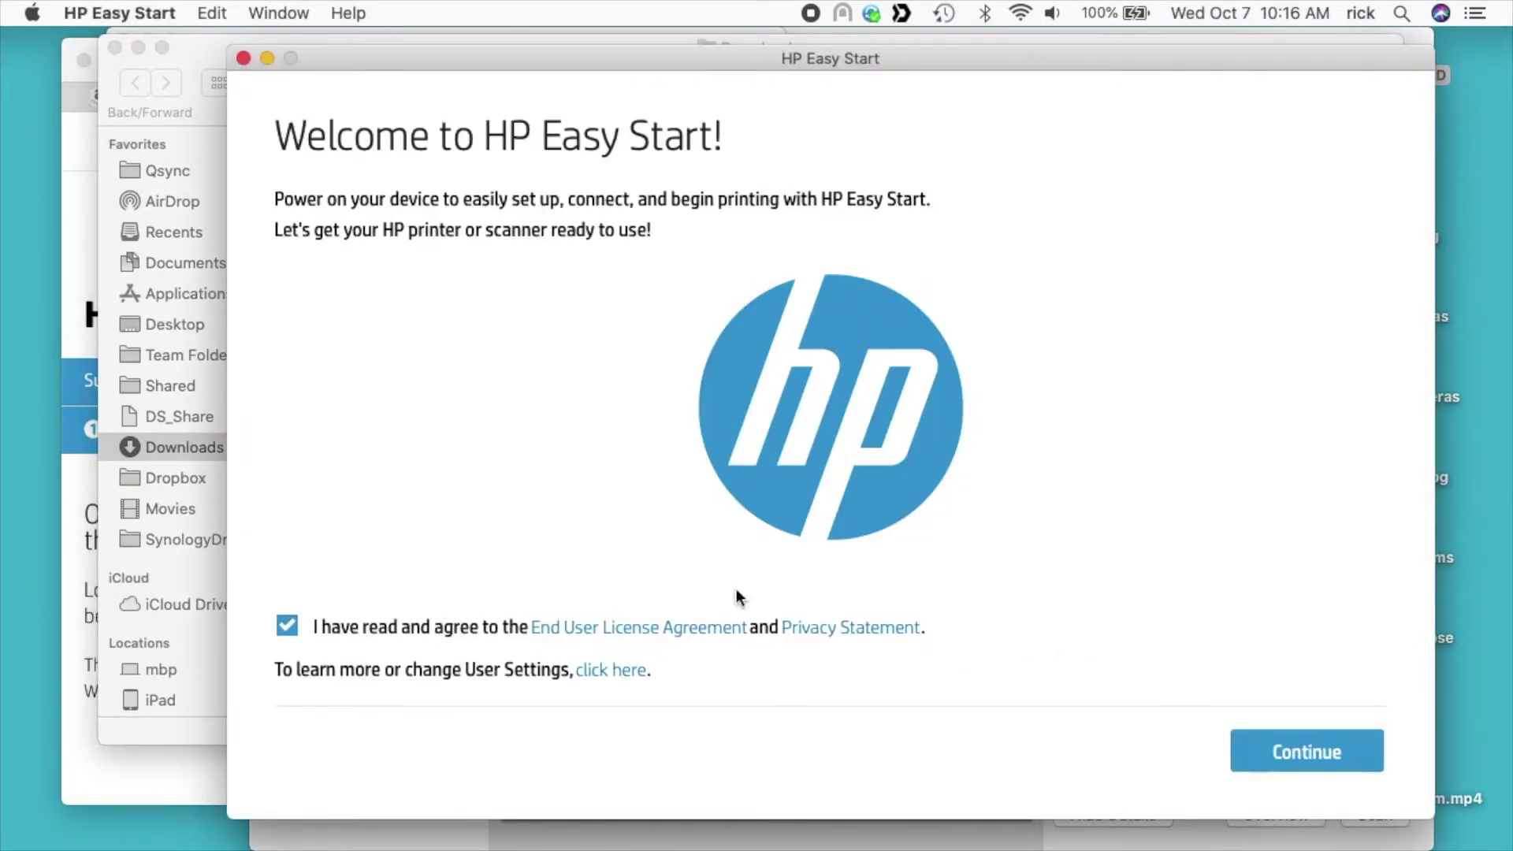
left_click(1274, 744)
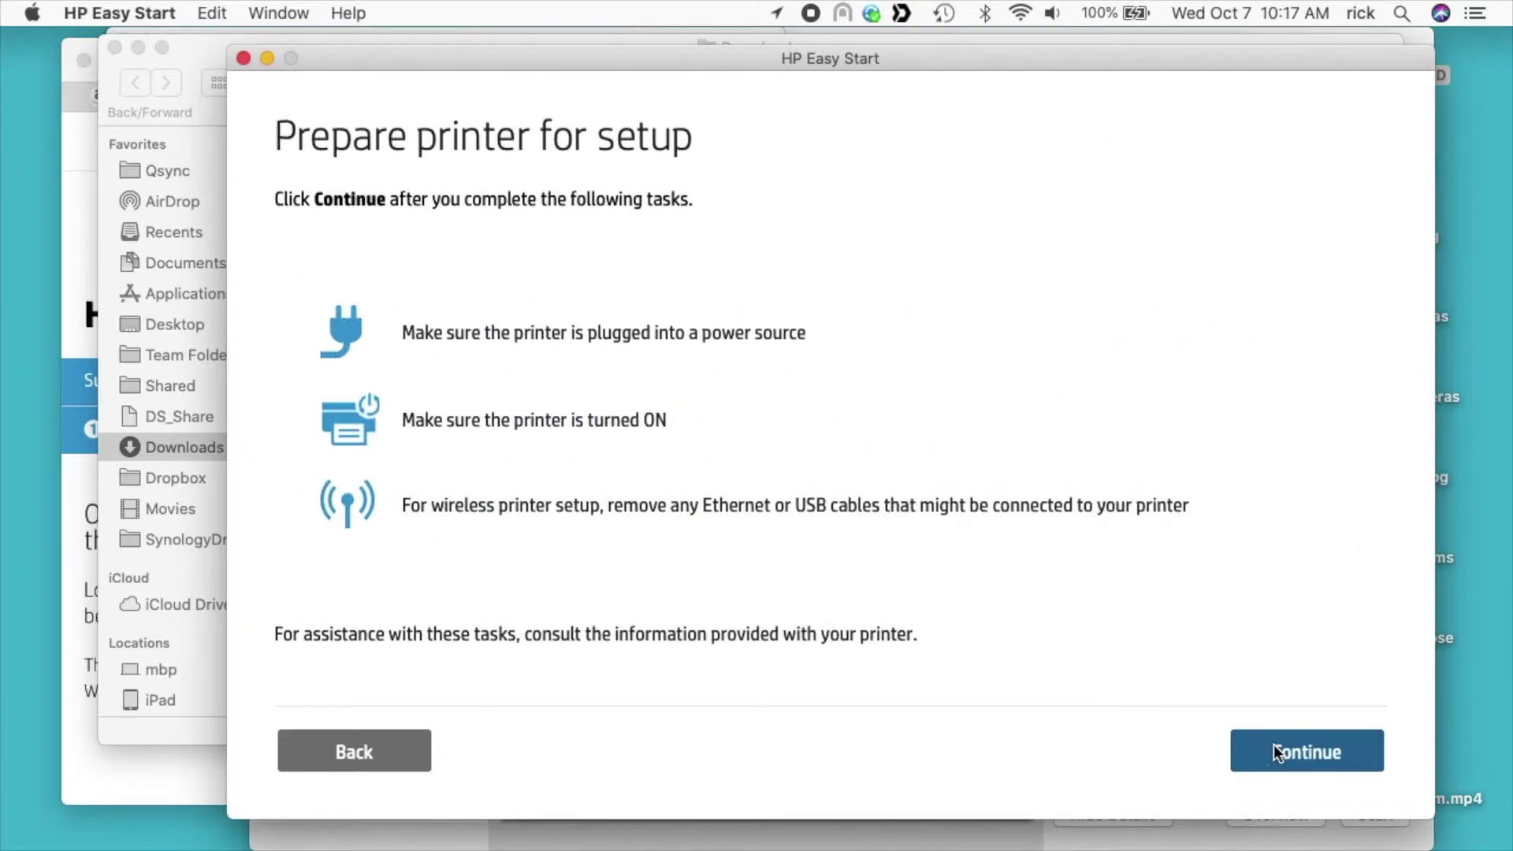
left_click(1273, 744)
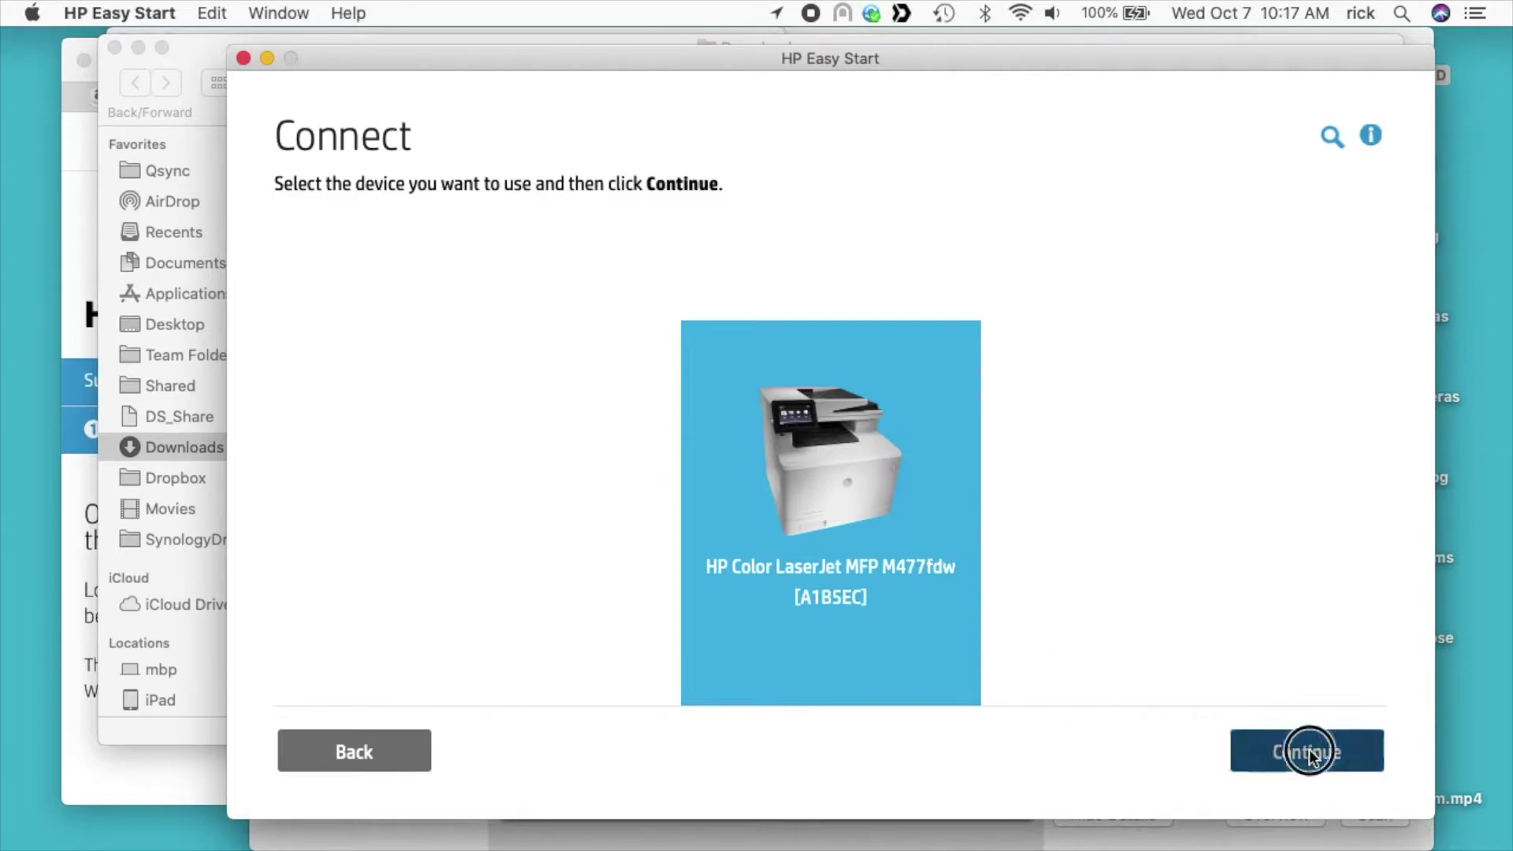
left_click(1309, 751)
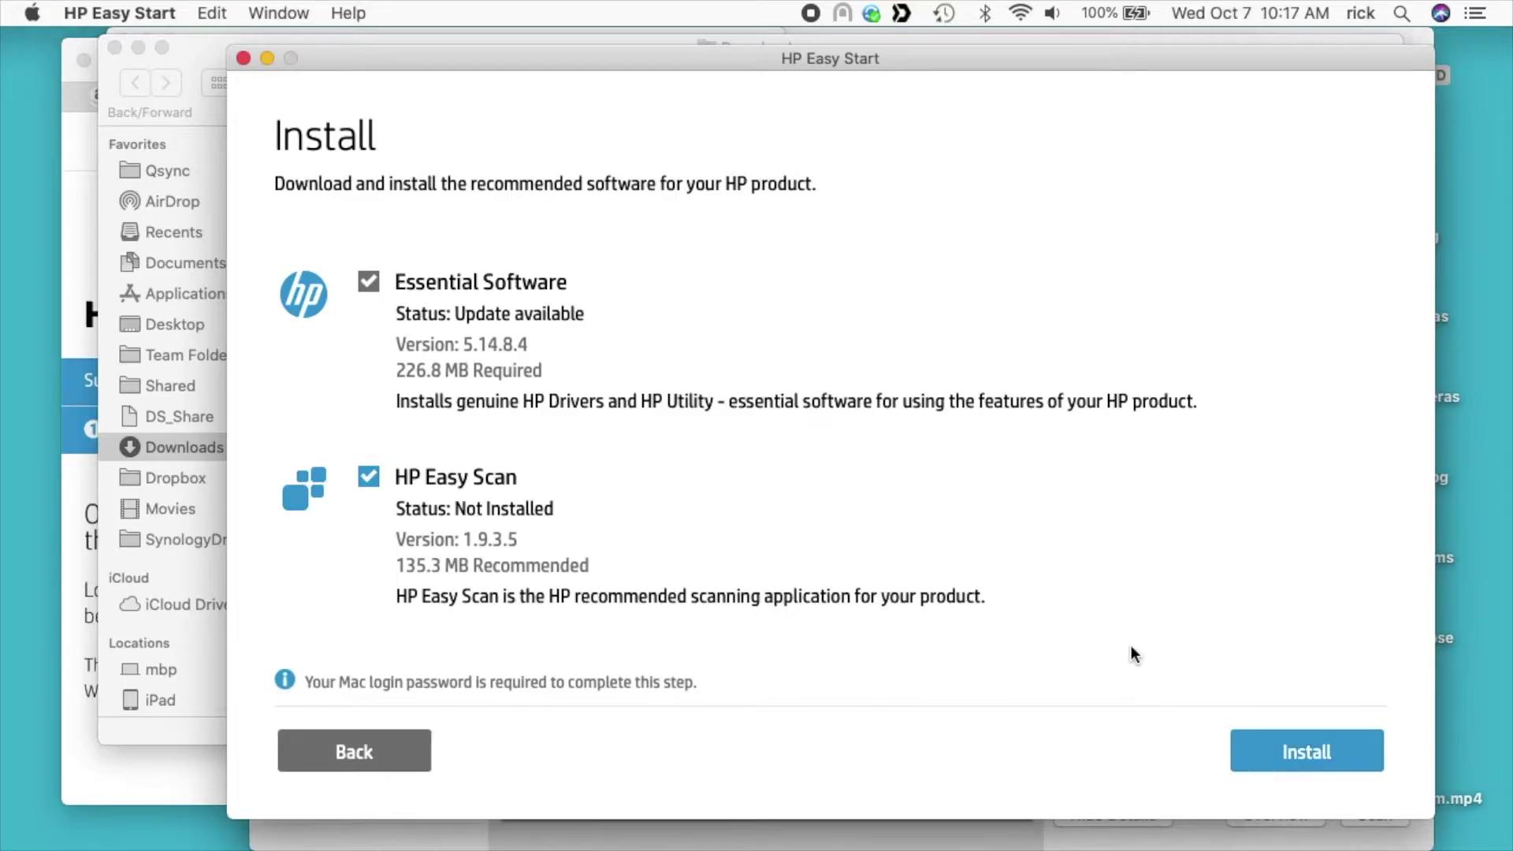
Install Essential Software and HP Easy Scan, authorising with the account password.
left_click(1314, 750)
left_click(1313, 750)
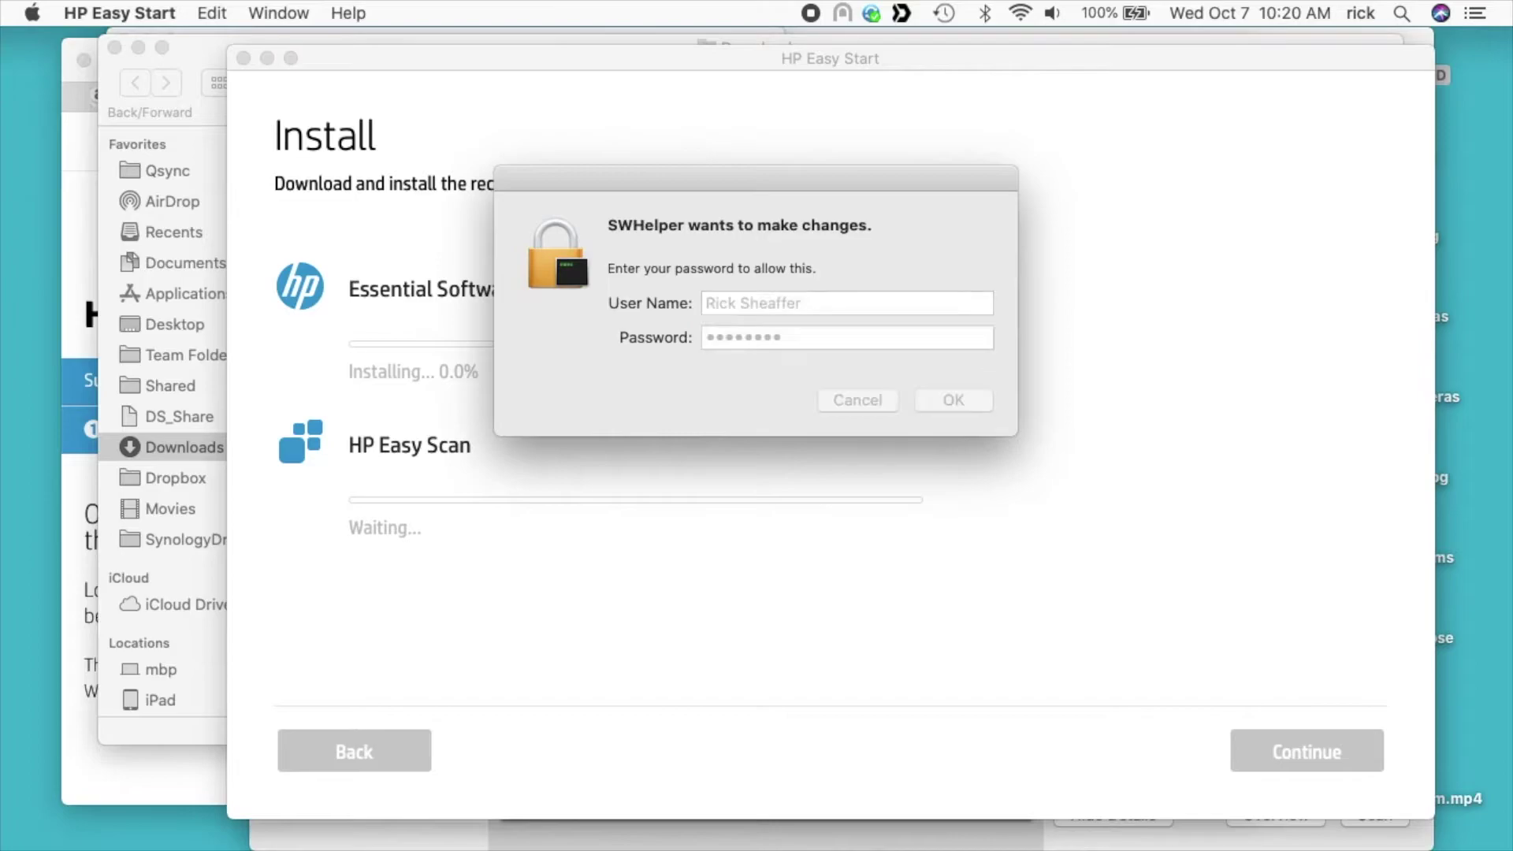
key("Return")
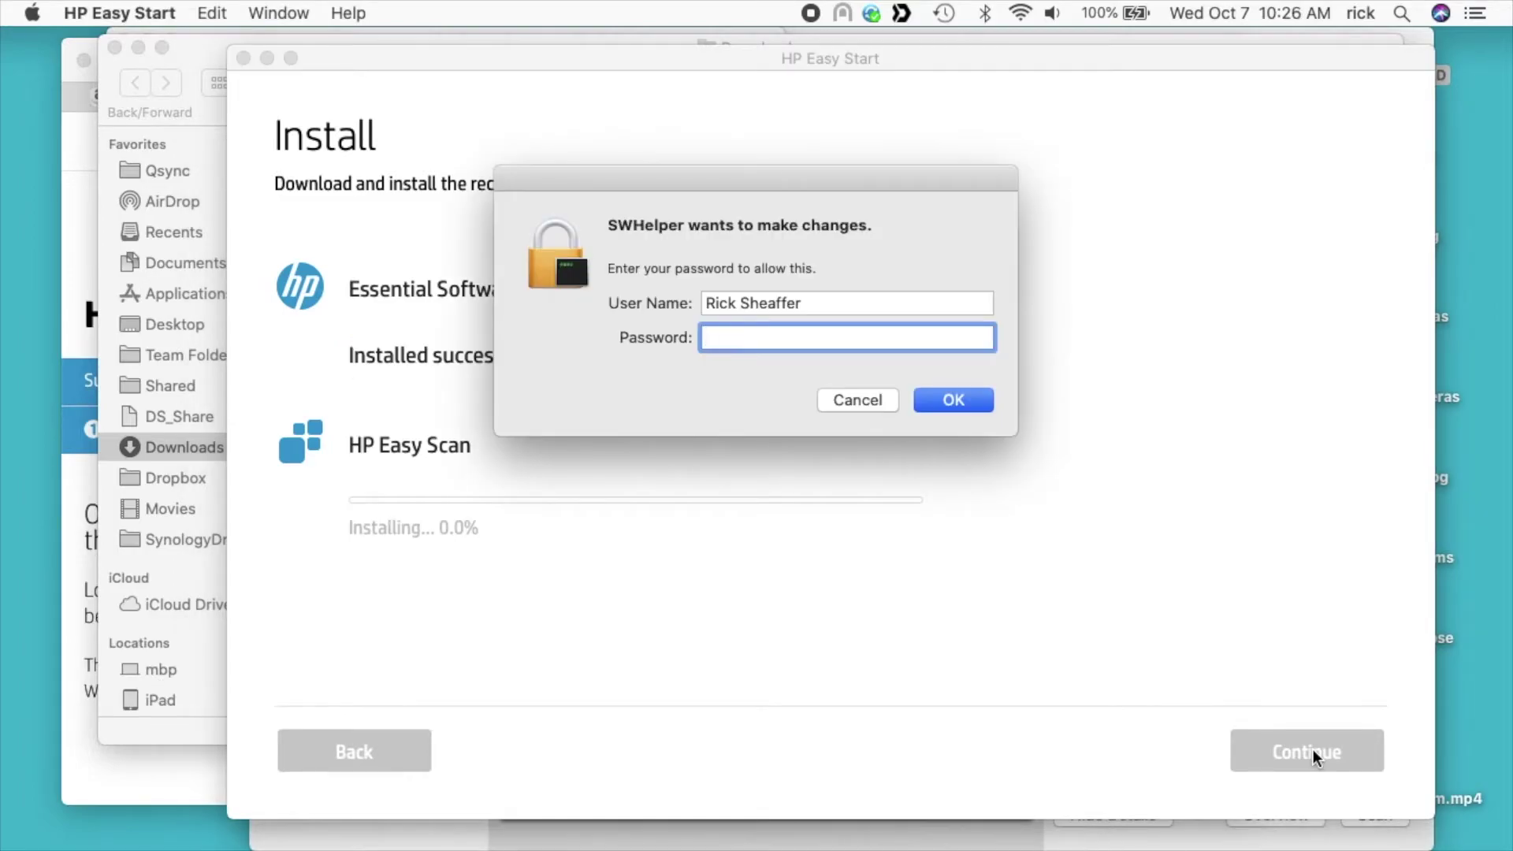
type("••••••••••")
key("Return")
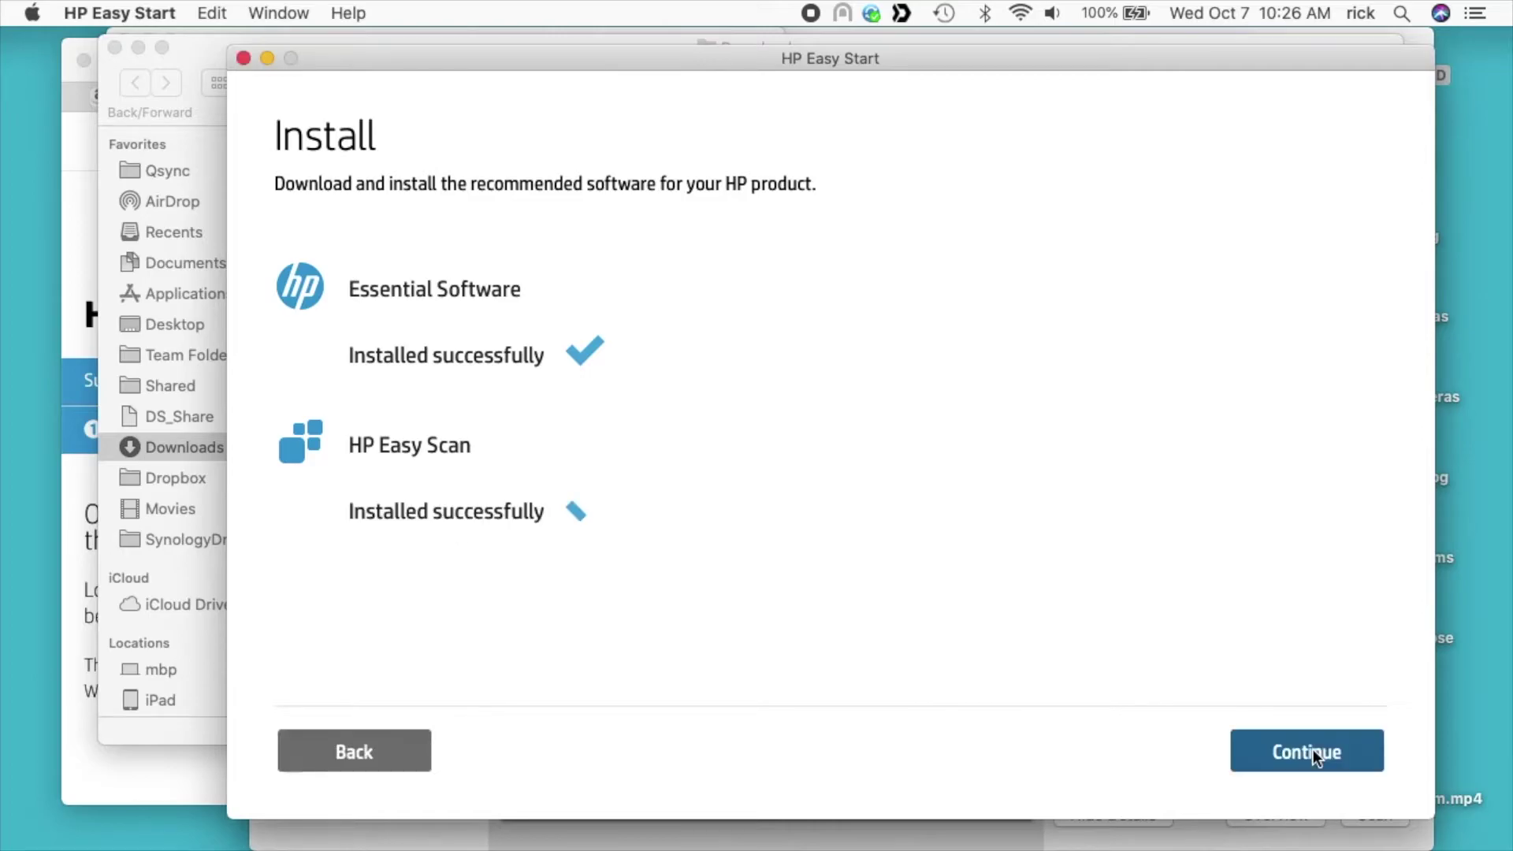
left_click(1313, 749)
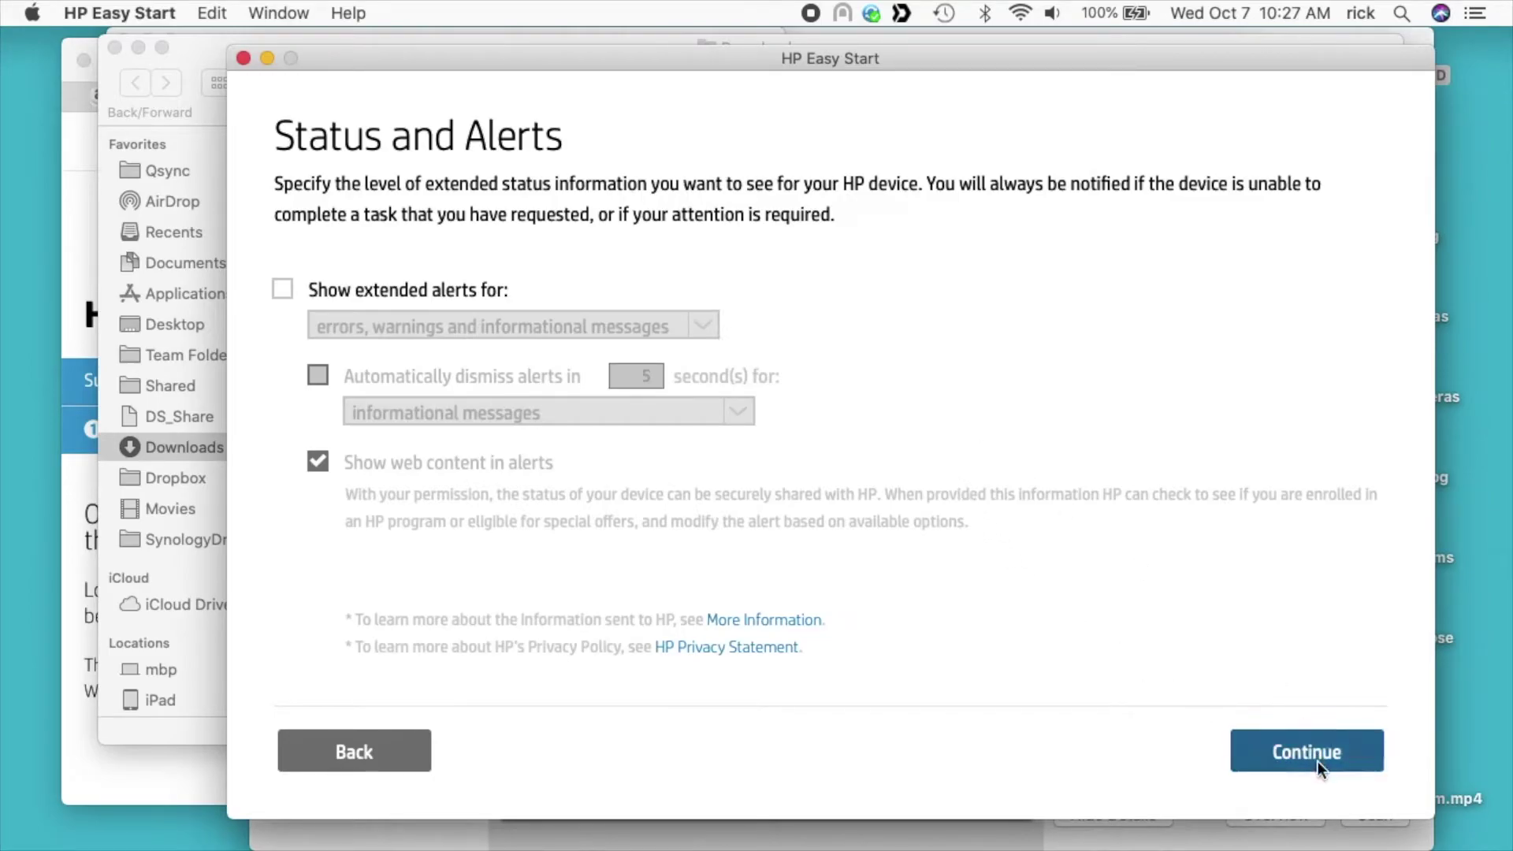
Continue past Status and Alerts, Add and Verify, and Remind Me, then Continue Online.
left_click(1318, 762)
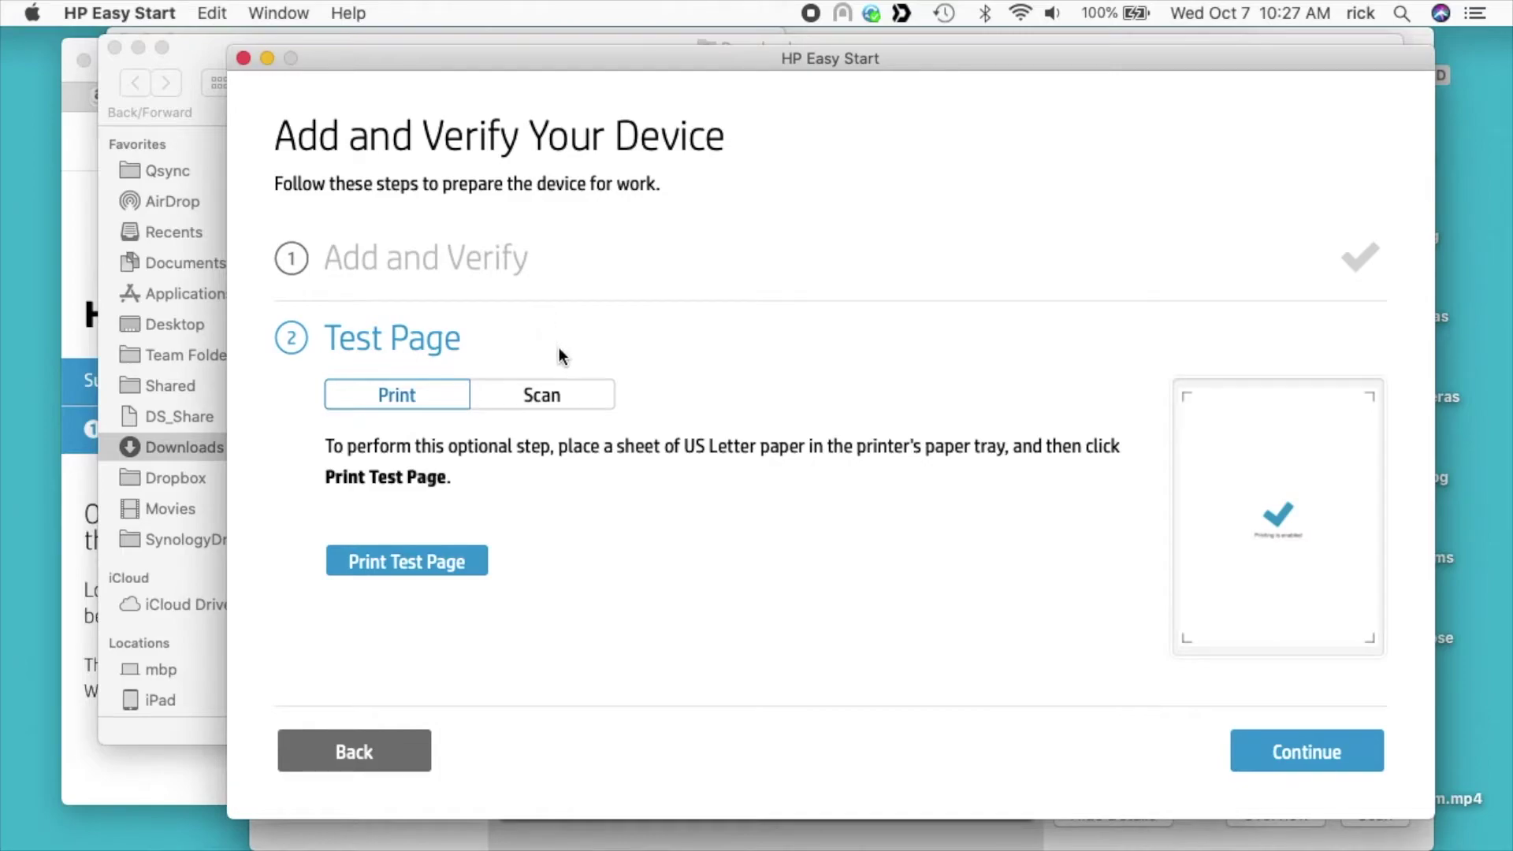
left_click(1286, 747)
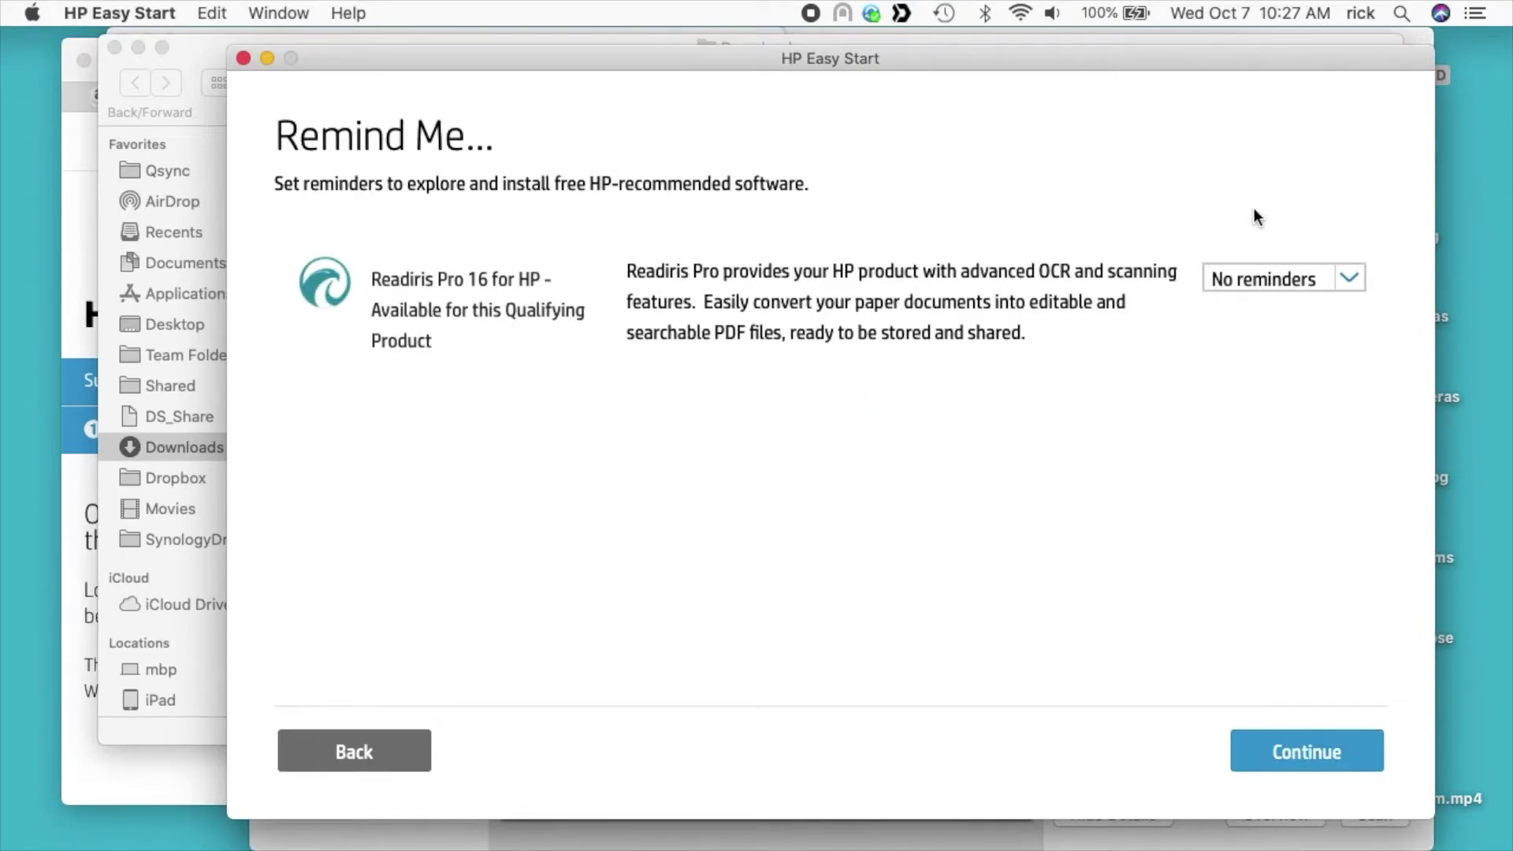
left_click(1321, 751)
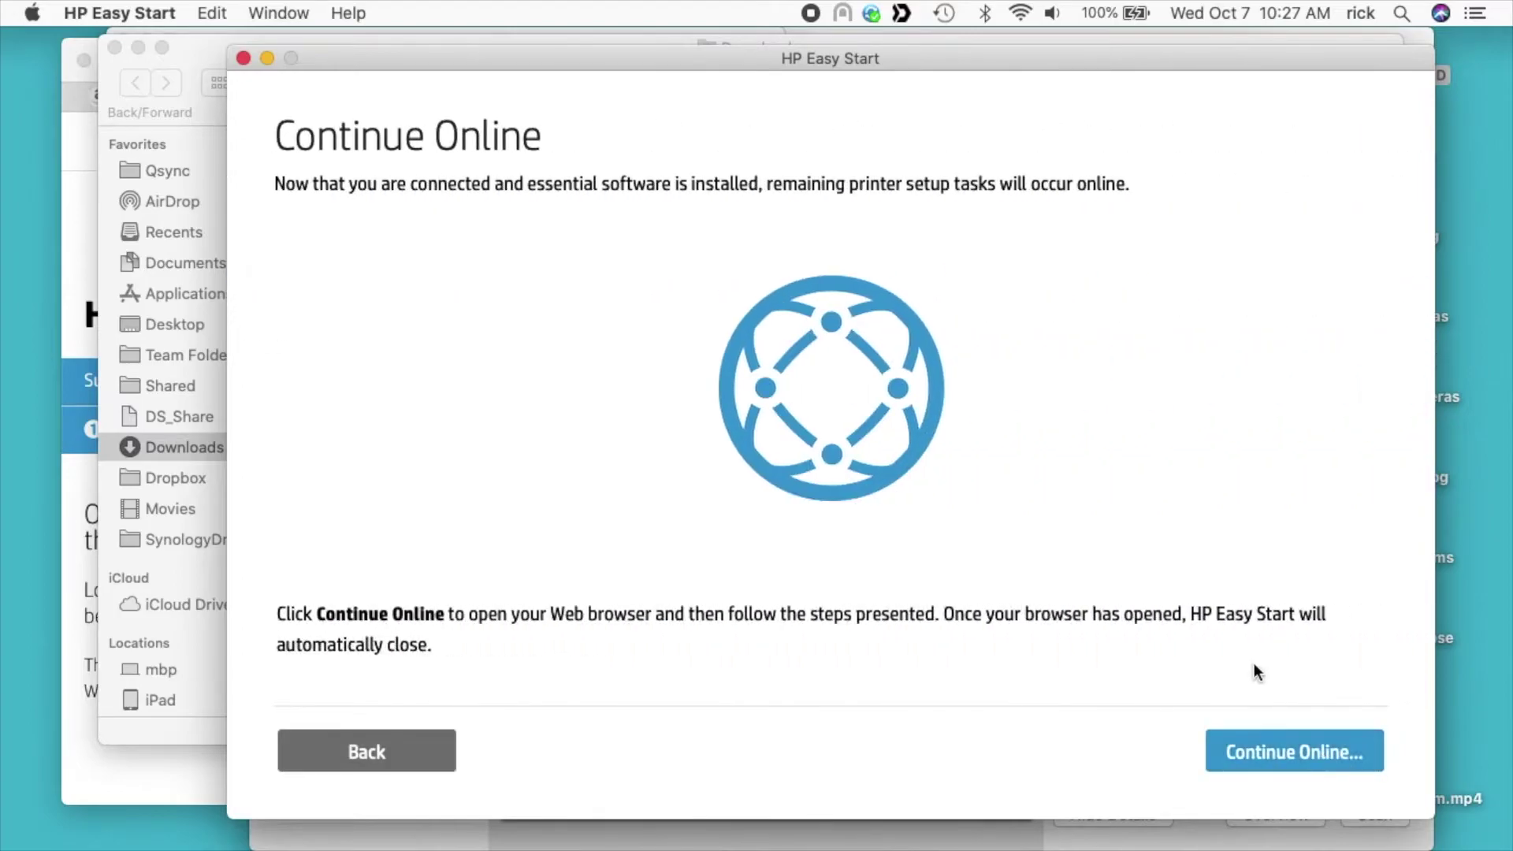
left_click(1290, 752)
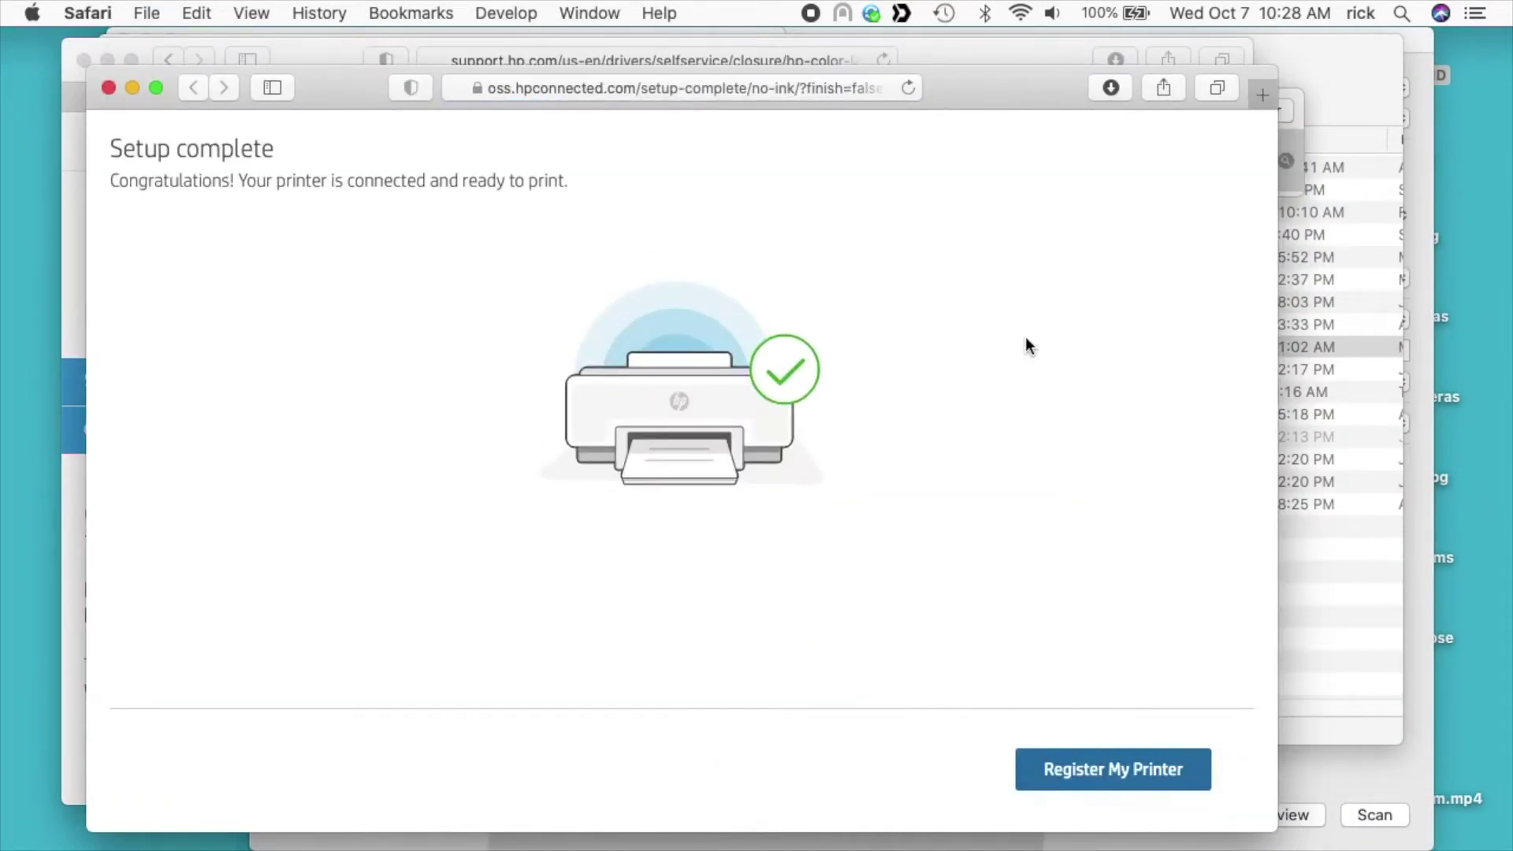
Close the Setup complete, HP support and Downloads windows, then quit Image Capture.
left_click(109, 88)
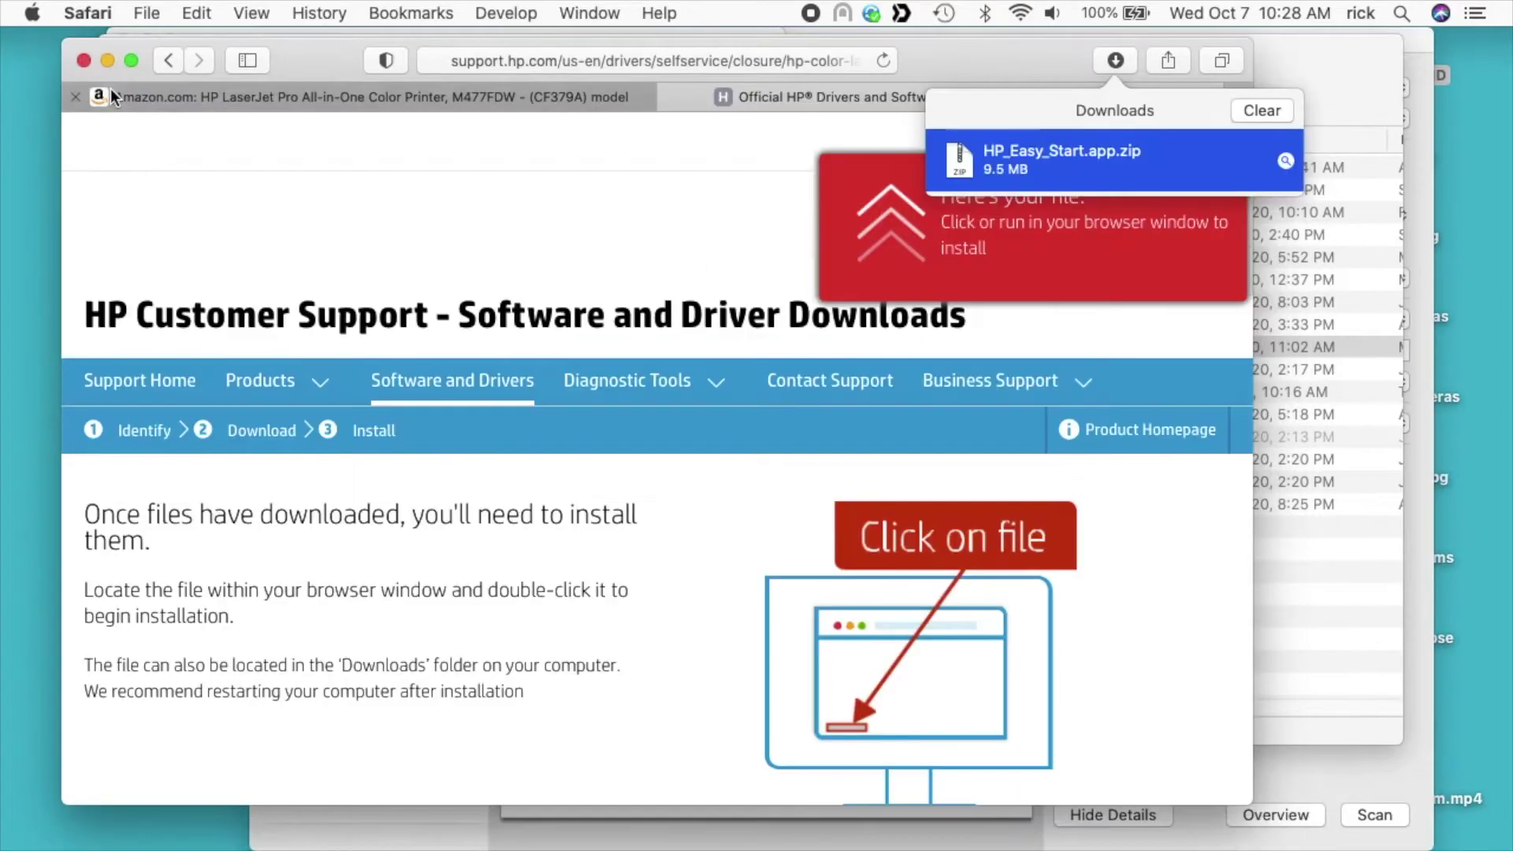
left_click(84, 62)
left_click(114, 48)
left_click(362, 412)
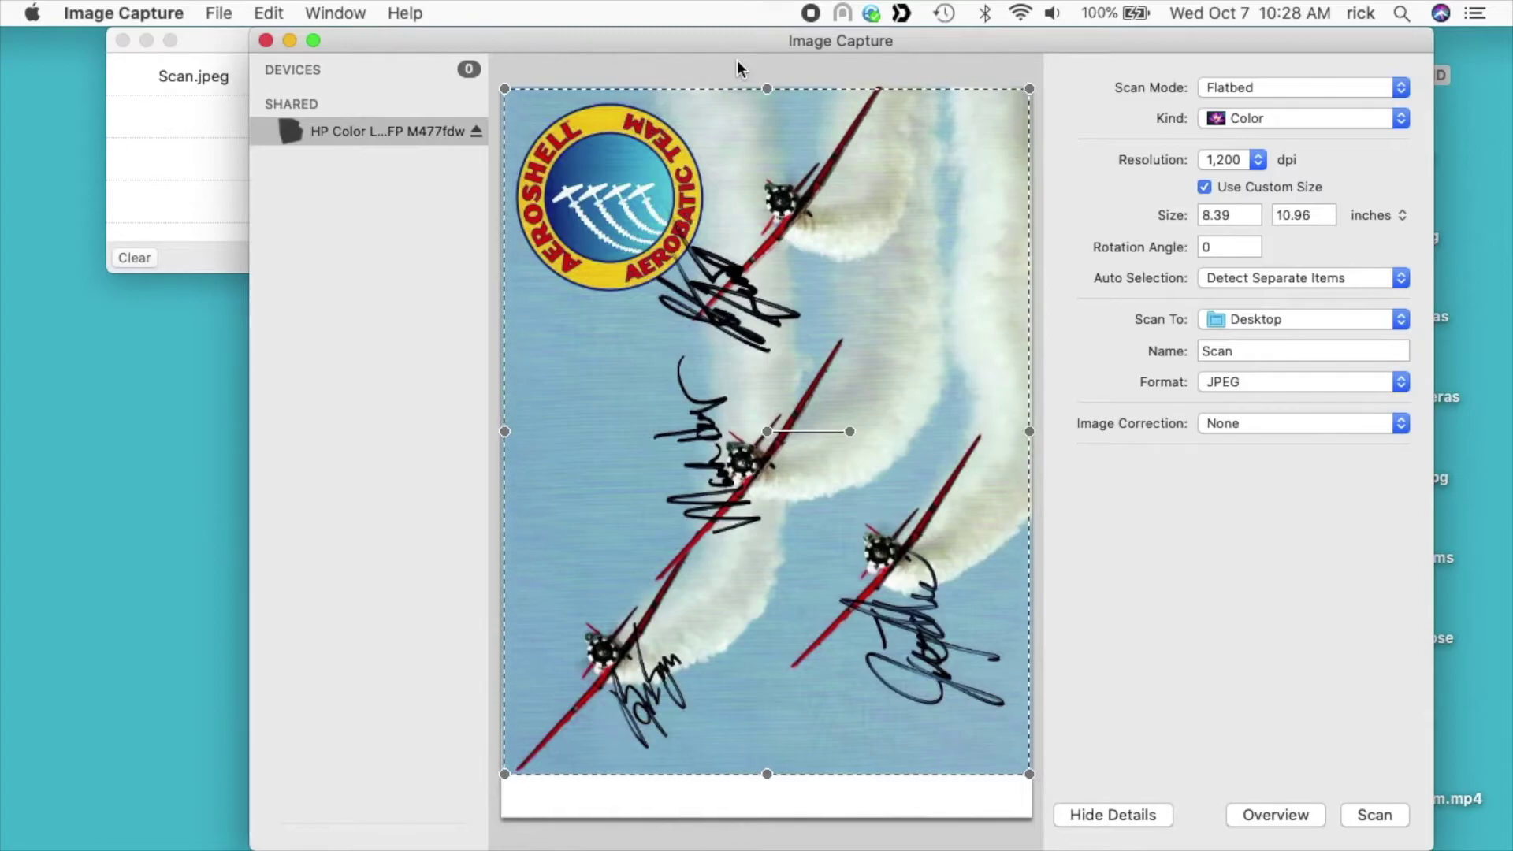
key("super+q")
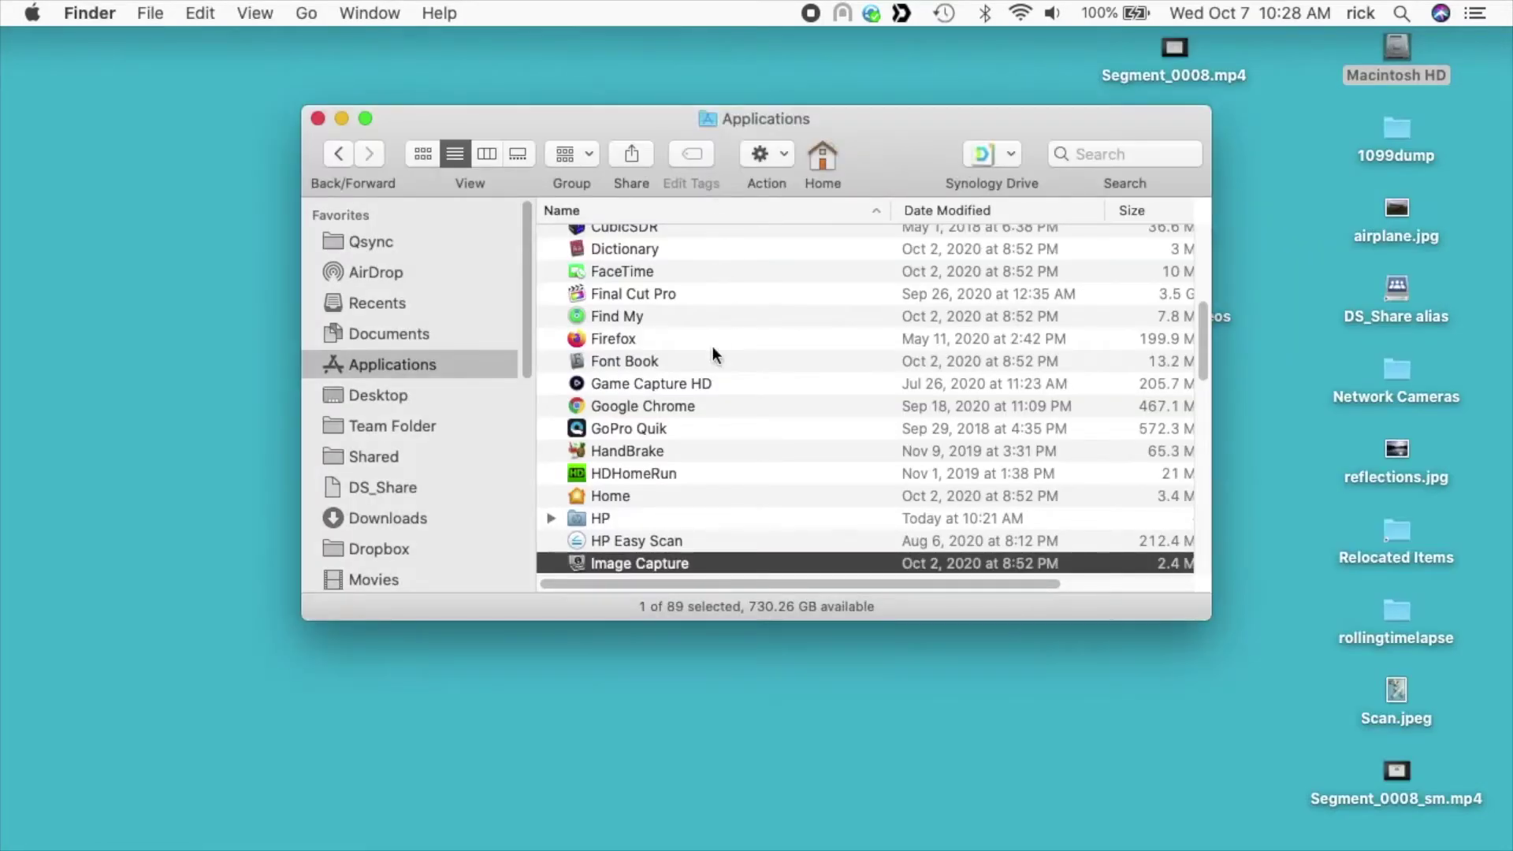
Launch HP Easy Scan on the M477fdw scanner and open the General Purpose preset's Edit Settings.
double_click(642, 540)
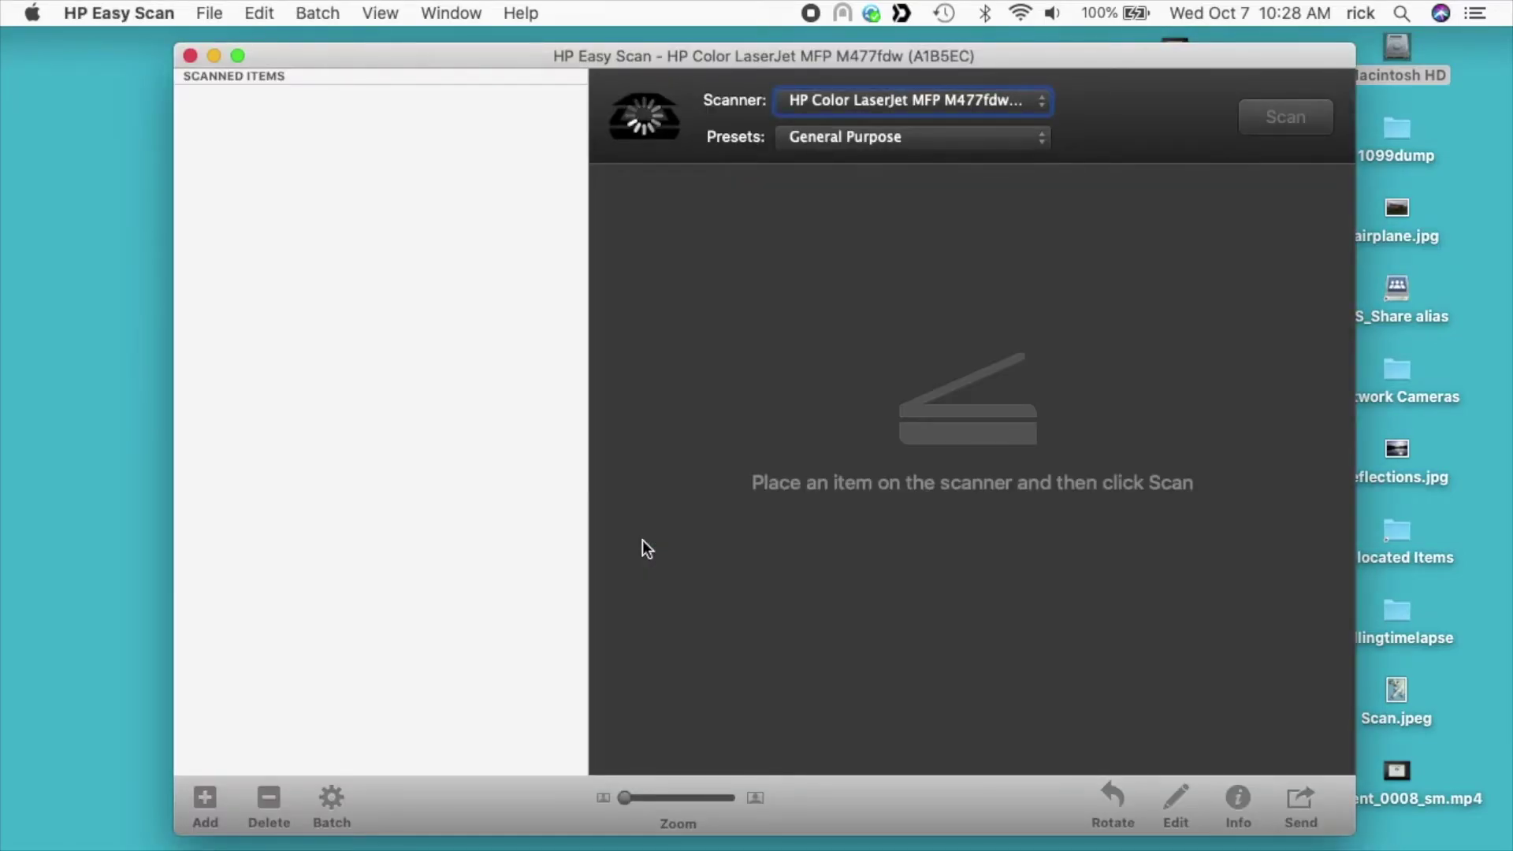
left_click(920, 106)
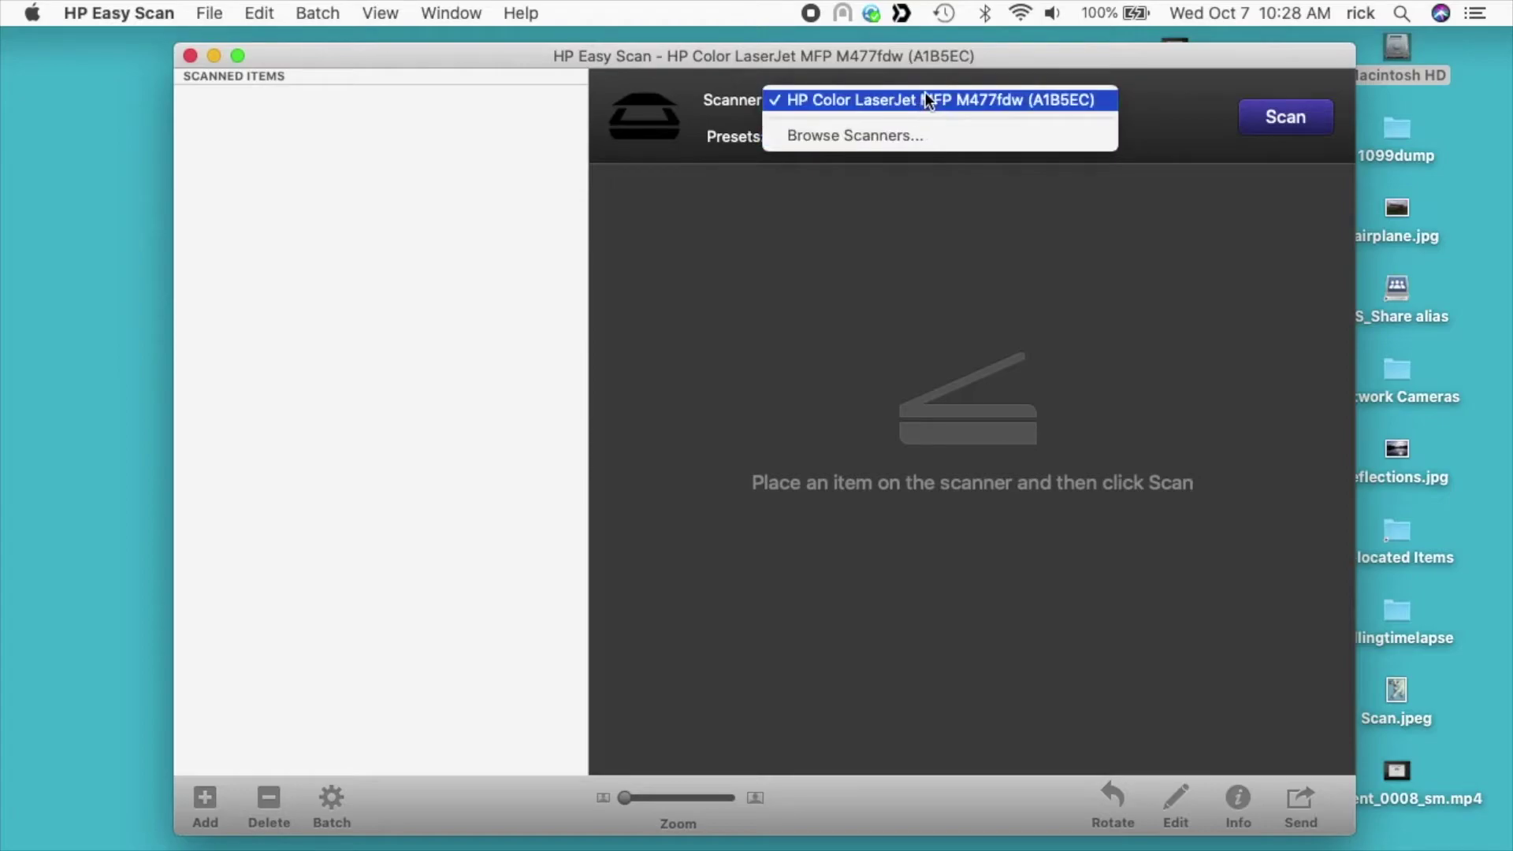
left_click(927, 99)
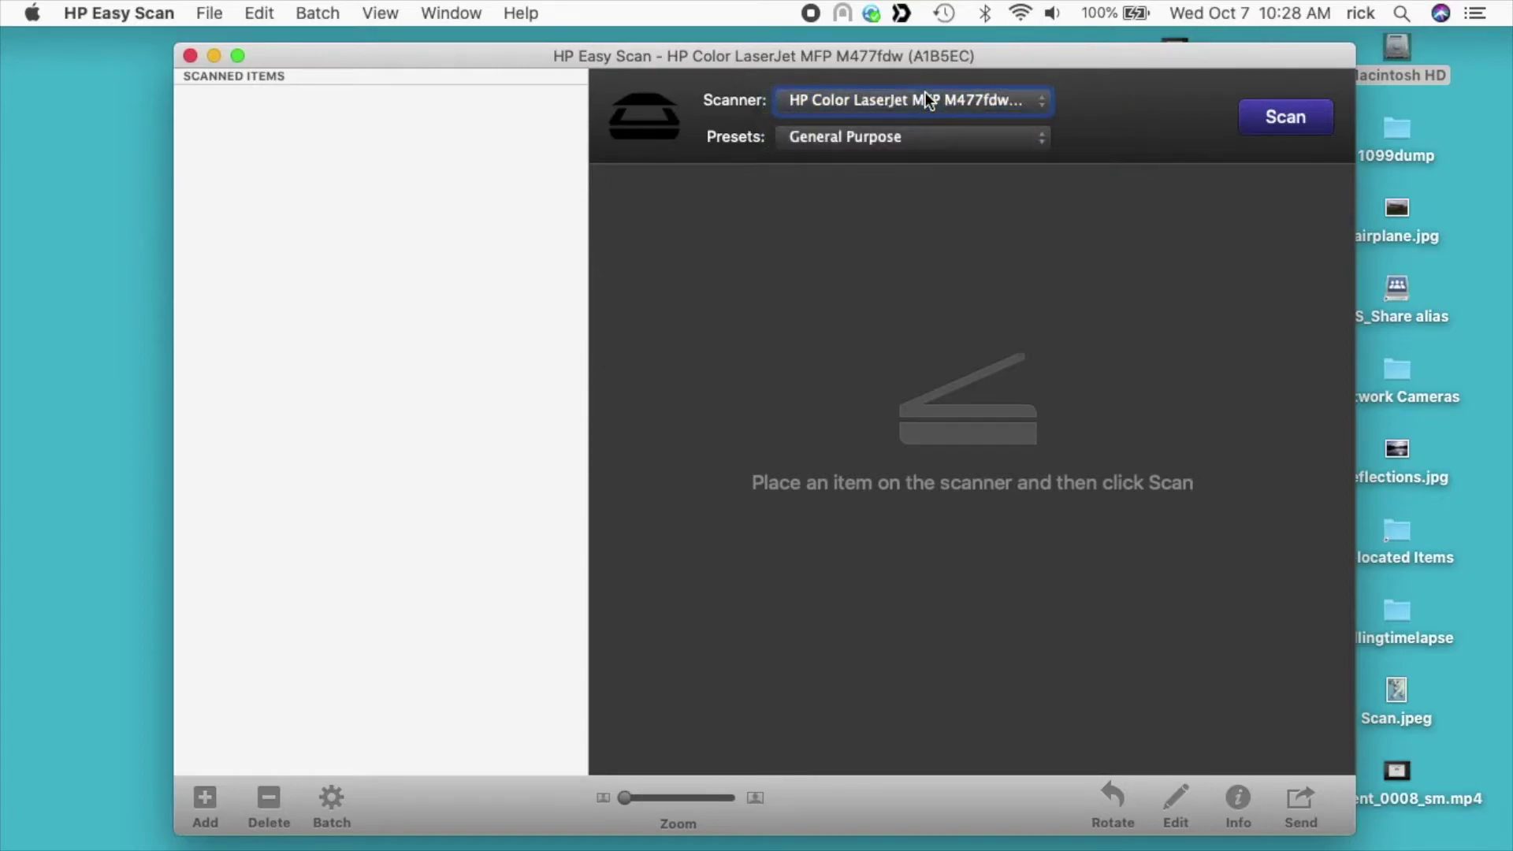
left_click(930, 144)
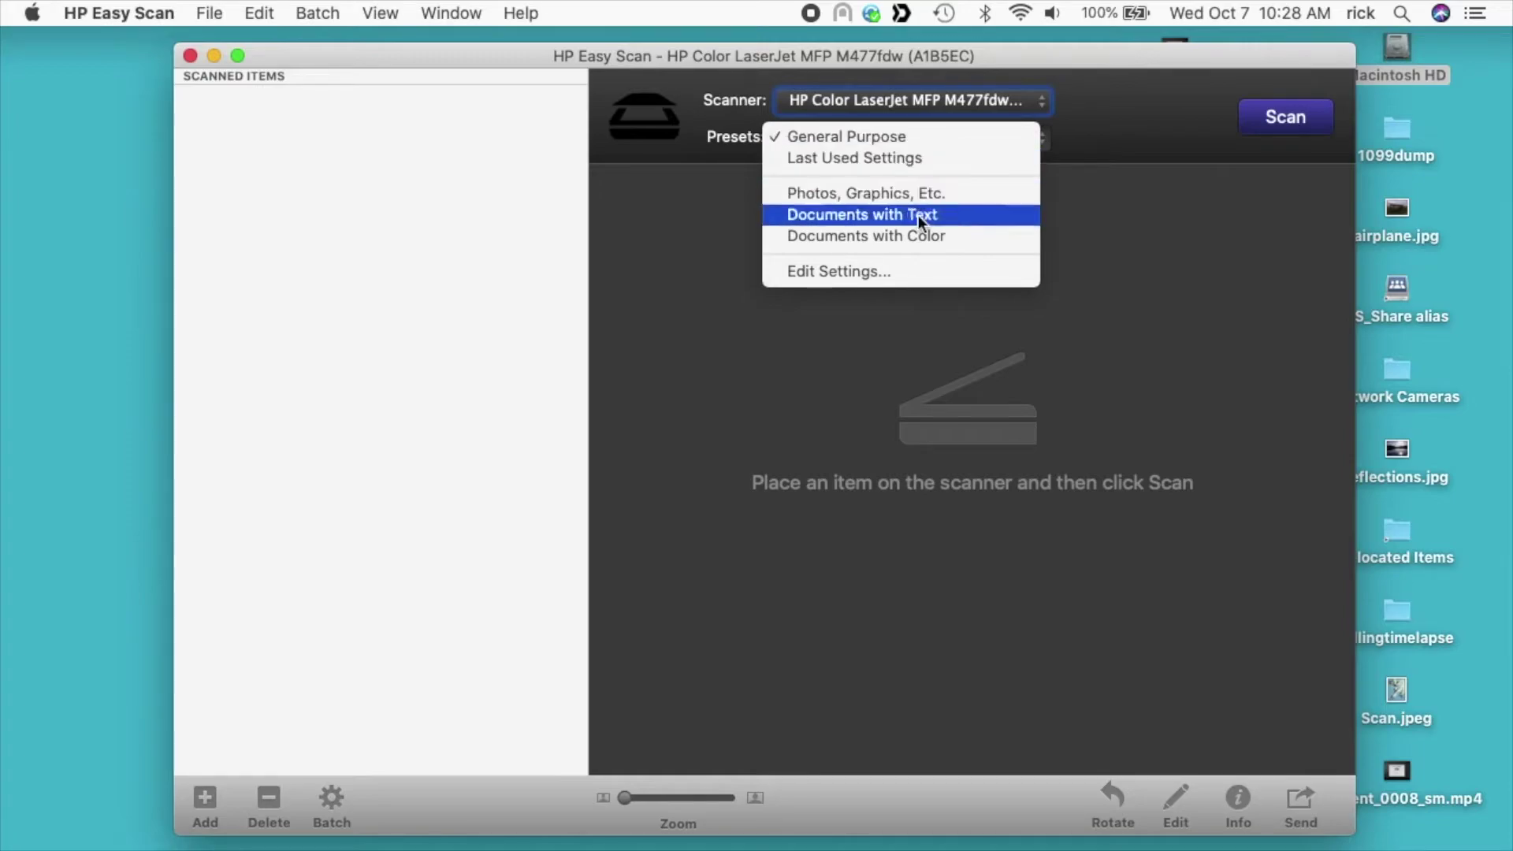
left_click(896, 272)
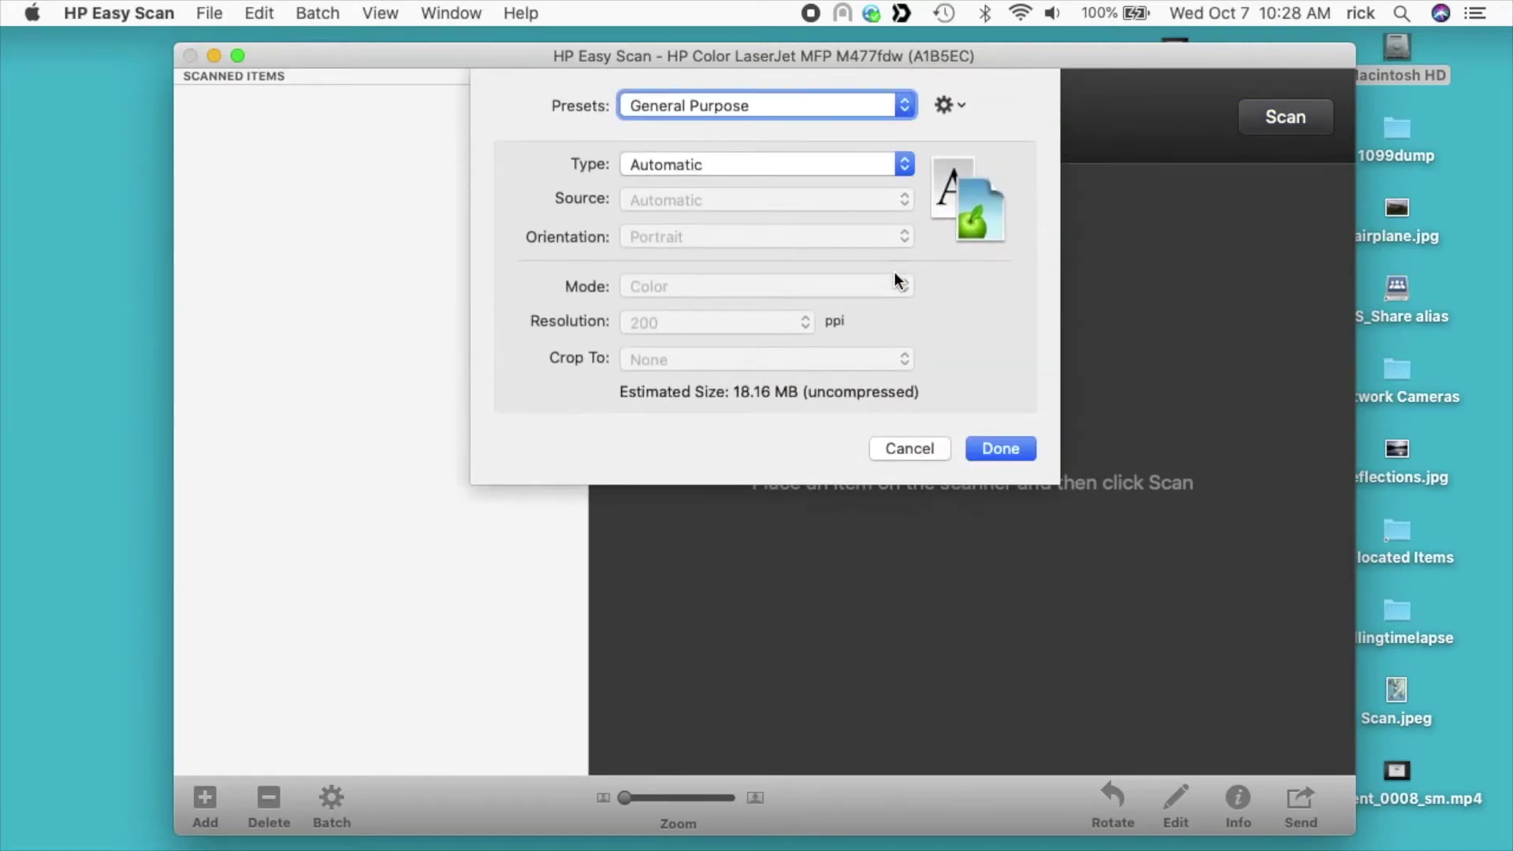
Apply the Photos, Graphics, Etc. preset as a Picture scan at 1200 ppi, optimised for image quality.
left_click(702, 101)
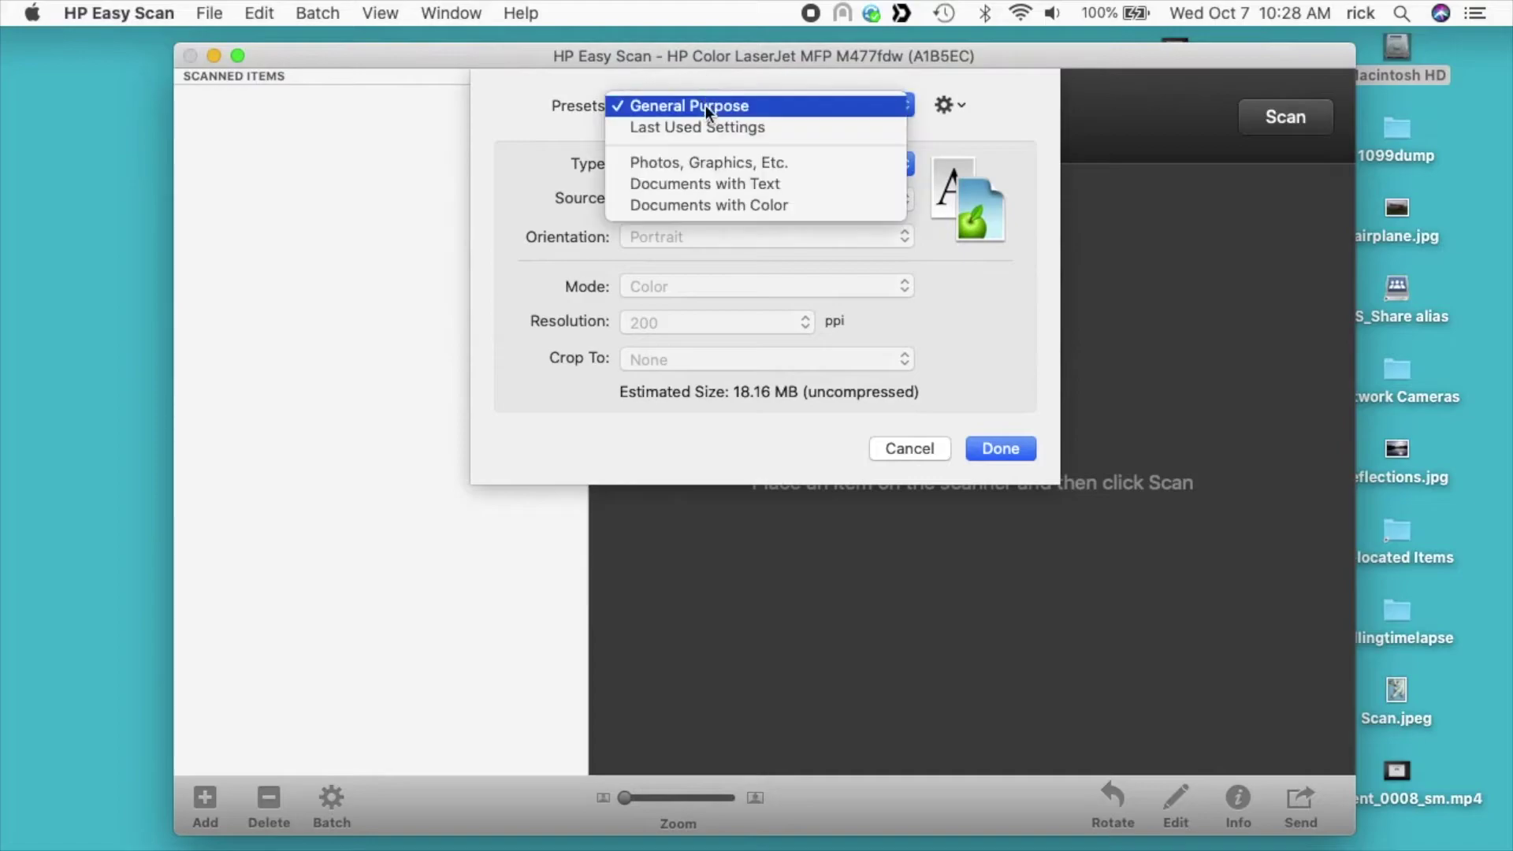
left_click(701, 162)
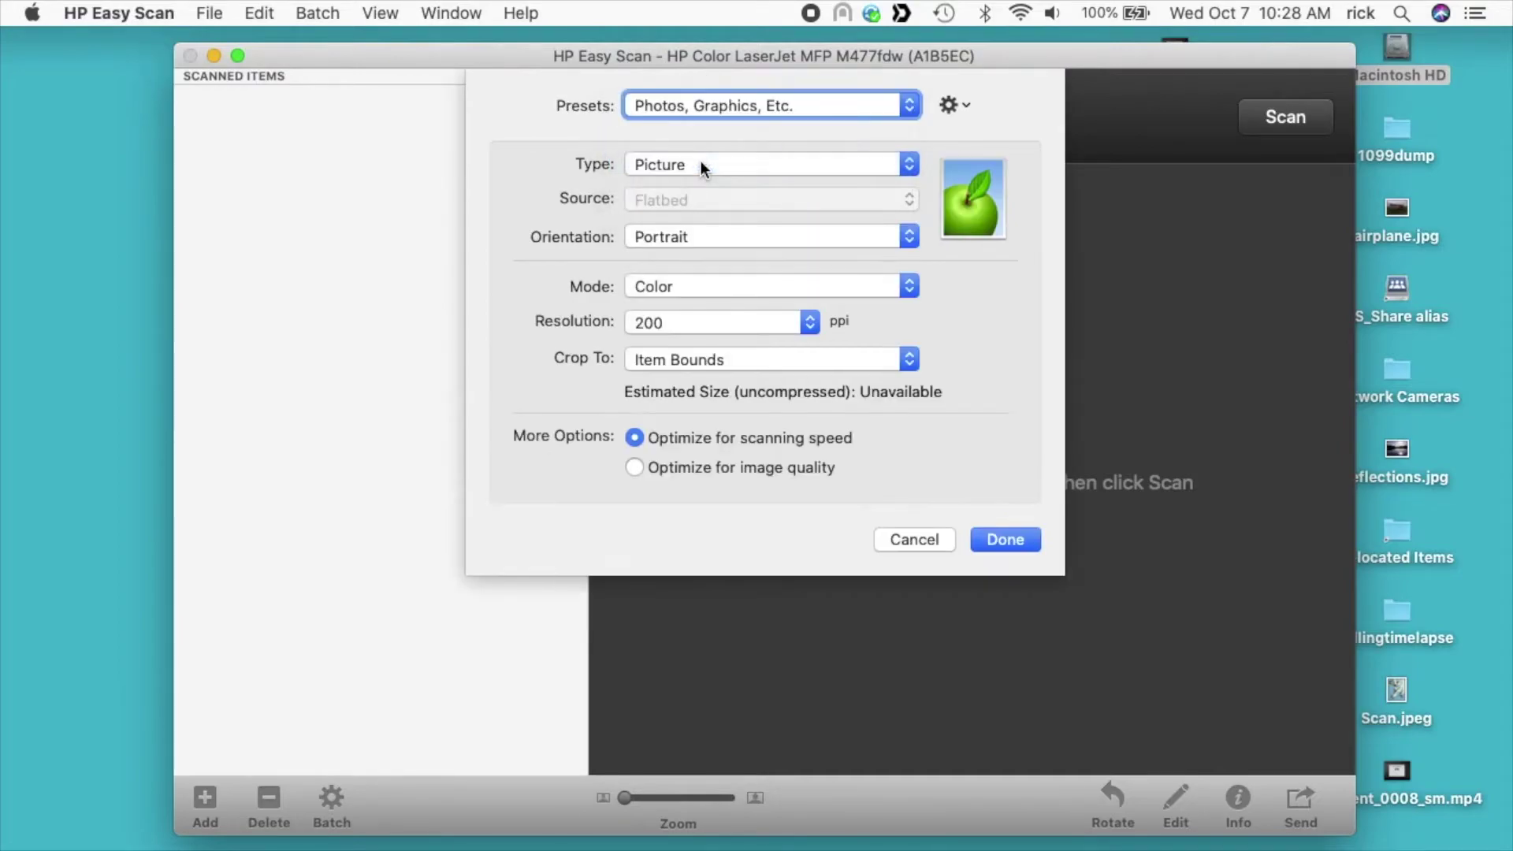
left_click(633, 166)
left_click(630, 166)
left_click(674, 325)
left_click(682, 385)
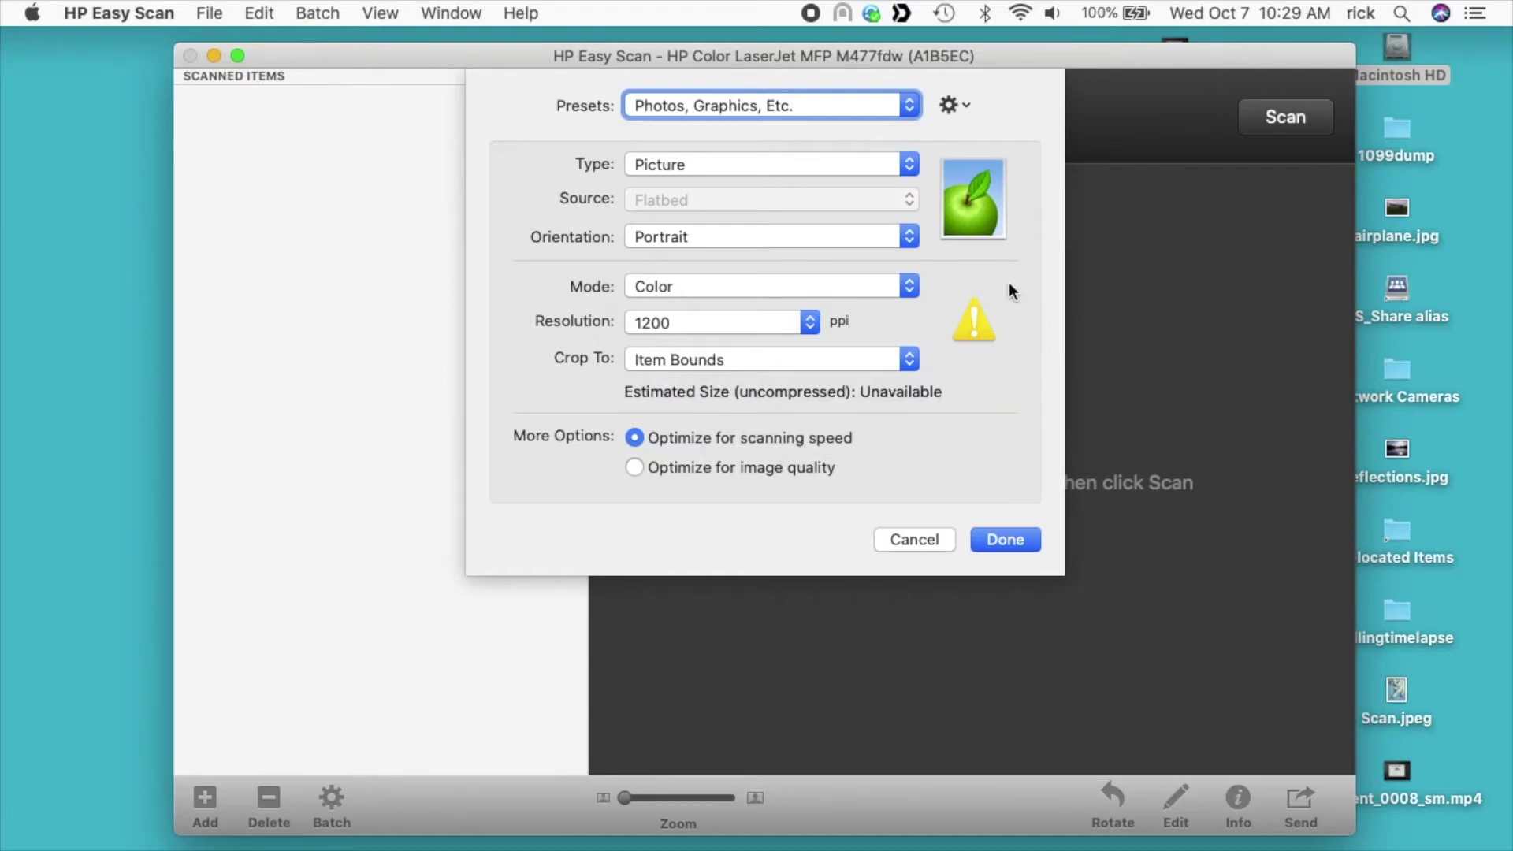
mouse_move(974, 326)
mouse_move(927, 430)
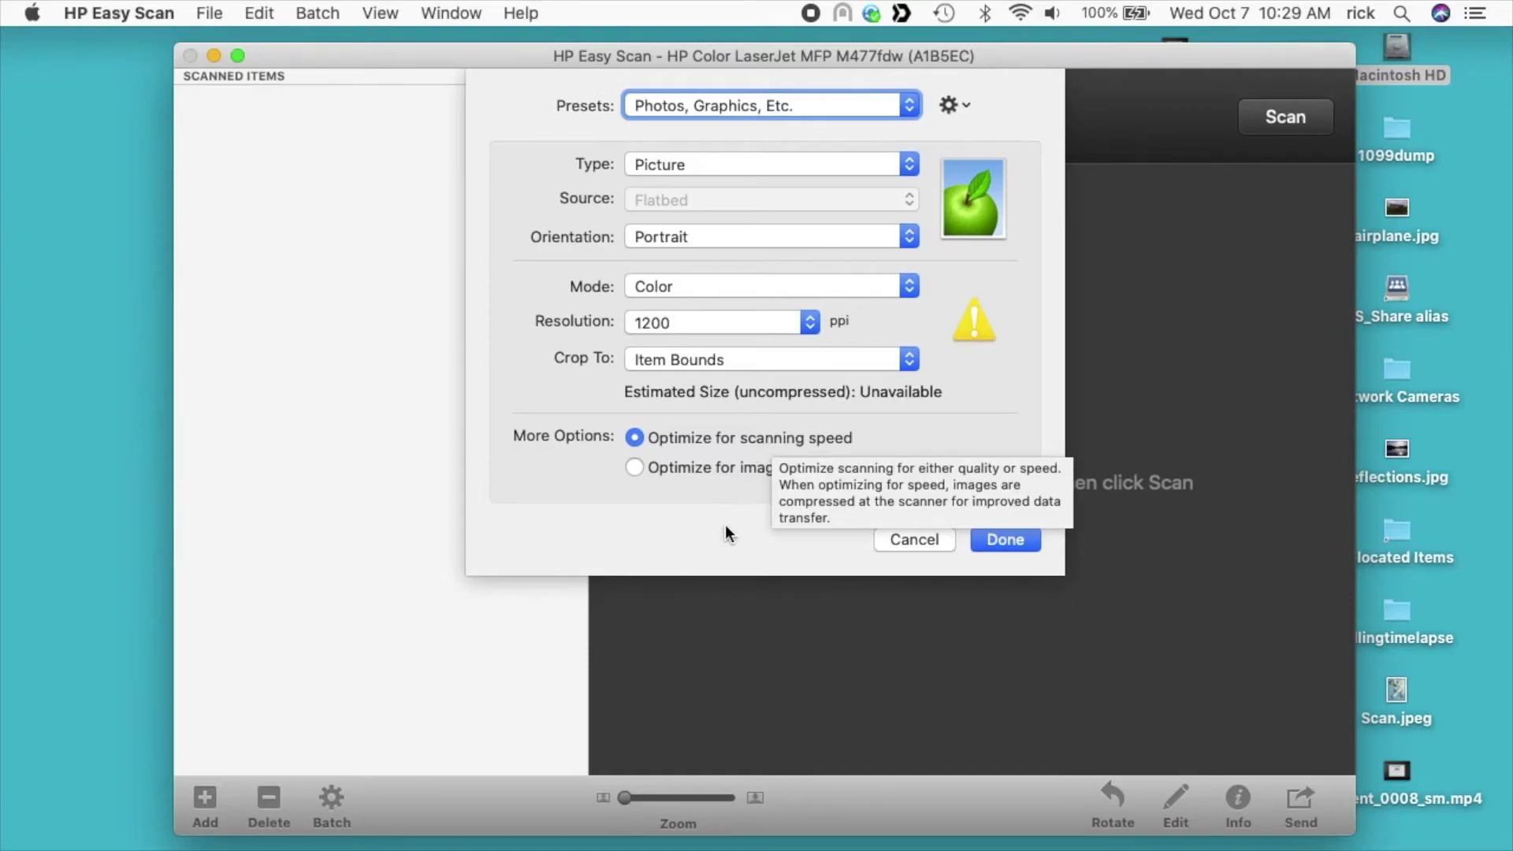
left_click(717, 466)
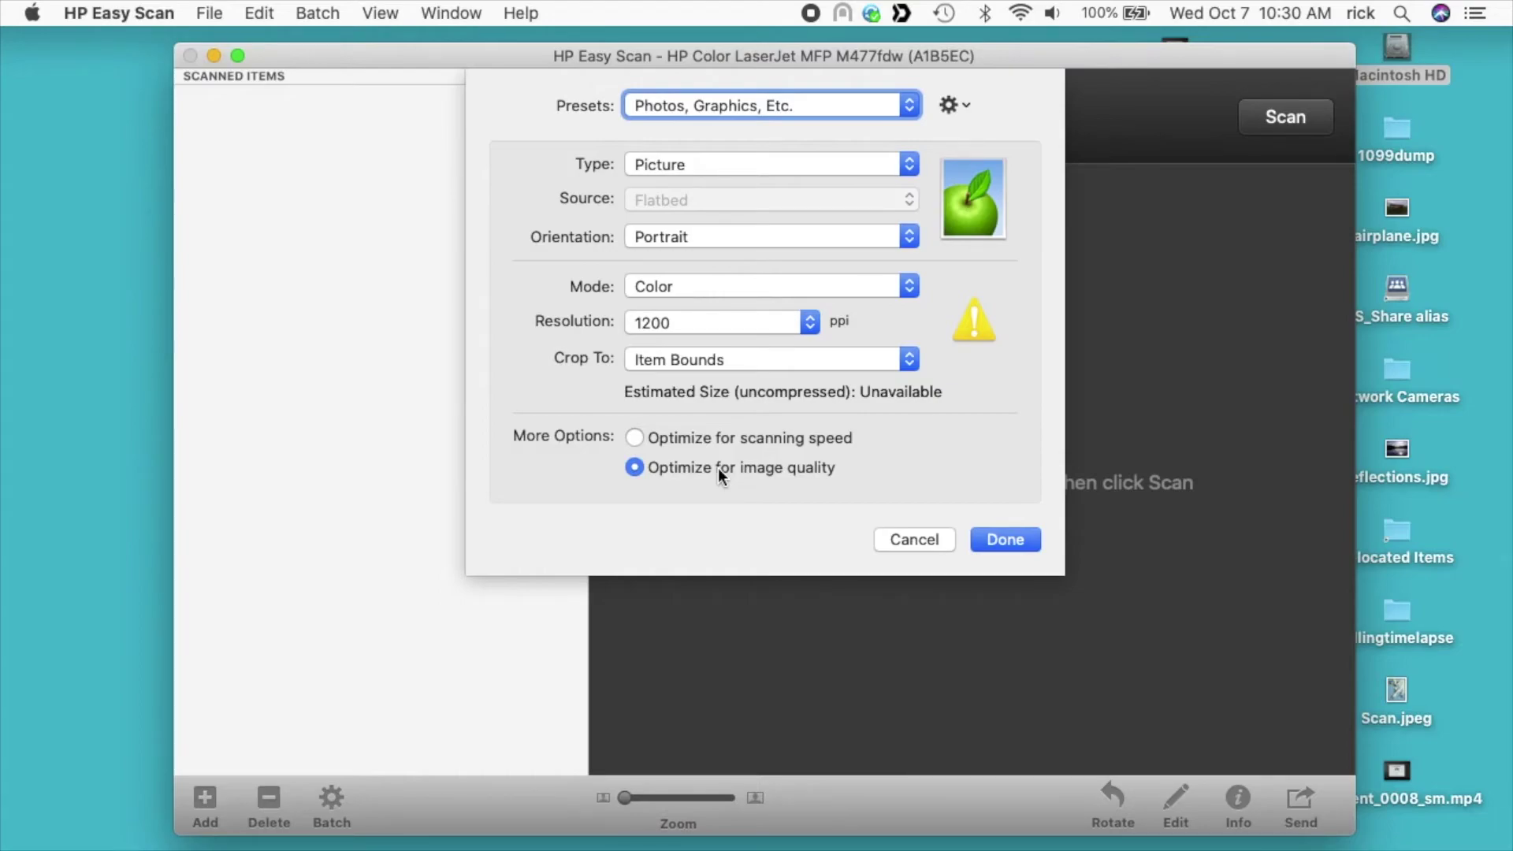
left_click(999, 538)
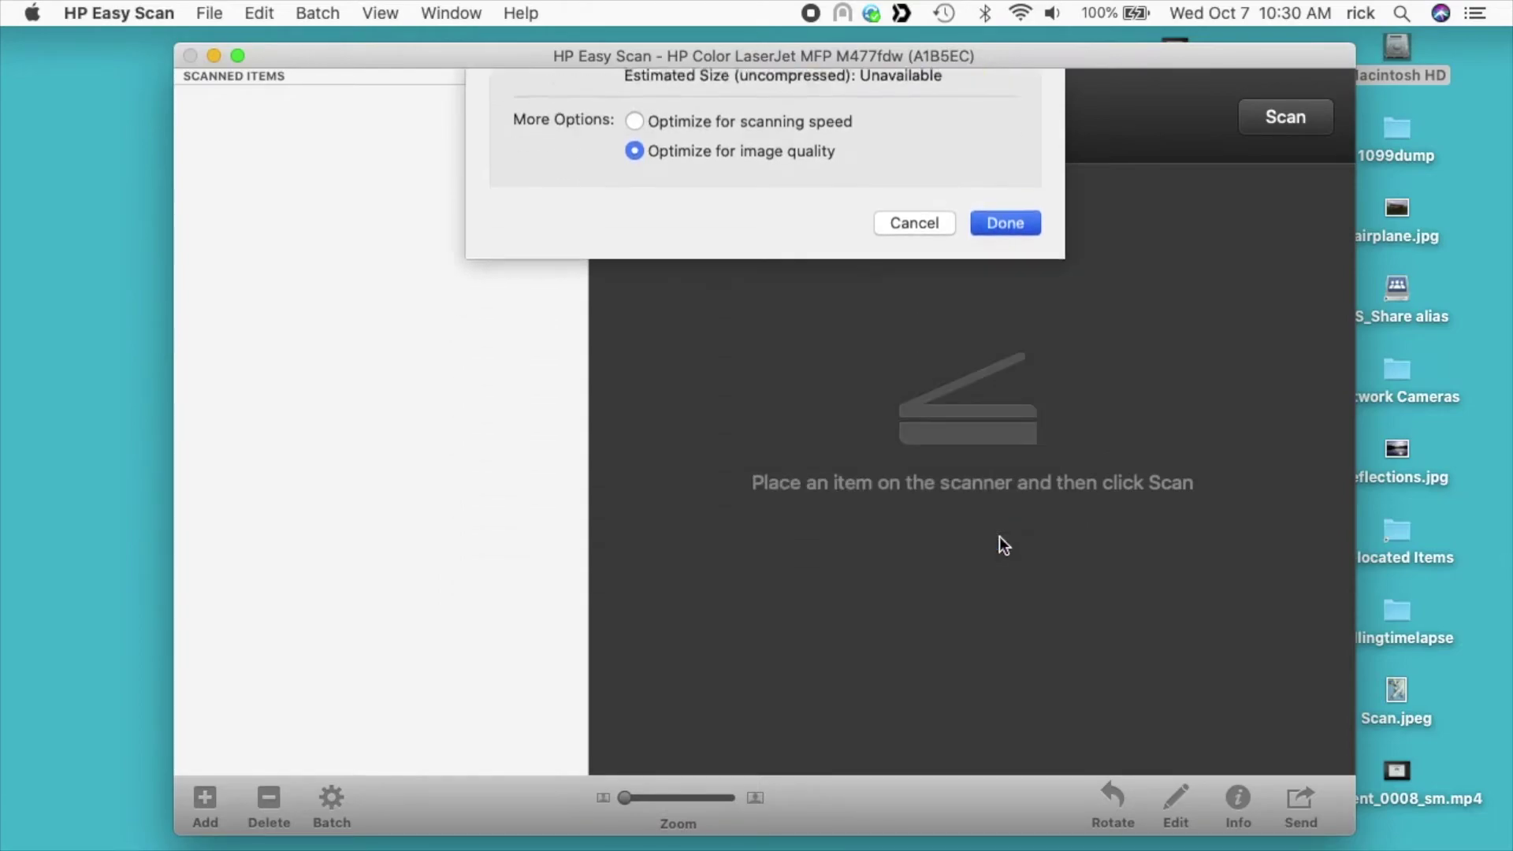
Scan the aircraft photo and save it to the Desktop as Scanned Image.tif in TIFF format.
left_click(1284, 122)
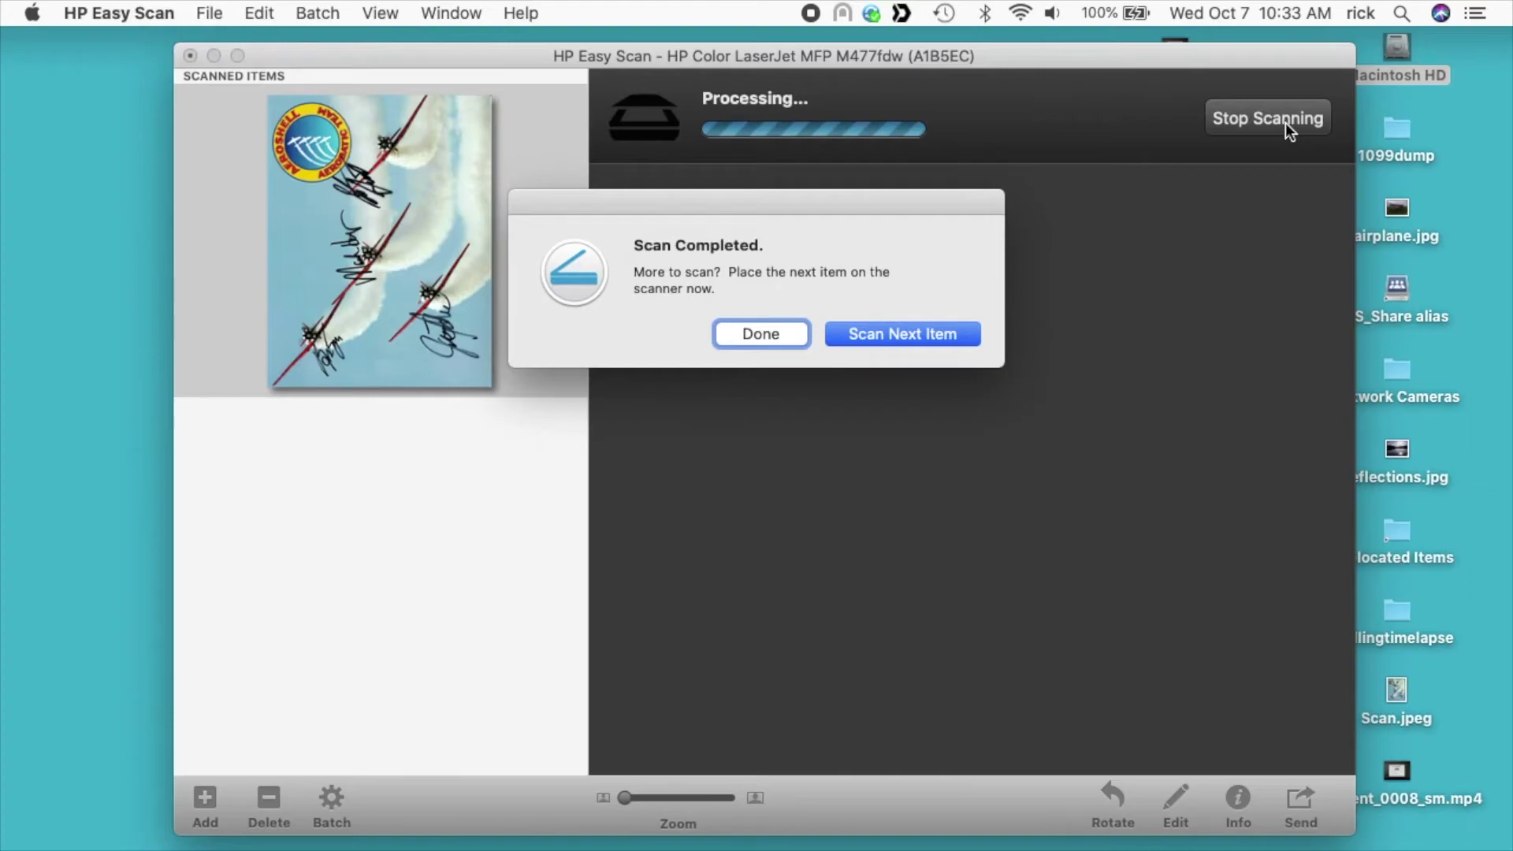
left_click(781, 335)
left_click(210, 13)
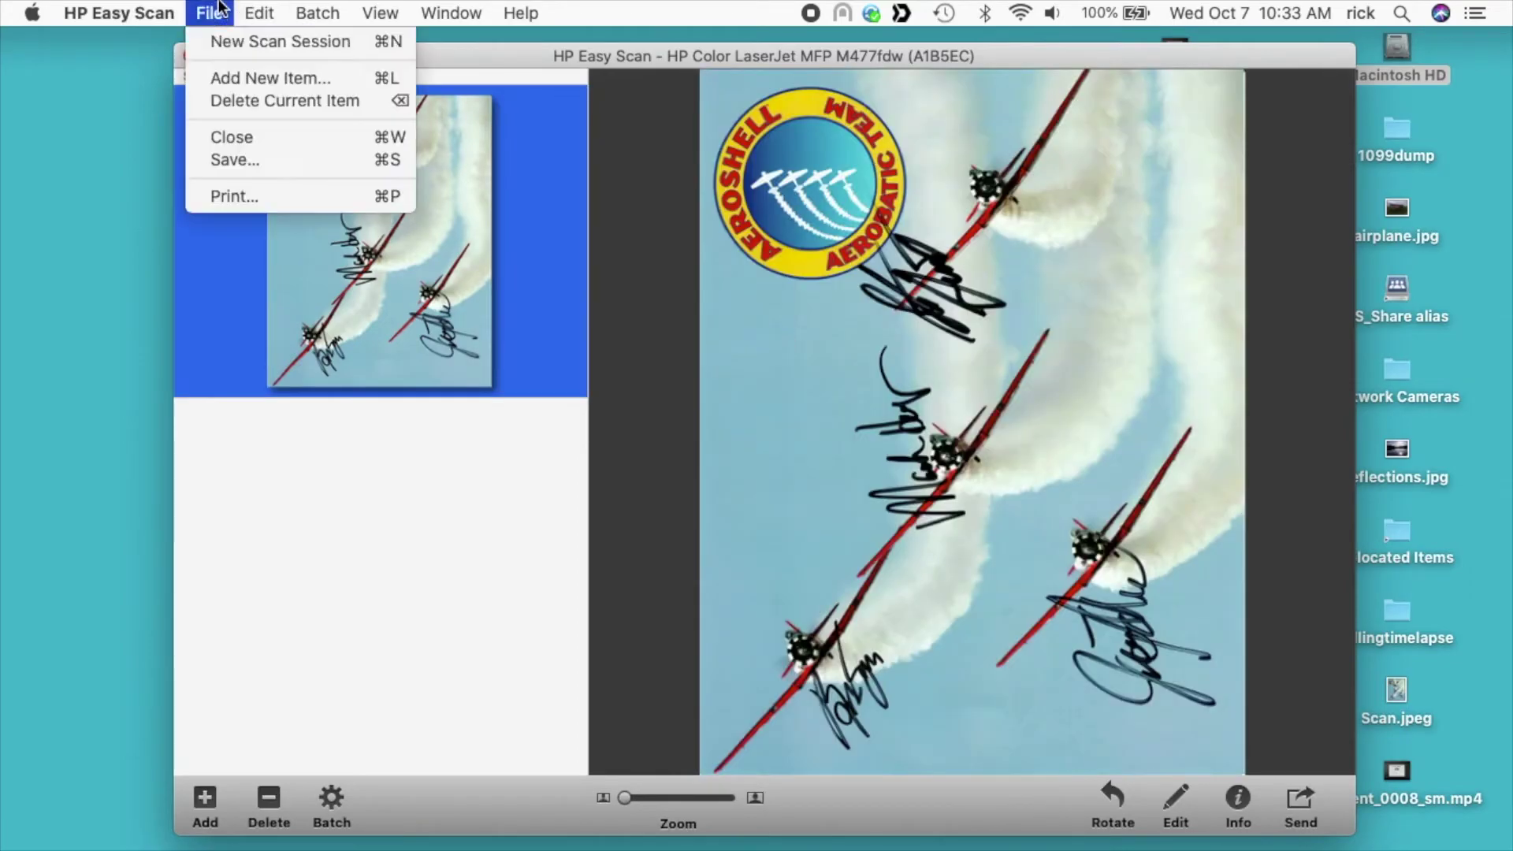
left_click(235, 160)
left_click(699, 145)
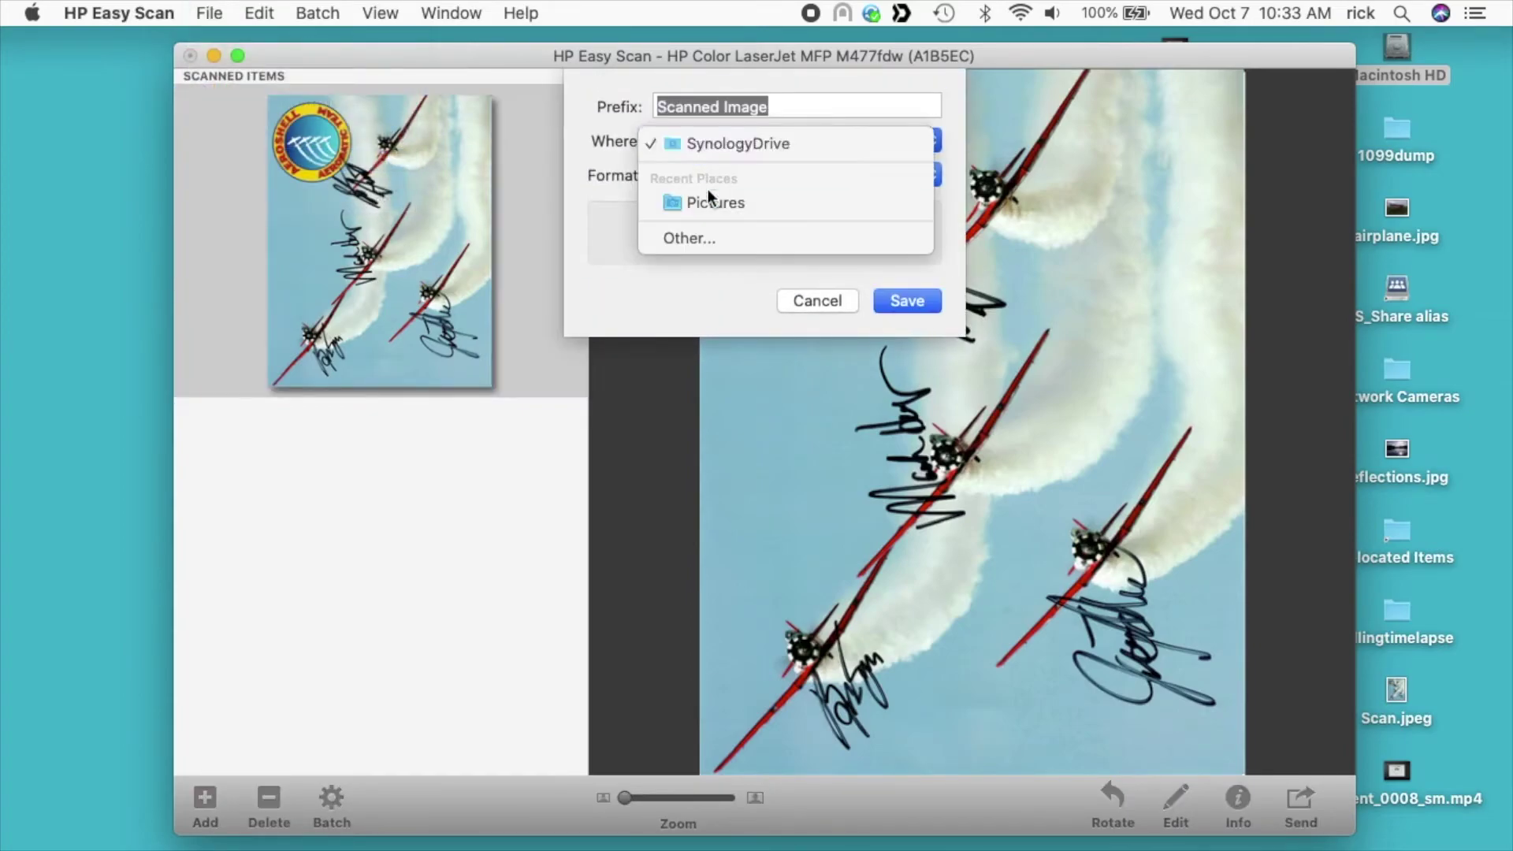
left_click(709, 236)
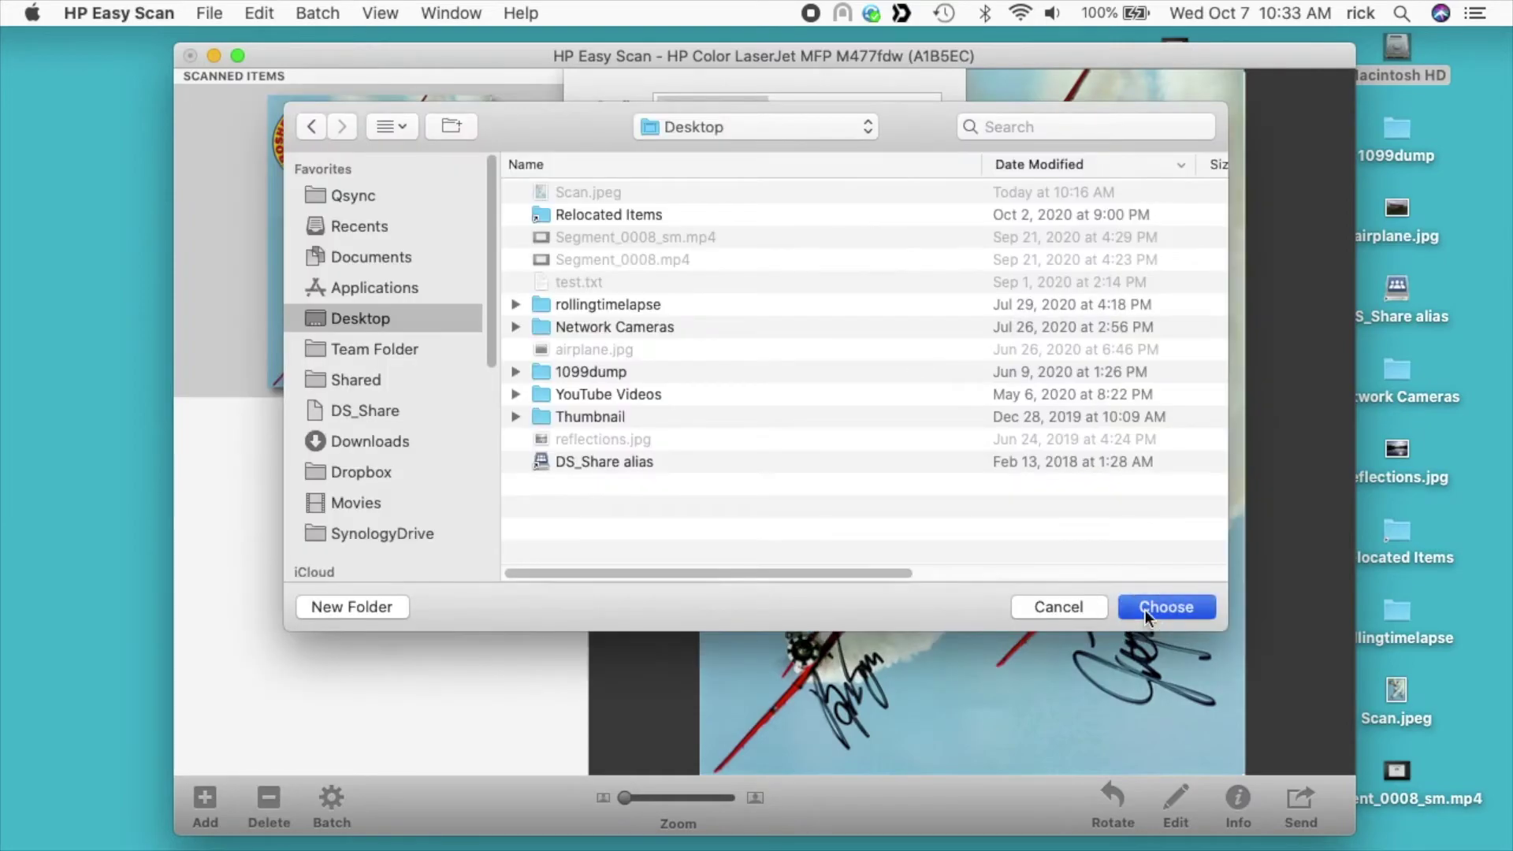
left_click(1146, 608)
left_click(908, 300)
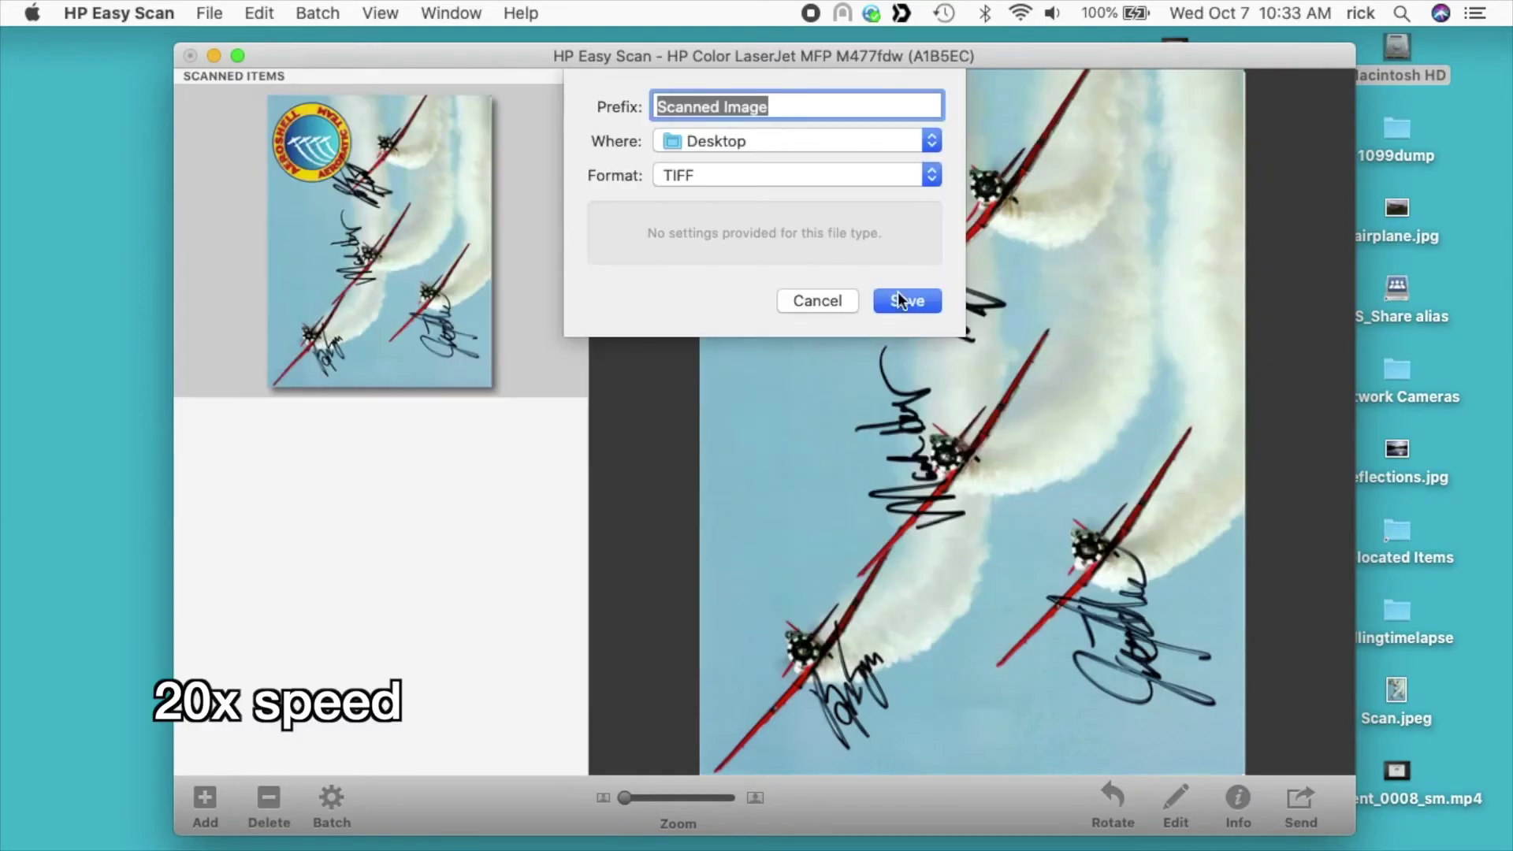
Start a new scan session, leaving the scan settings unchanged.
left_click(209, 10)
left_click(236, 41)
left_click(1005, 539)
left_click_drag(709, 56, 654, 60)
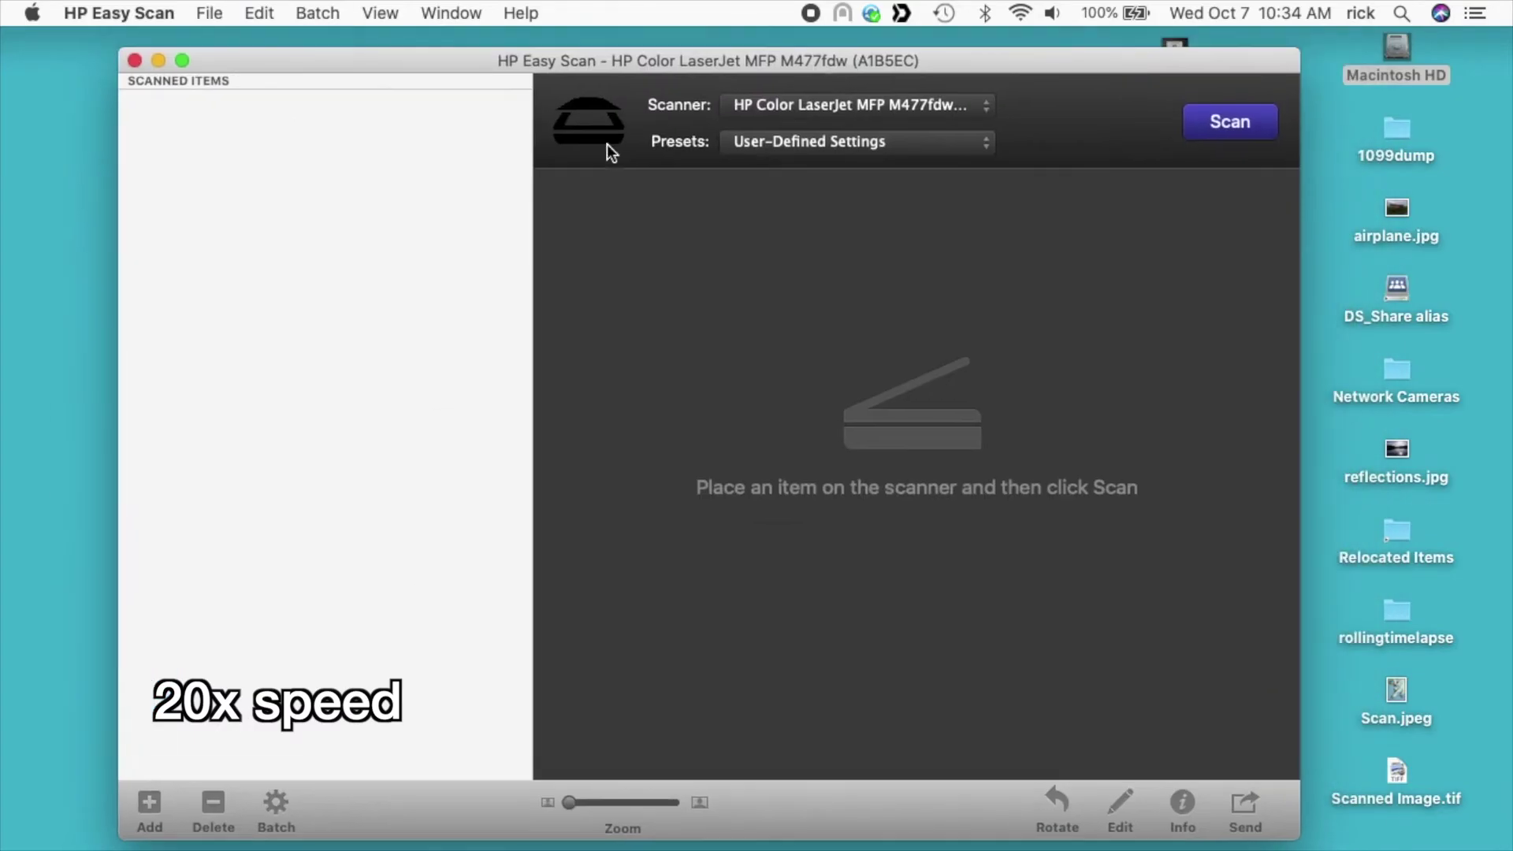
left_click(855, 241)
left_click(864, 542)
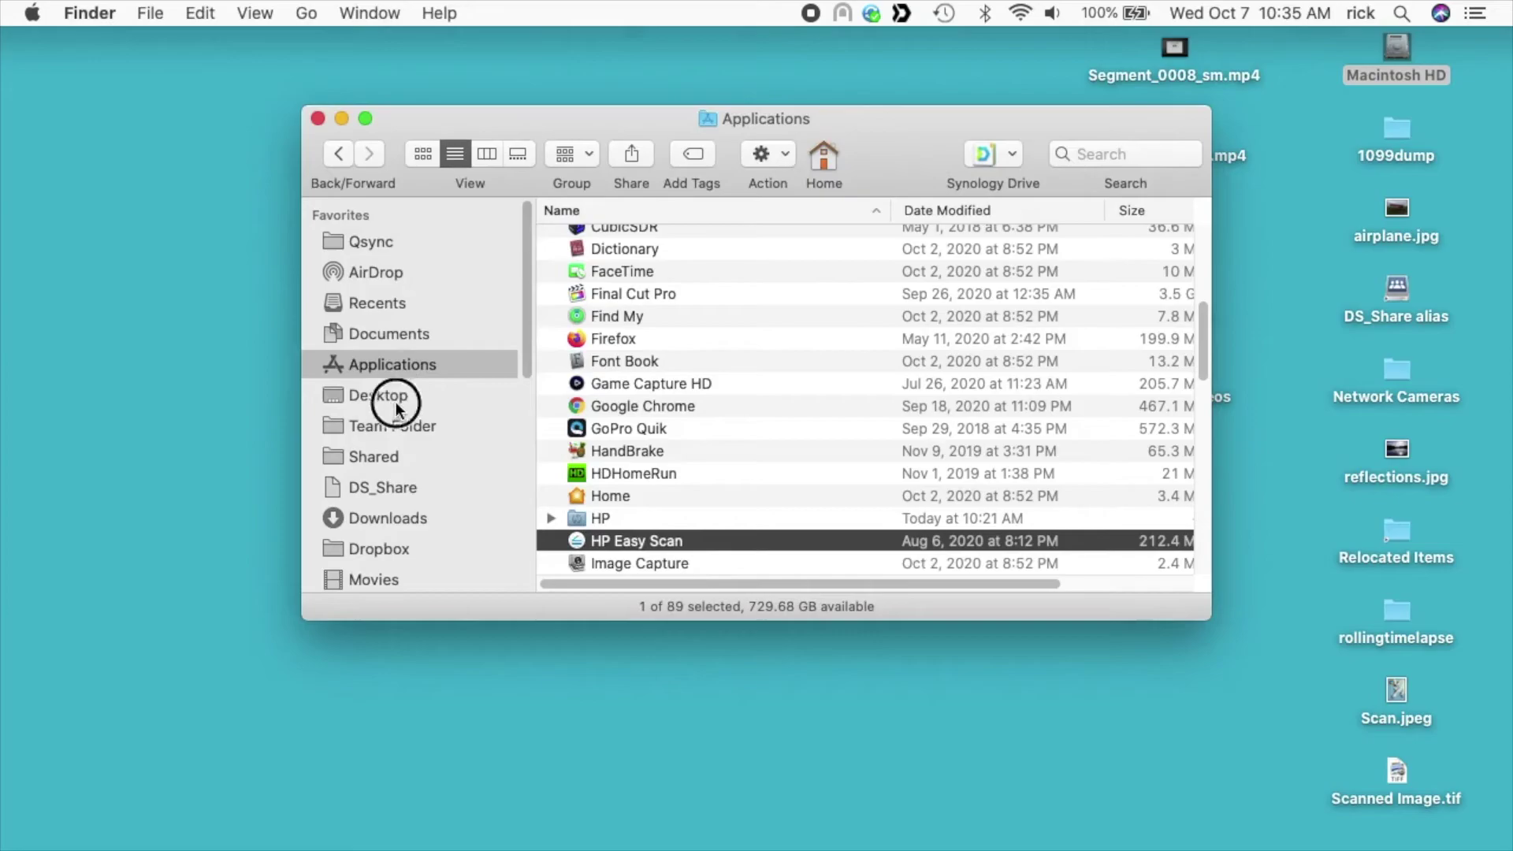
Show the Desktop folder in a larger Finder window, sorted by Date Modified.
left_click(391, 402)
left_click_drag(601, 122, 411, 103)
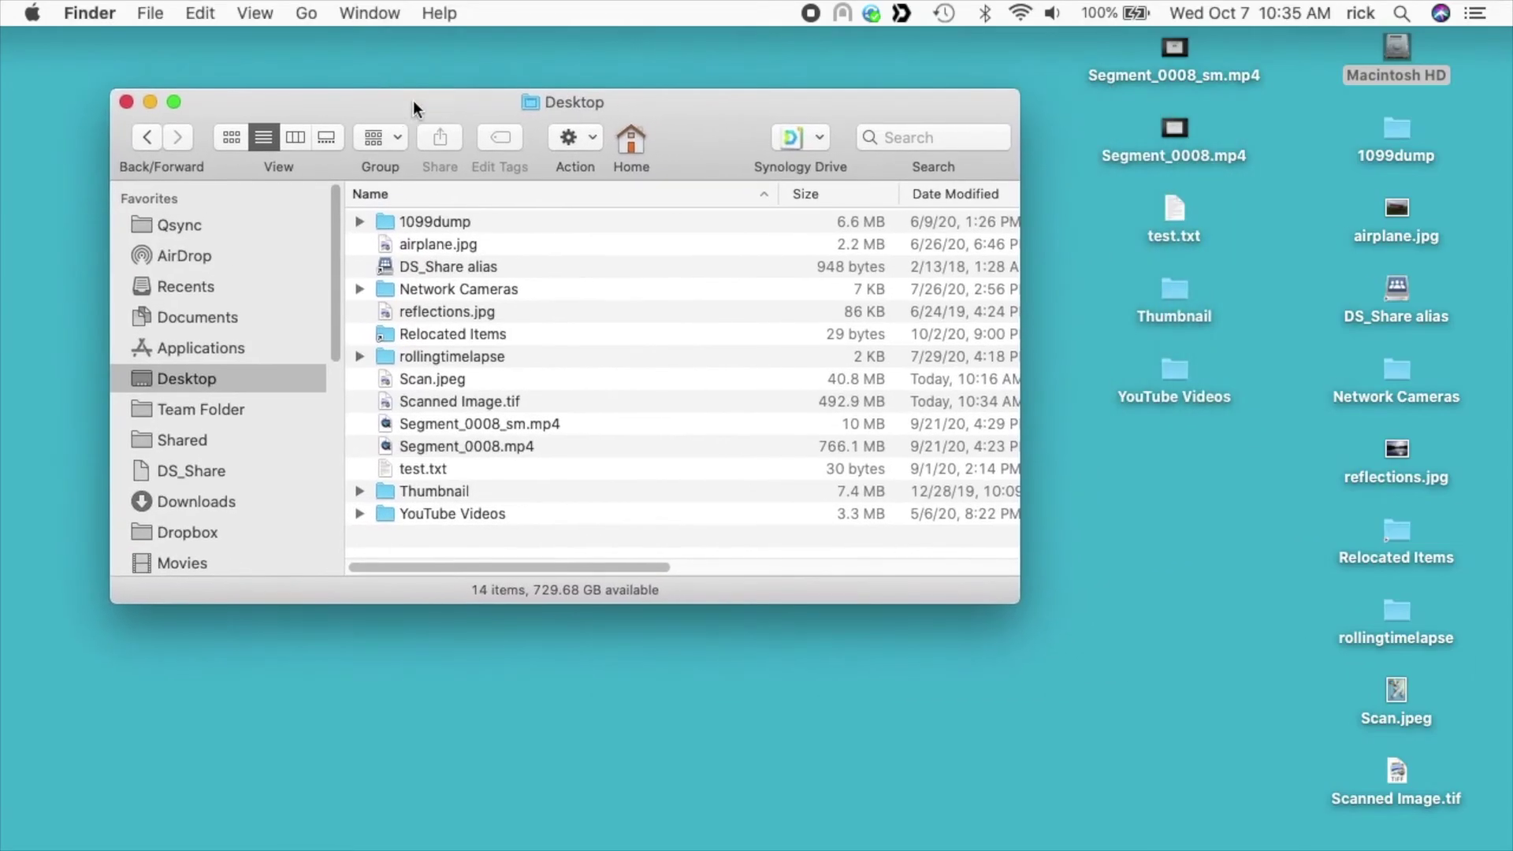
left_click_drag(1018, 602, 1234, 672)
left_click(1018, 200)
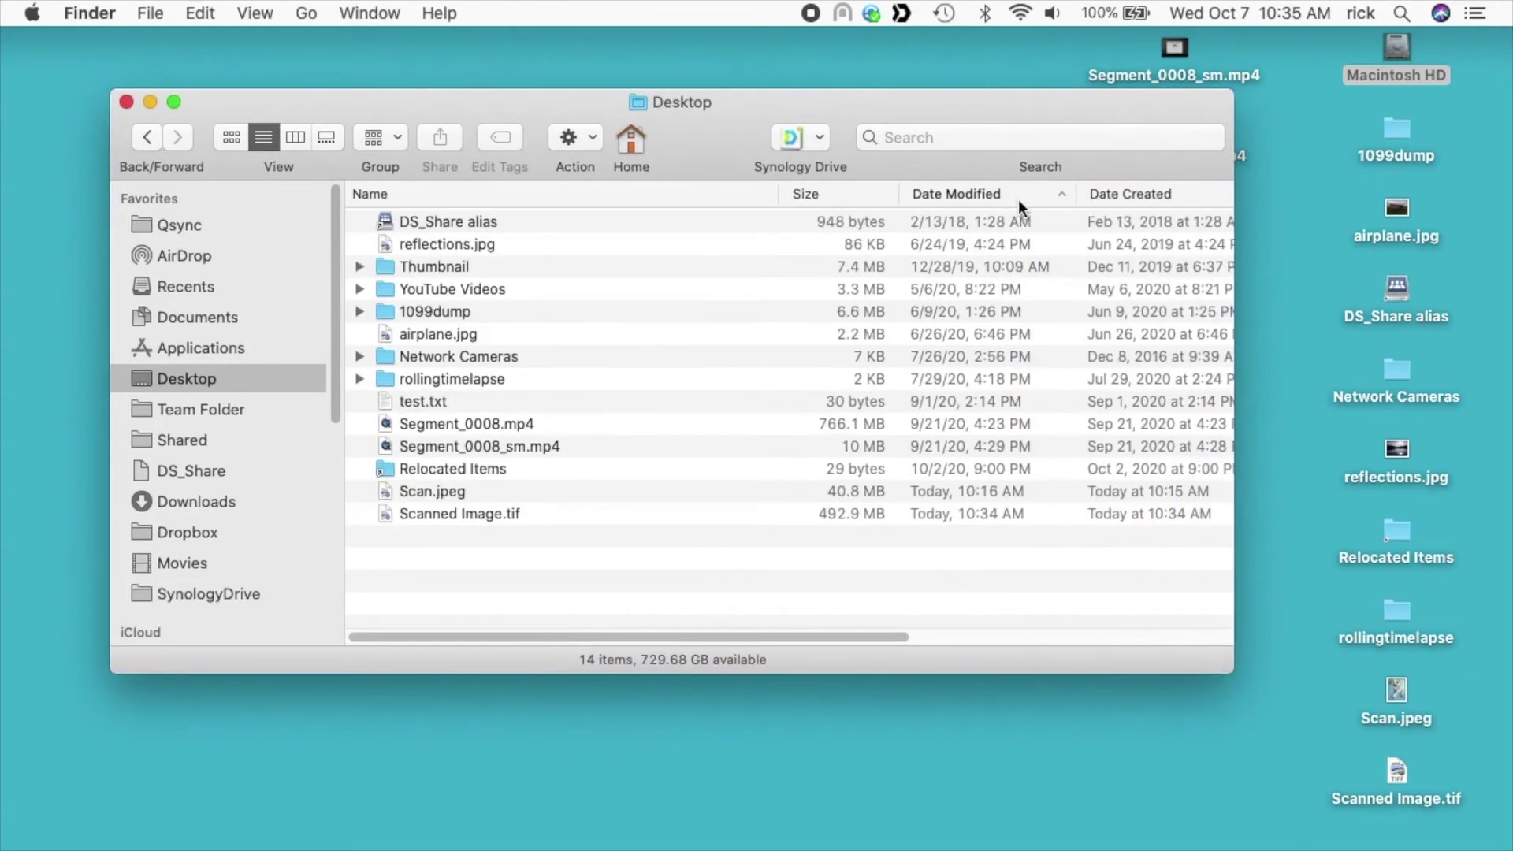
Quick Look Scan.jpeg and Scanned Image.tif, then open both together in Preview.
left_click(834, 487)
key("Down")
key("Up")
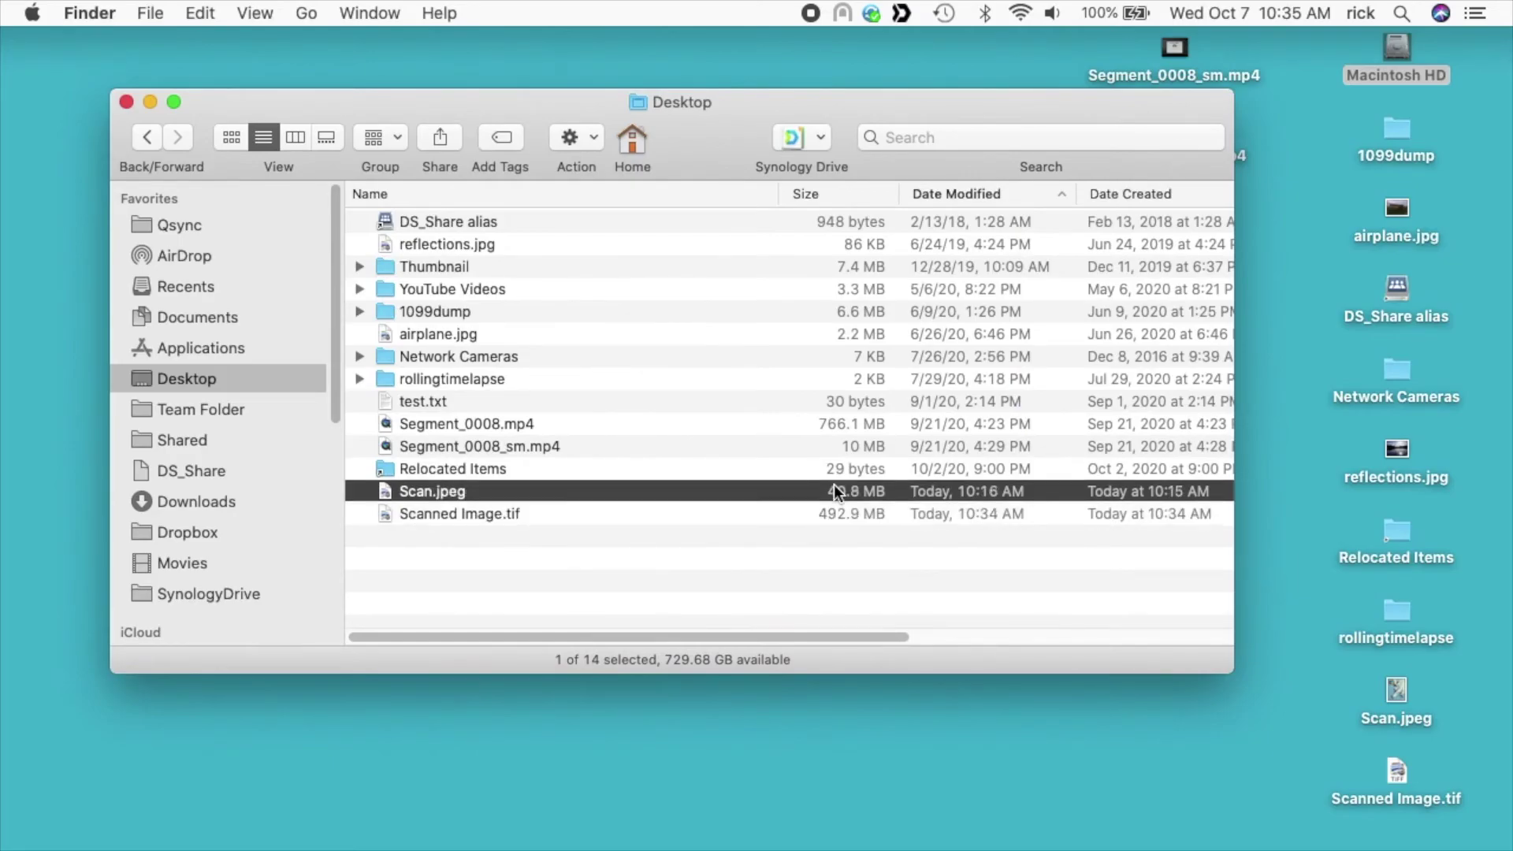
key("space")
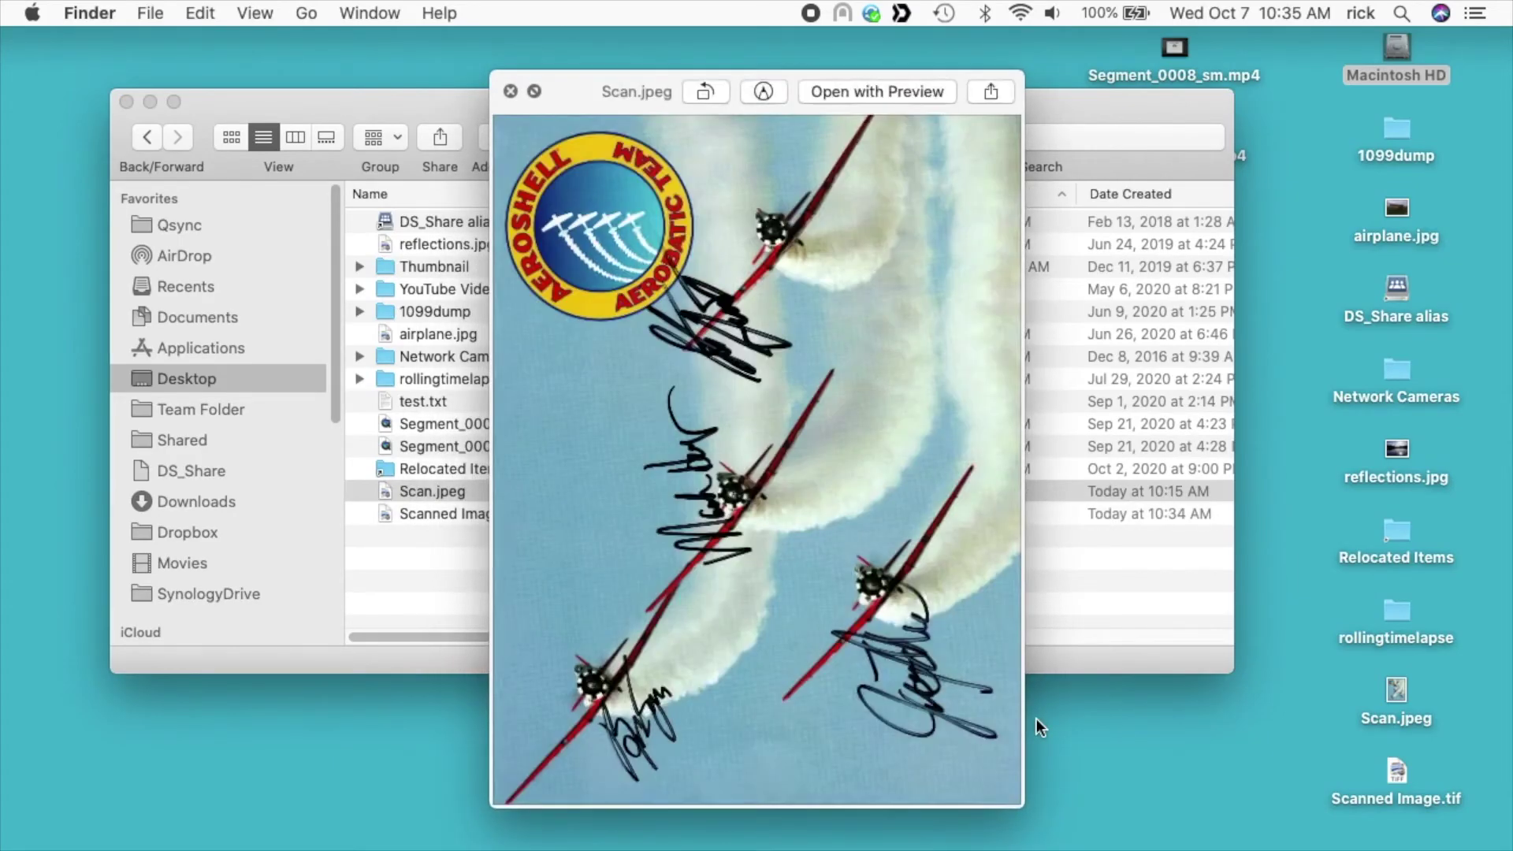
key("space")
key("Down")
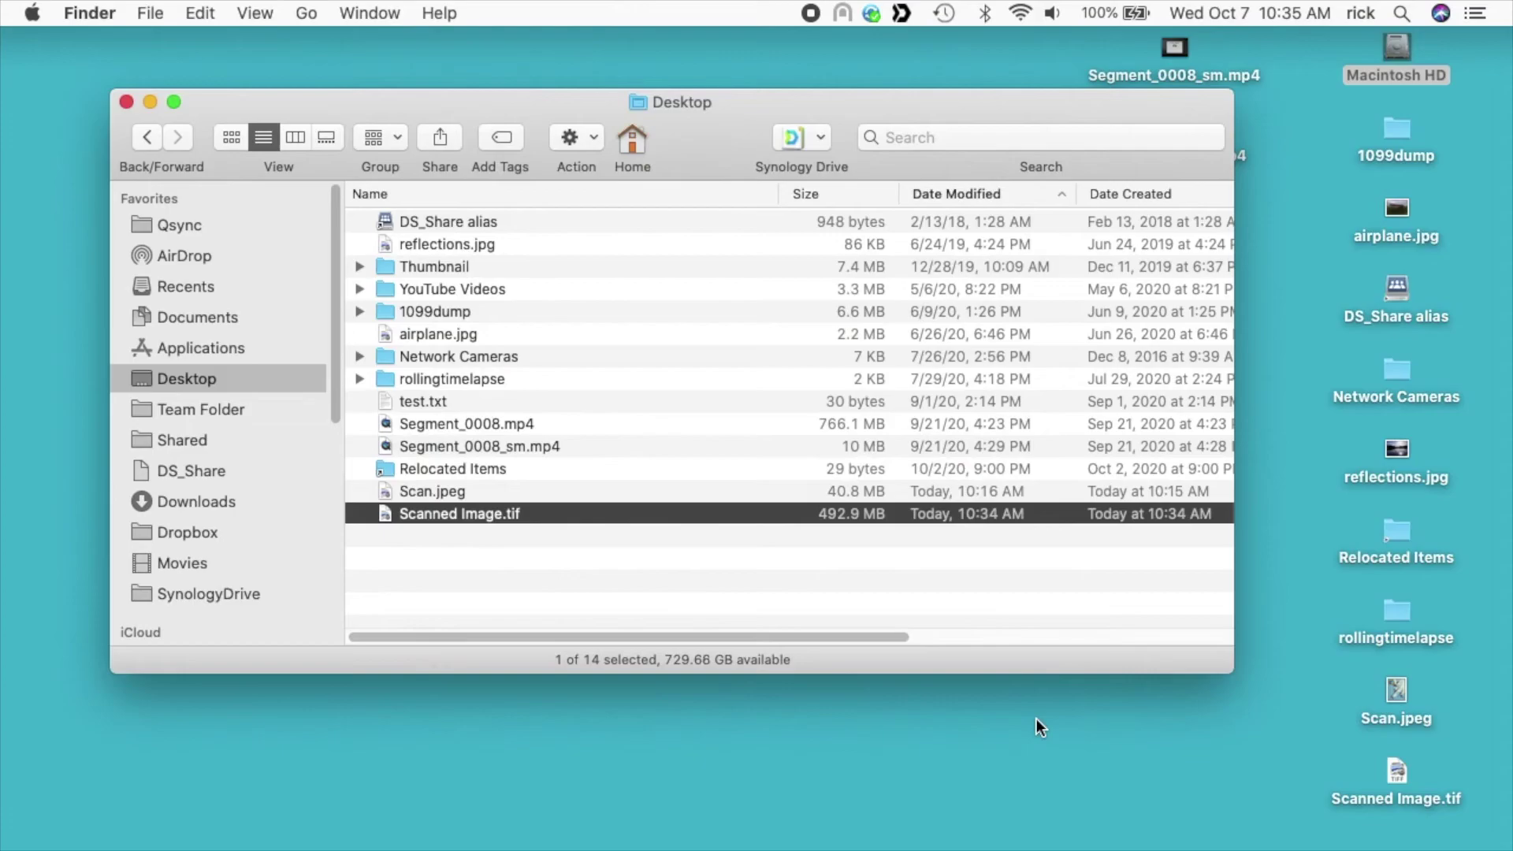
key("space")
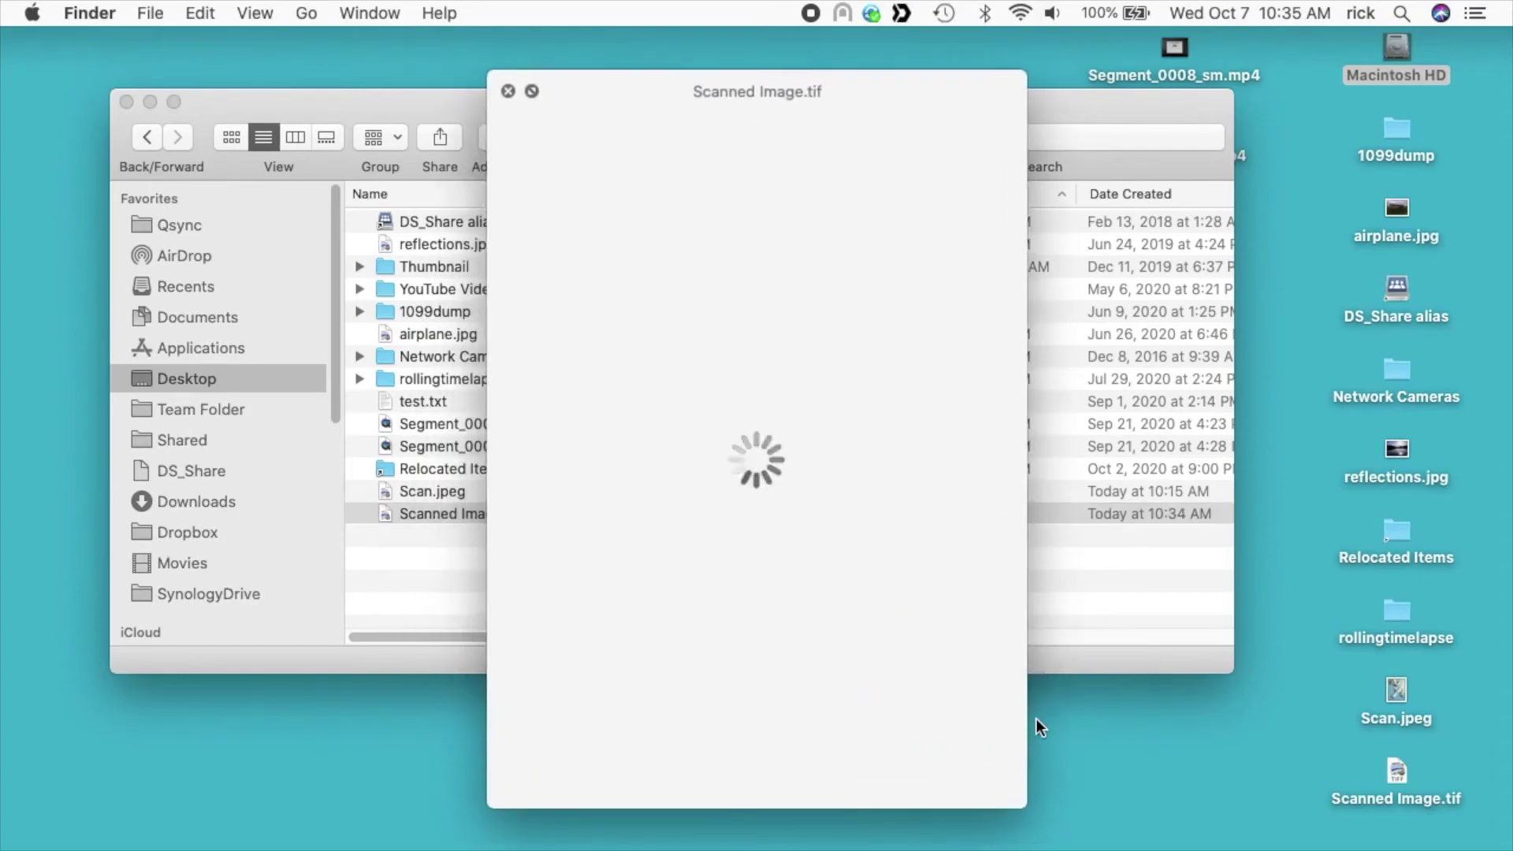
key("space")
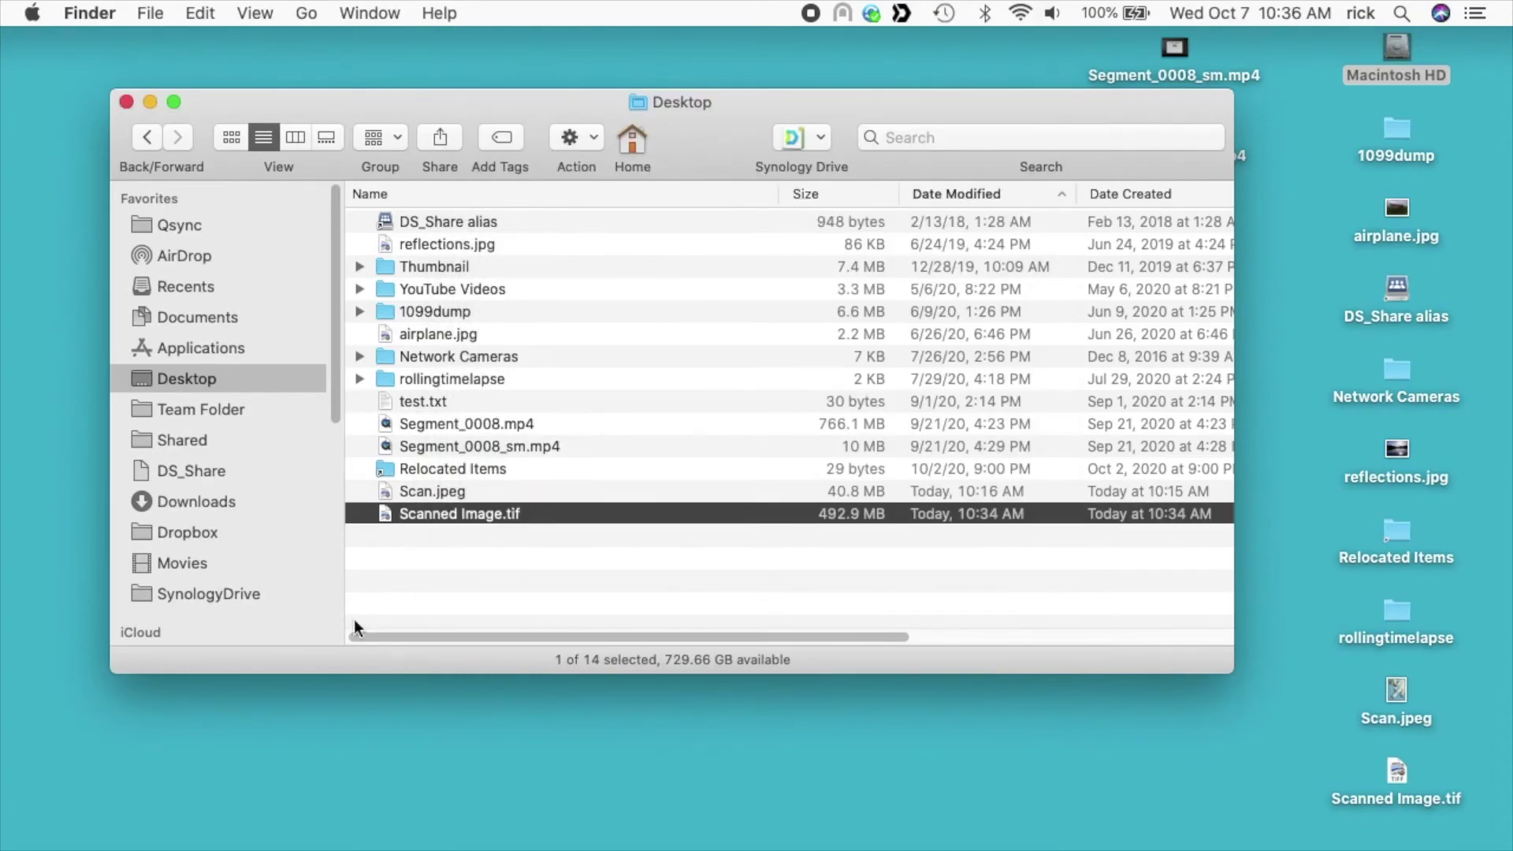
left_click(451, 491, "super")
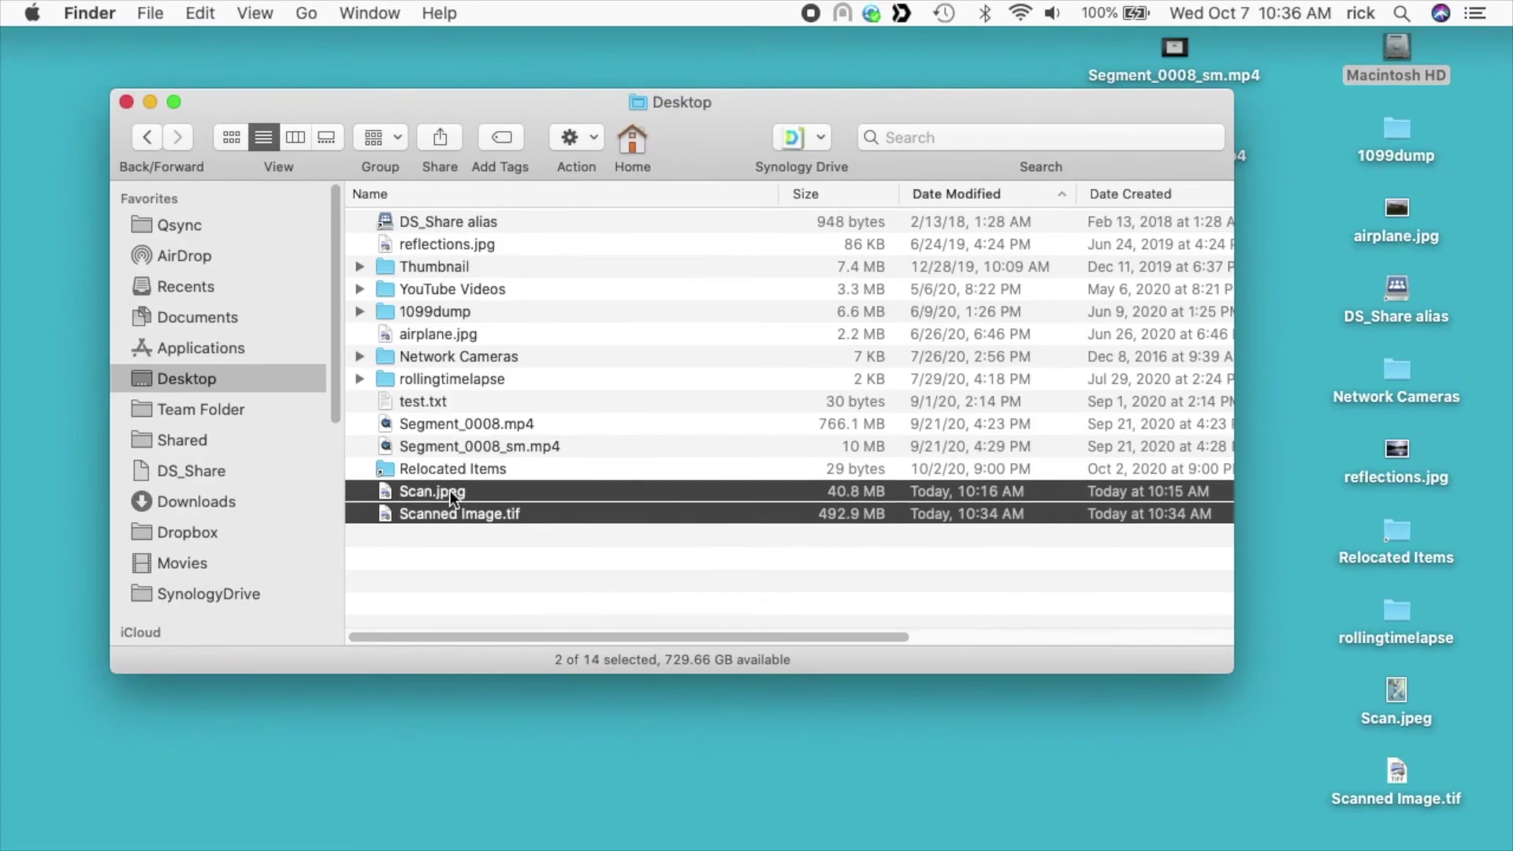
key("super+o")
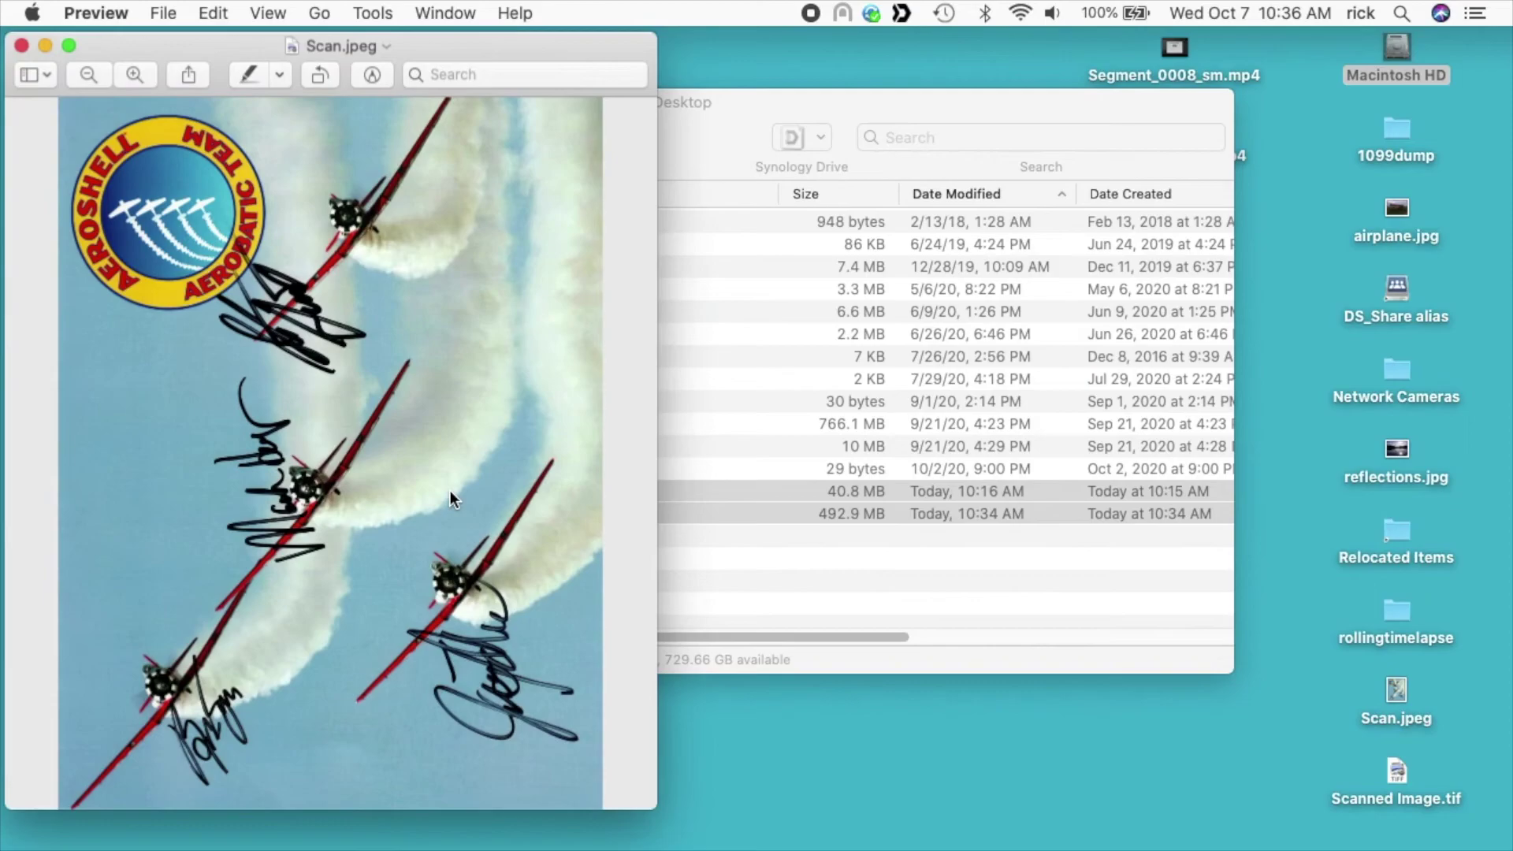
Move Scan.jpeg aside and show the image details Inspector.
left_click_drag(501, 47, 609, 48)
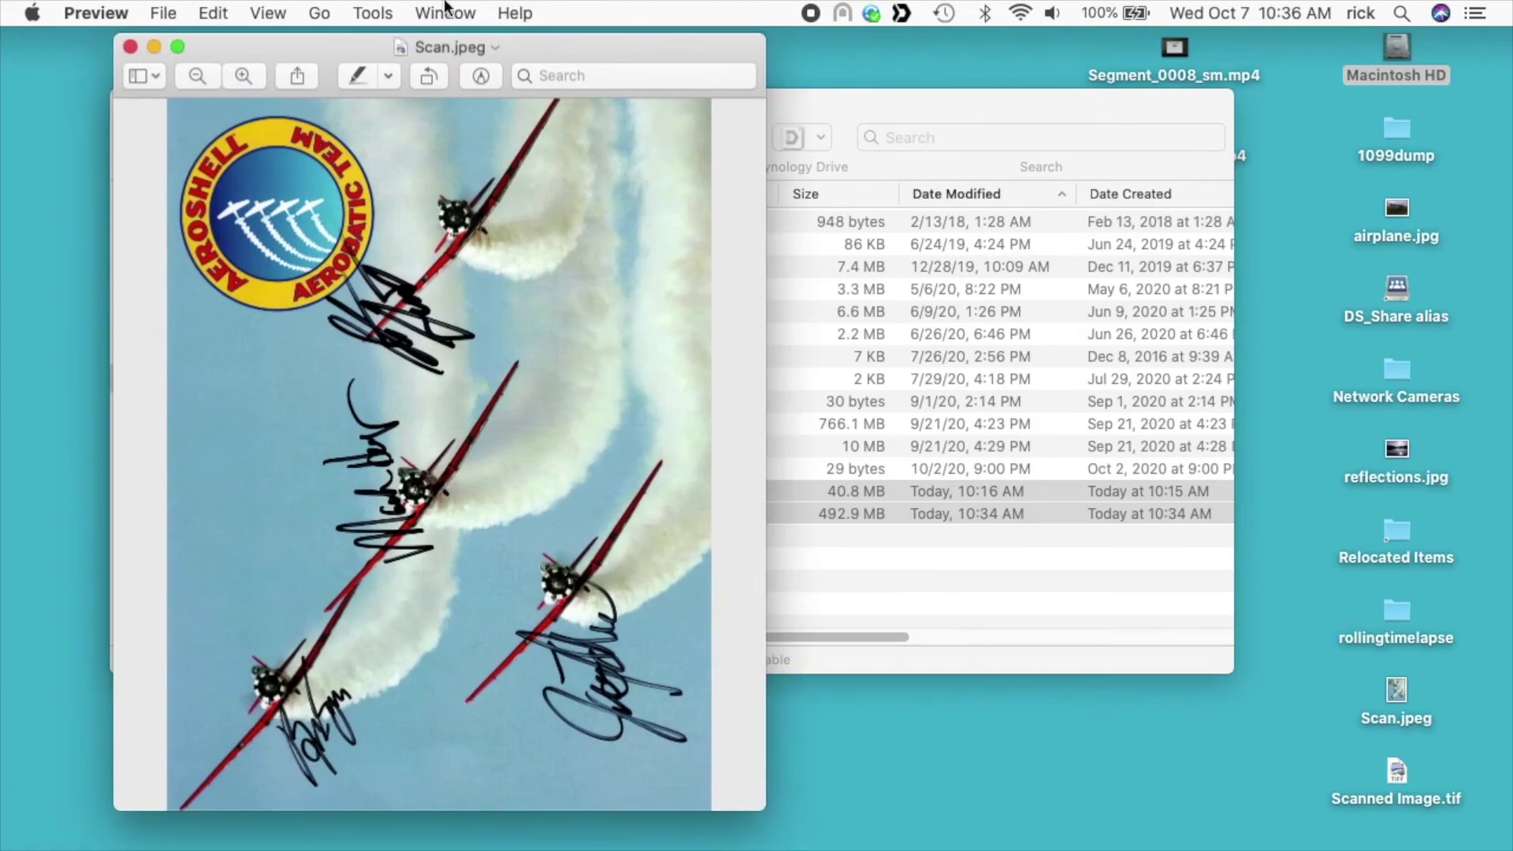
left_click(376, 10)
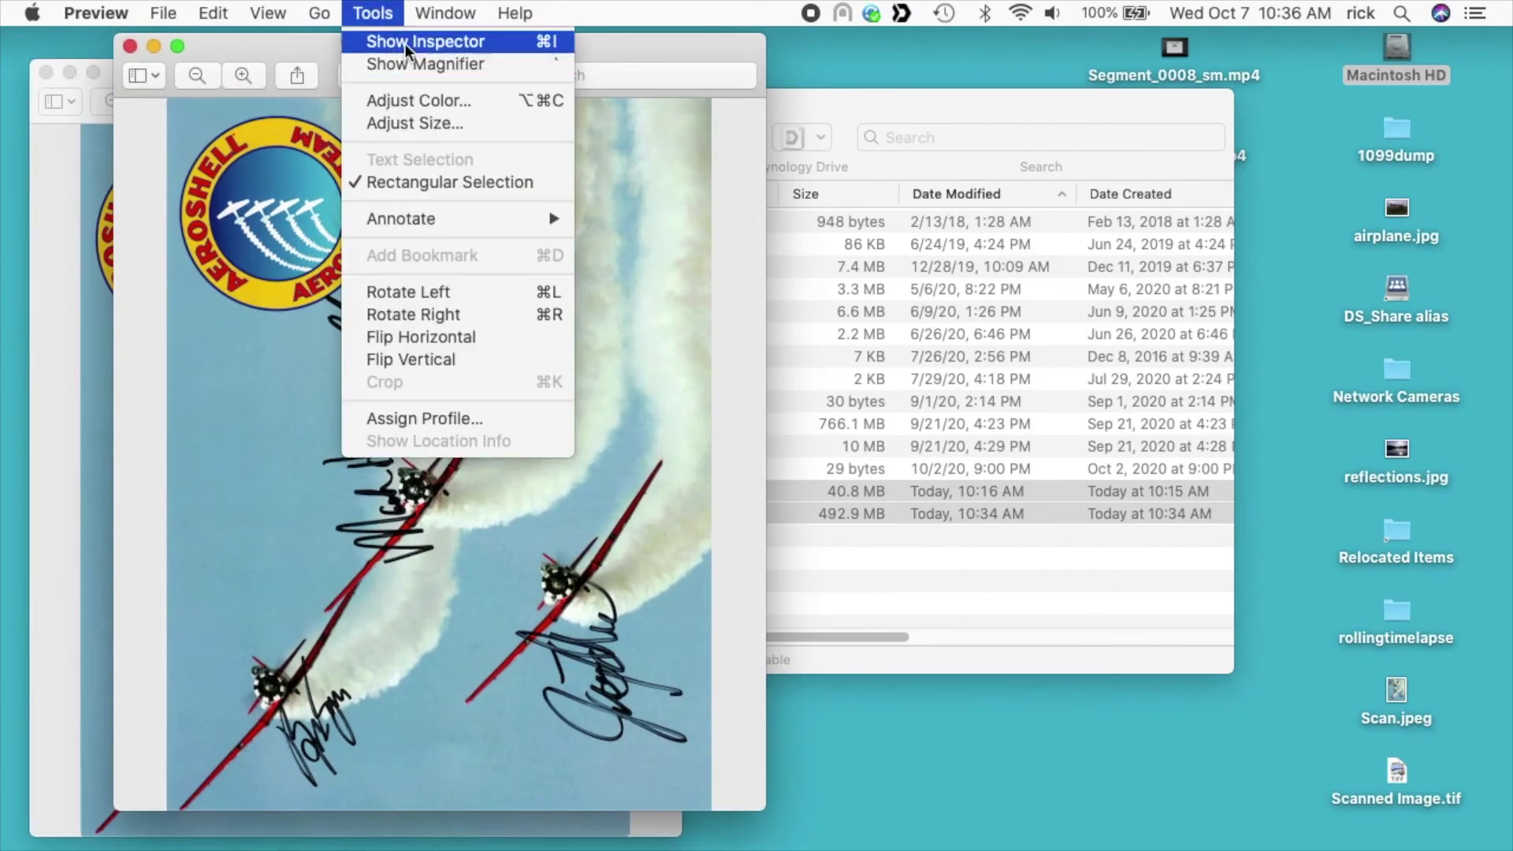
left_click(406, 43)
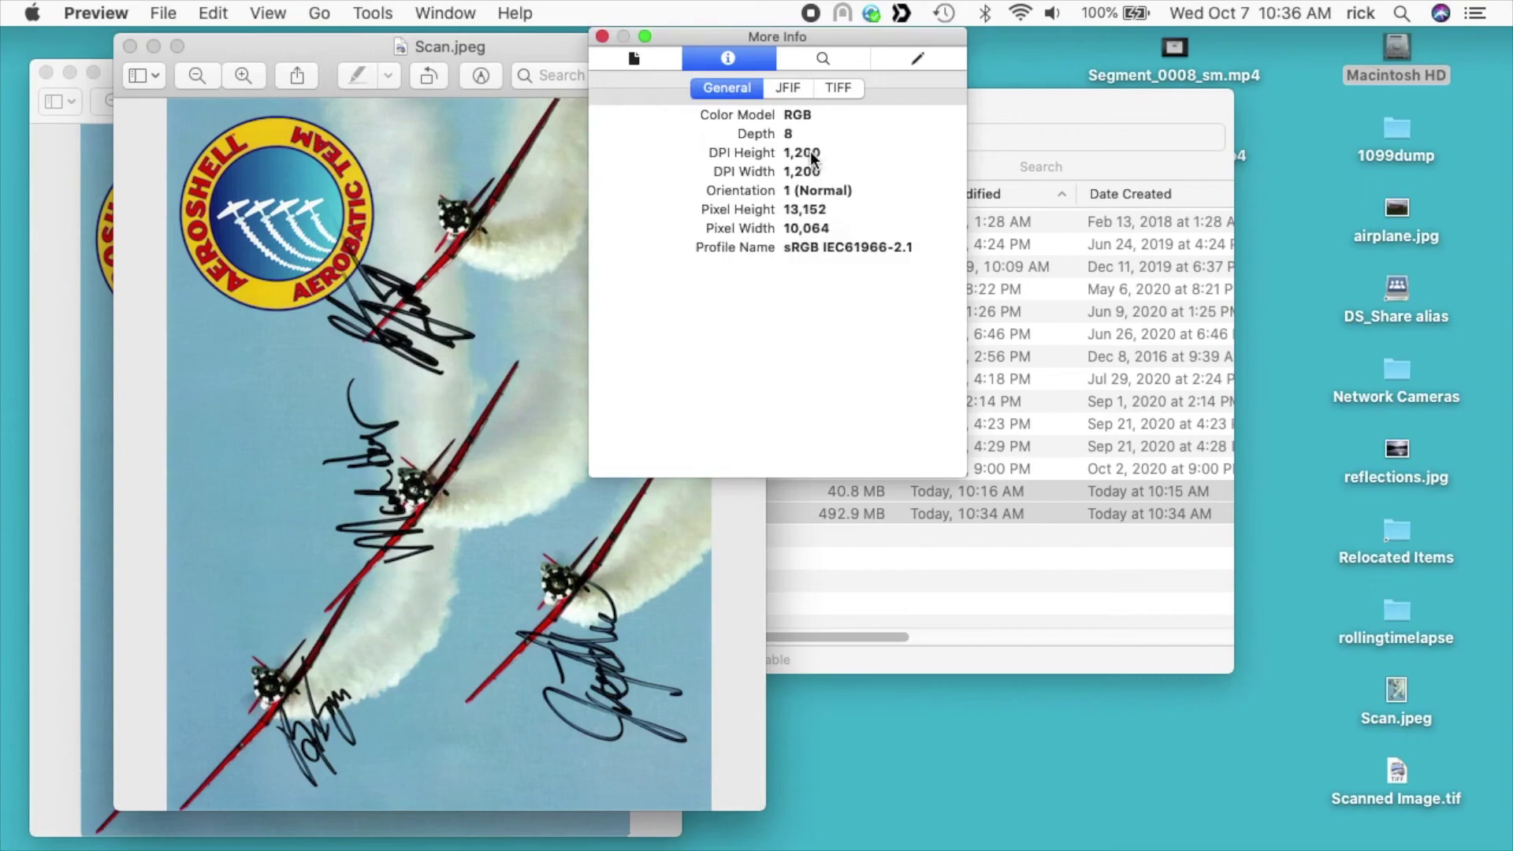
Place Scanned Image.tif left and Scan.jpeg right, comparing their details at 1,200 dpi.
left_click(487, 47)
left_click_drag(488, 48, 992, 68)
left_click(491, 203)
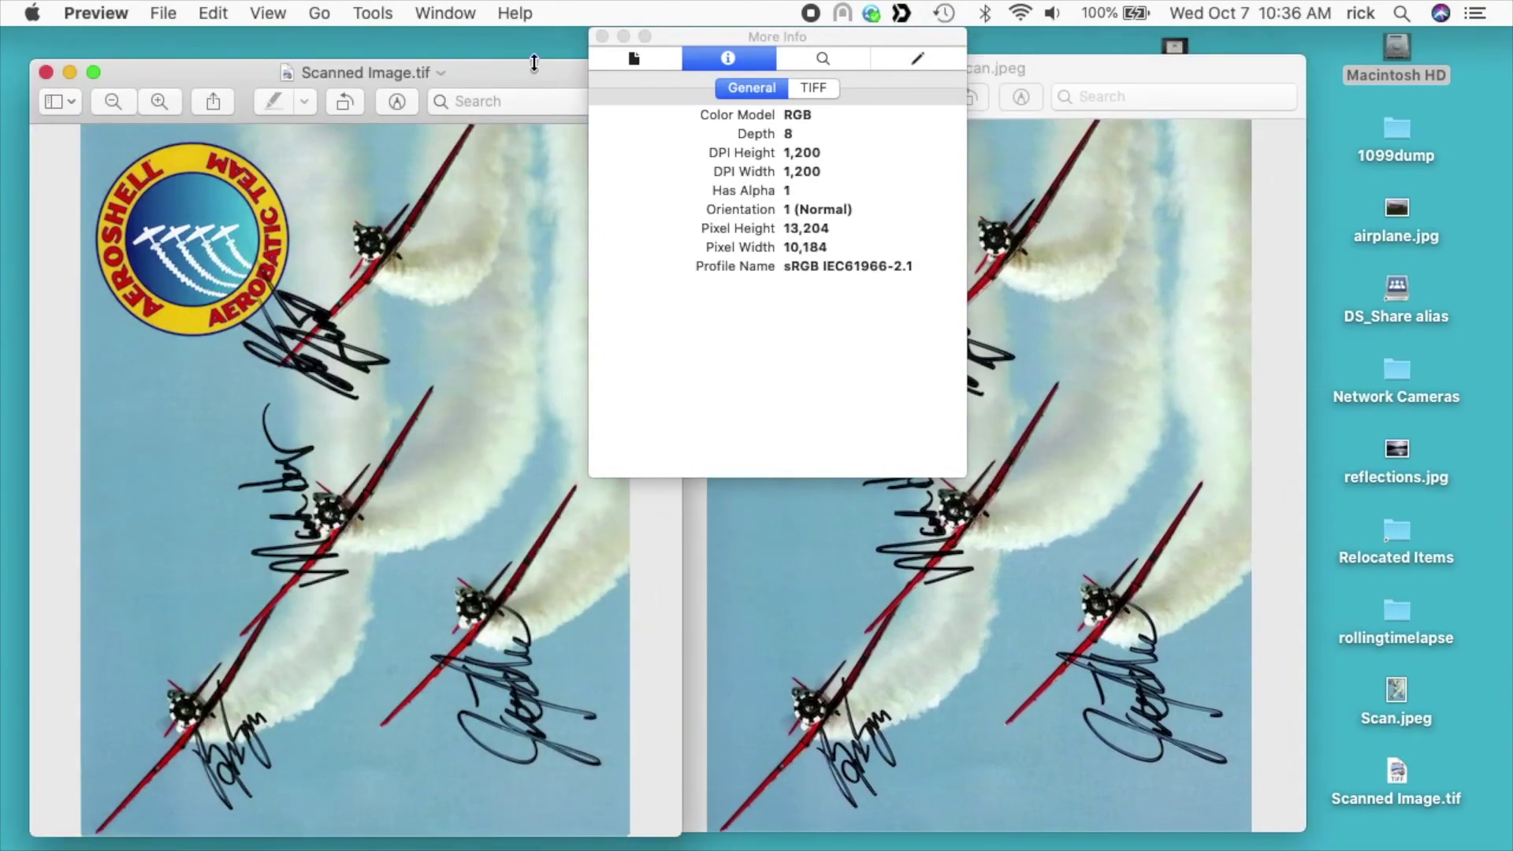
left_click_drag(534, 63, 524, 21)
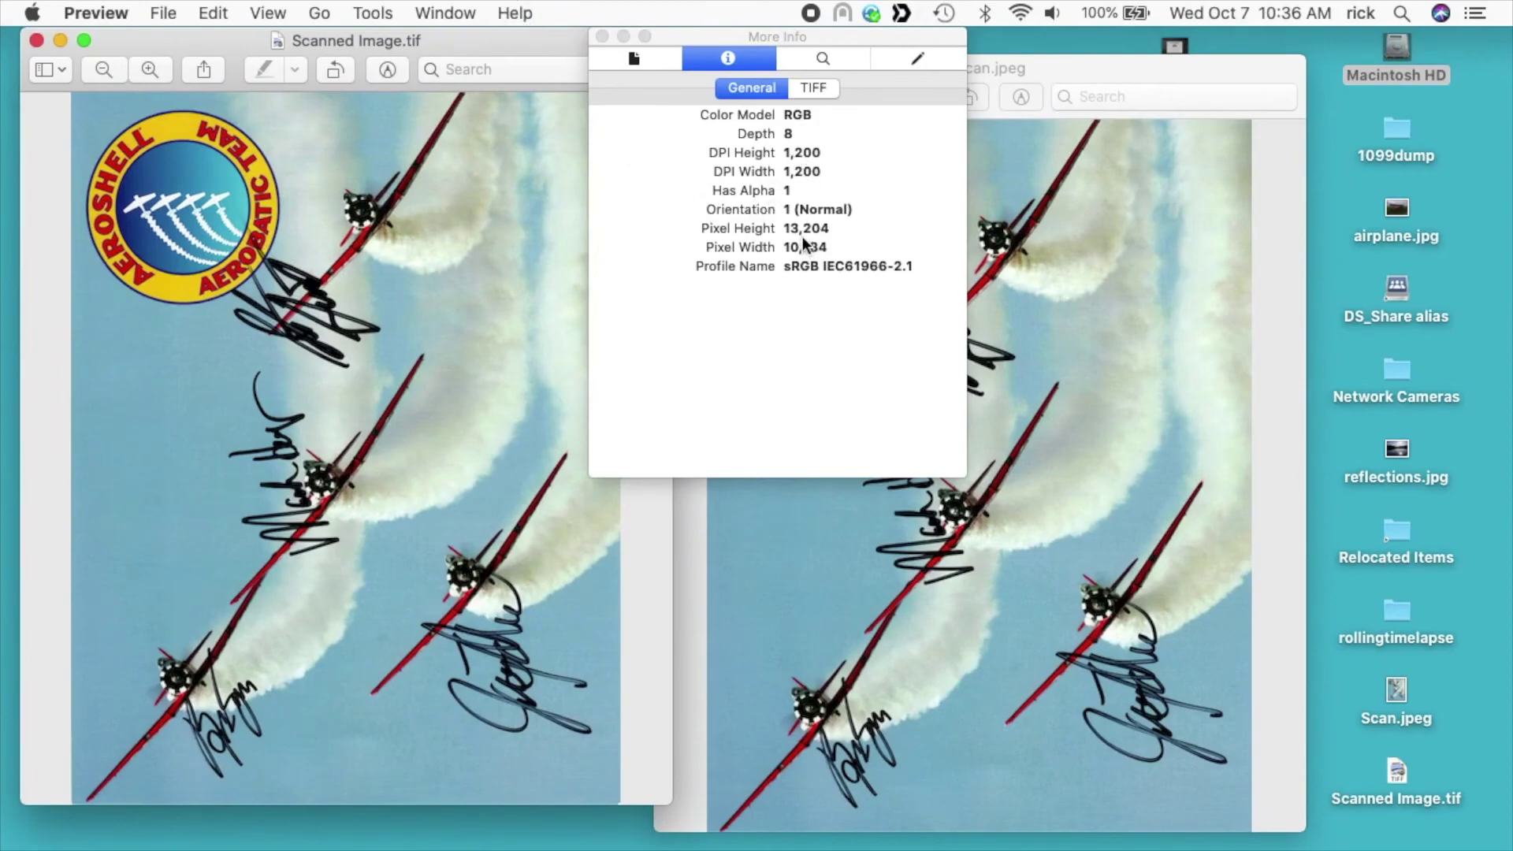
left_click(772, 536)
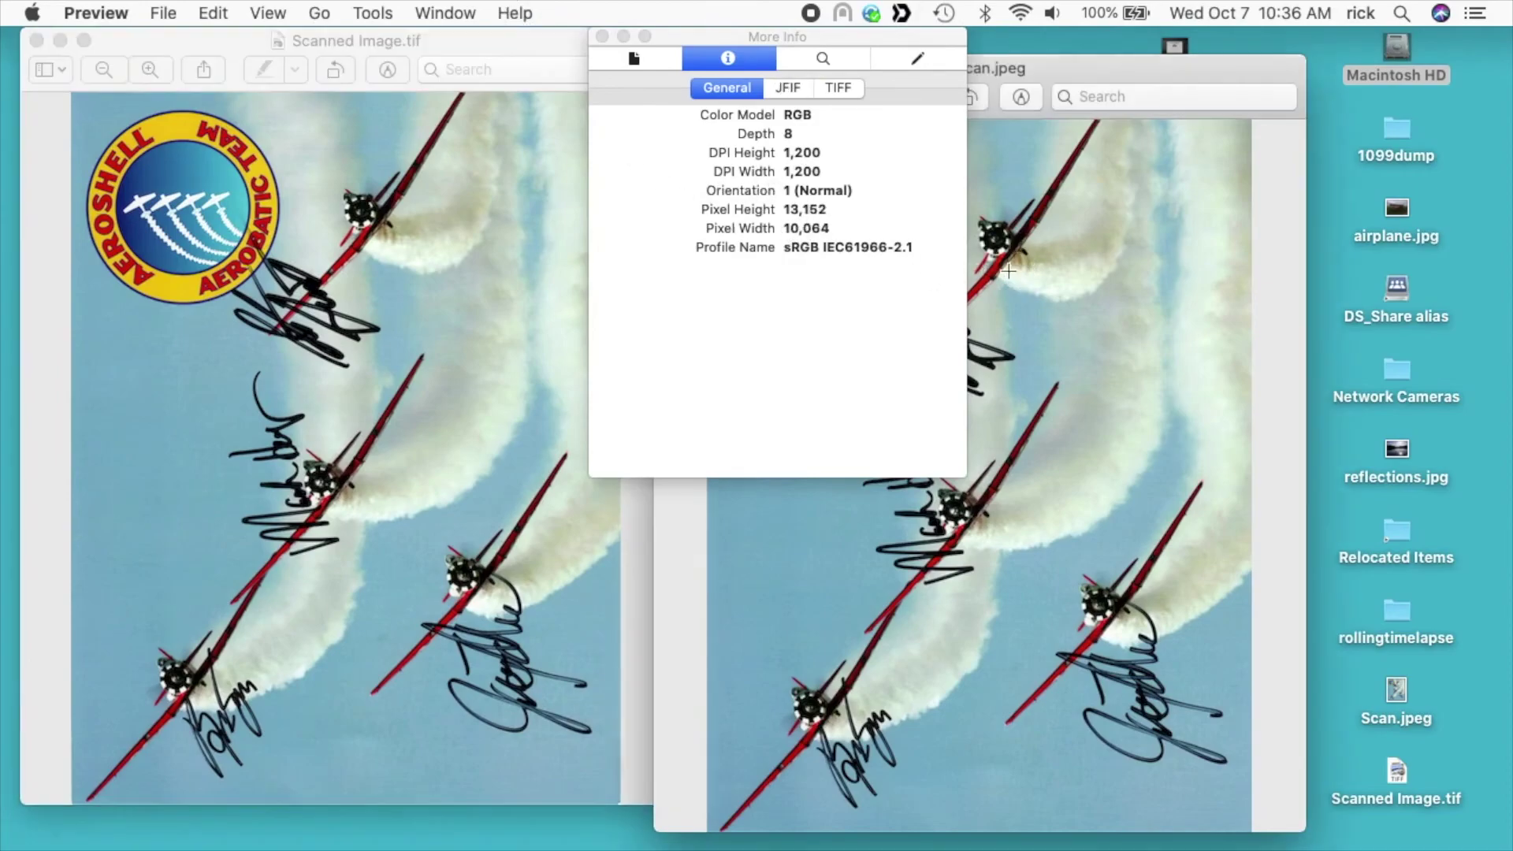
left_click(514, 296)
left_click(997, 271)
left_click(380, 321)
left_click_drag(1081, 67, 1085, 41)
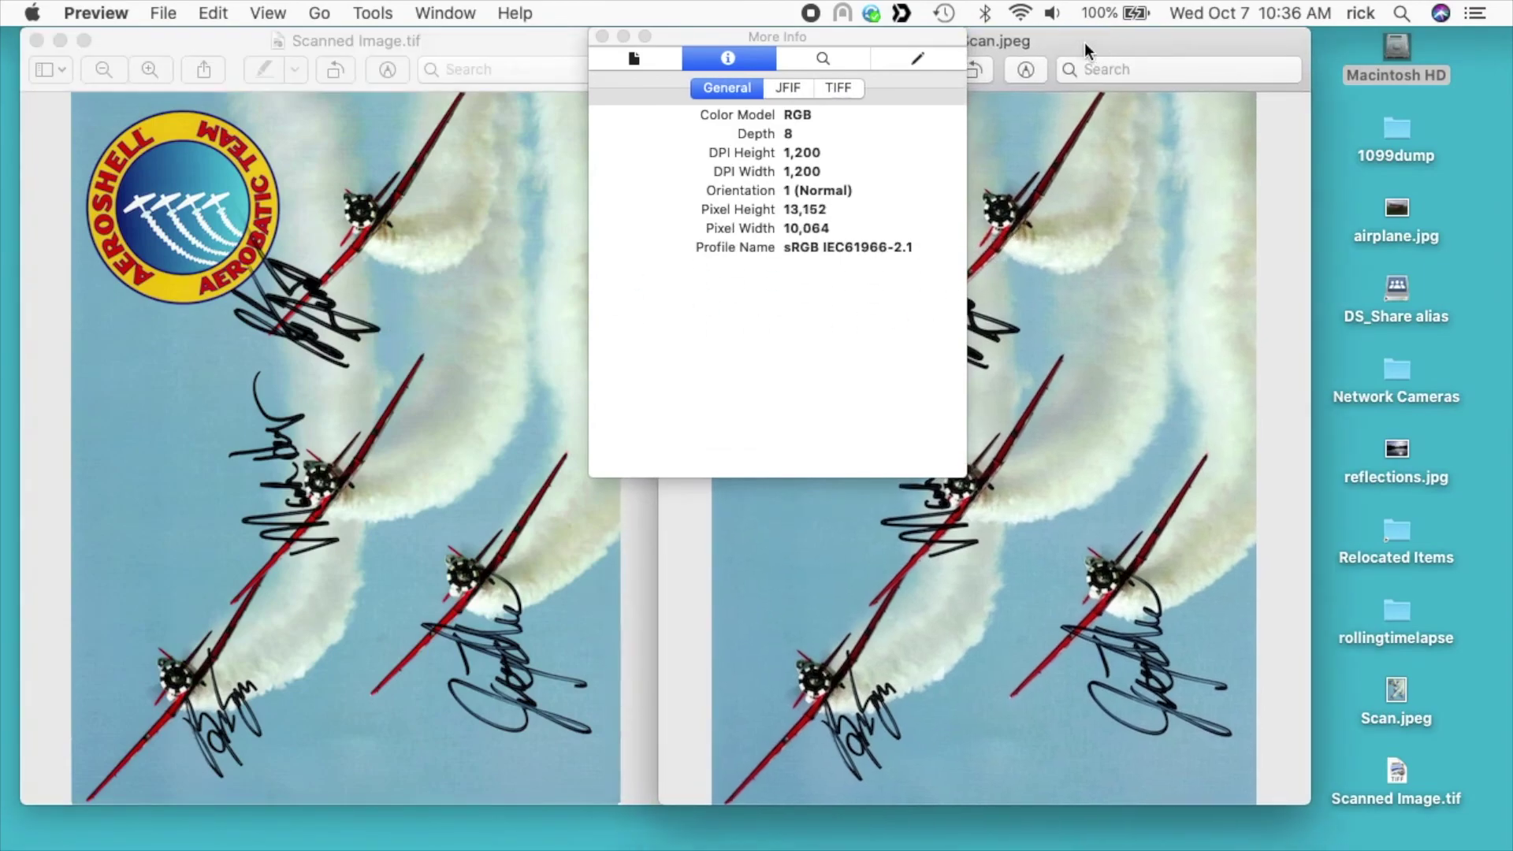
Close the More Info inspector and bring Scanned Image.tif to the front.
left_click(603, 36)
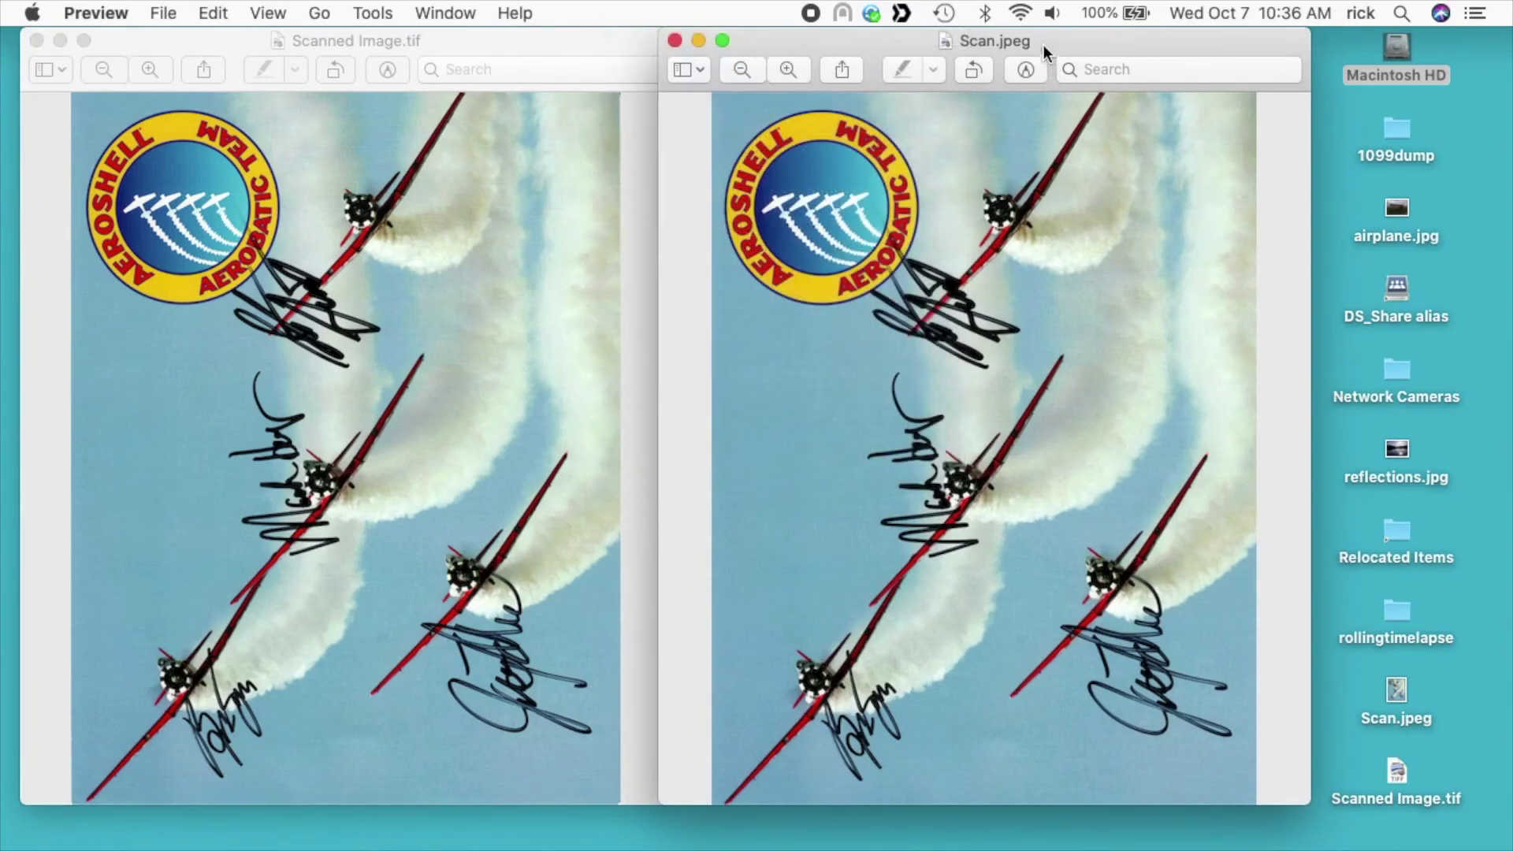
left_click(543, 50)
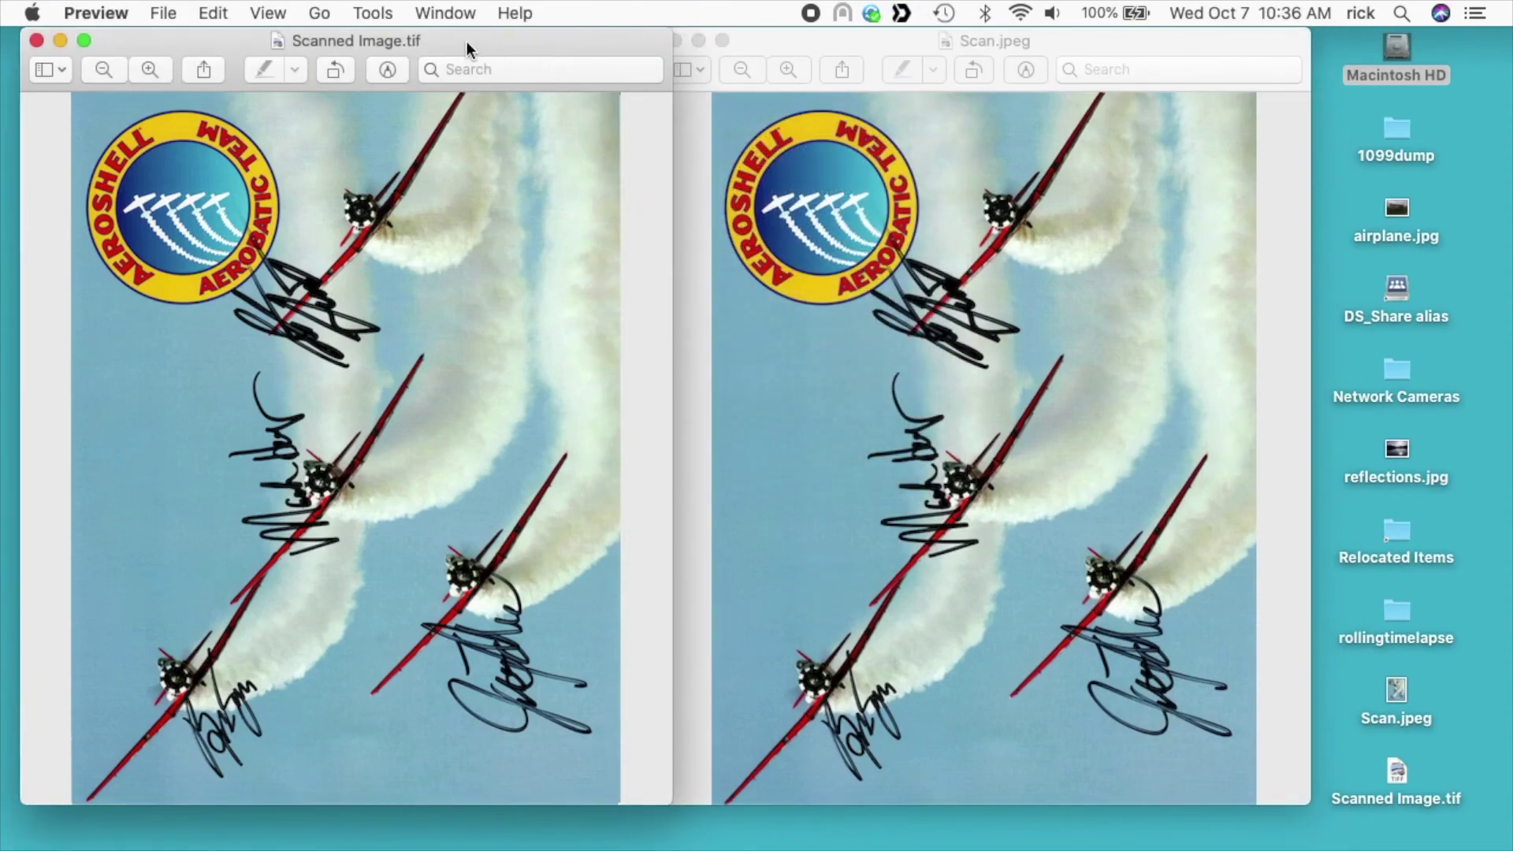